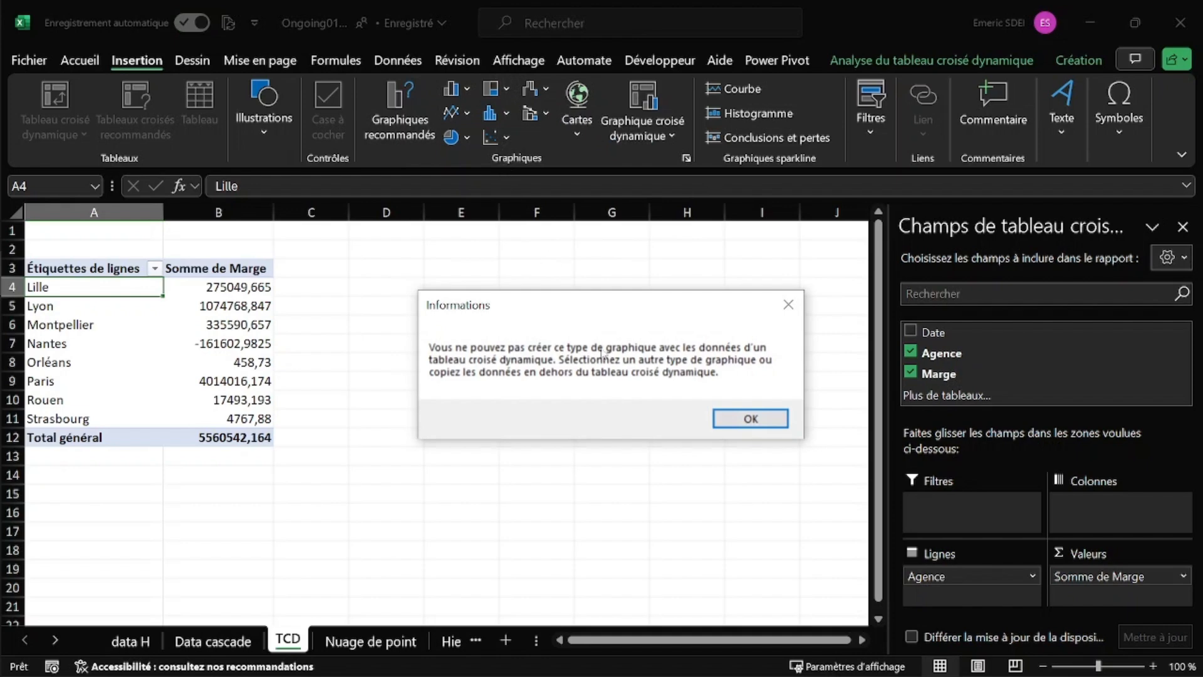
Try to insert a scatter chart and a waterfall chart directly from the agency margin pivot table on the TCD sheet.
click(755, 420)
click(502, 139)
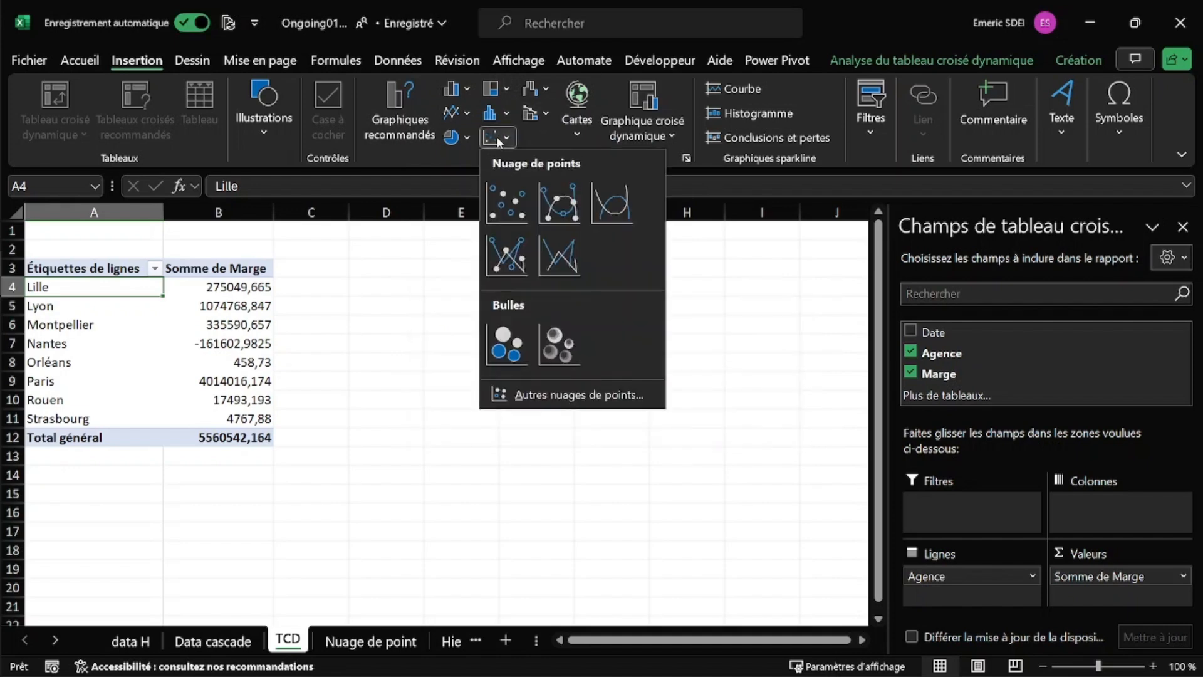
click(508, 202)
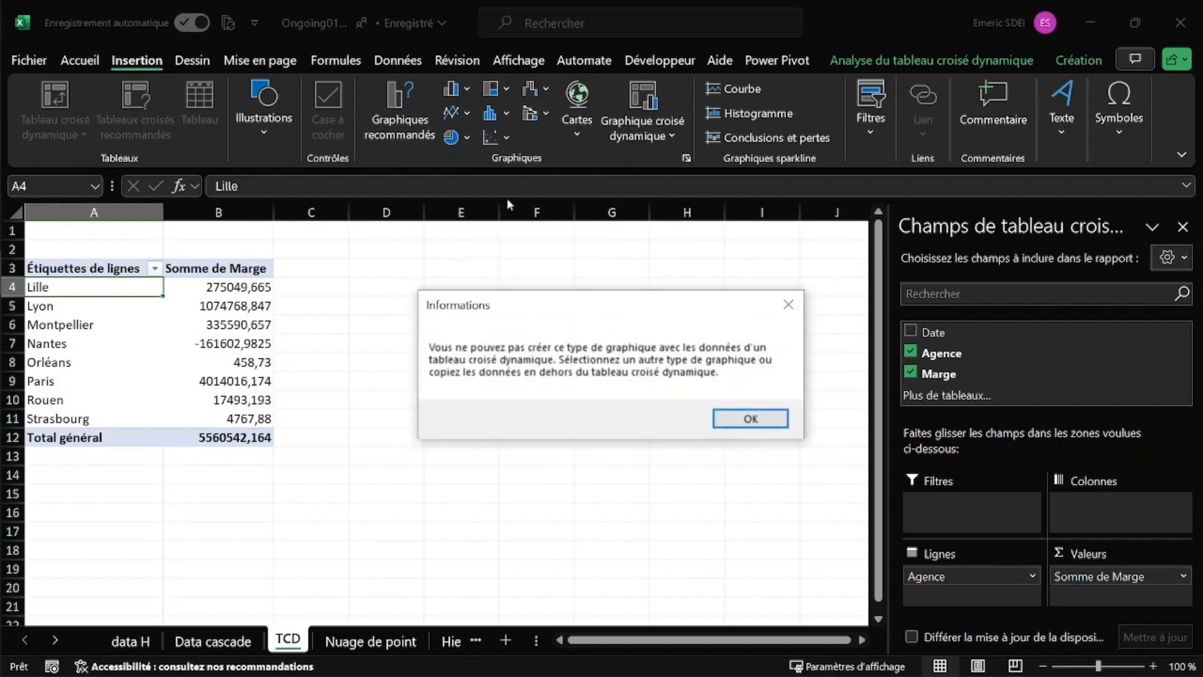
click(756, 418)
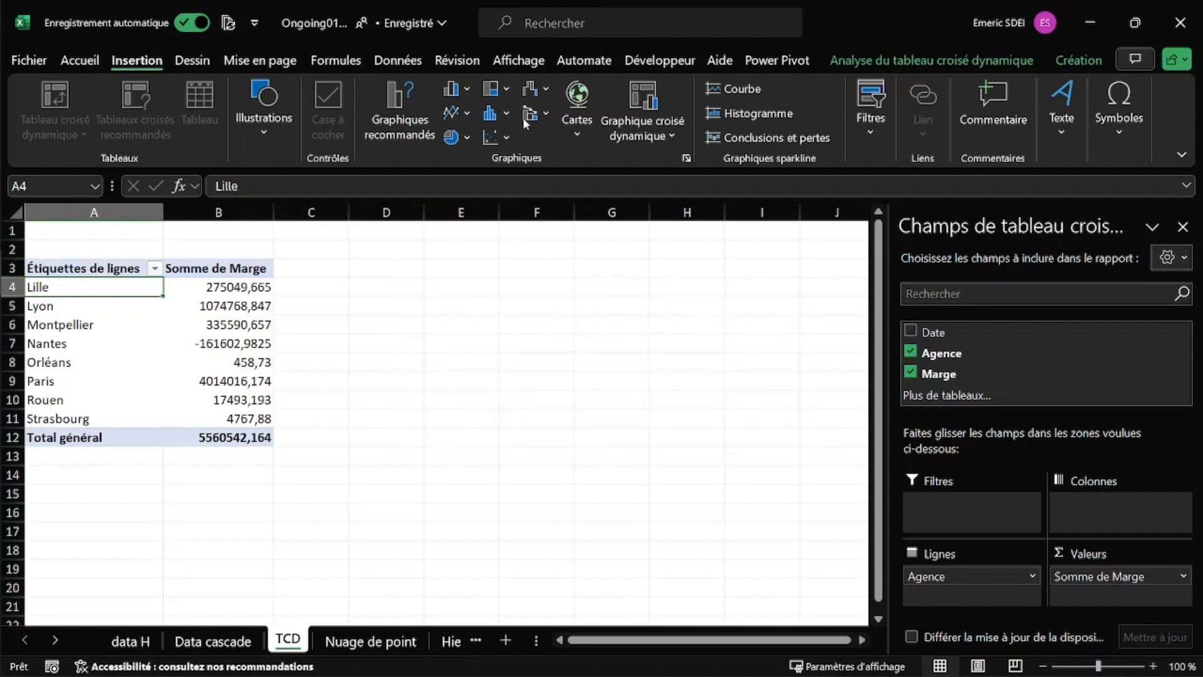
click(536, 88)
click(551, 173)
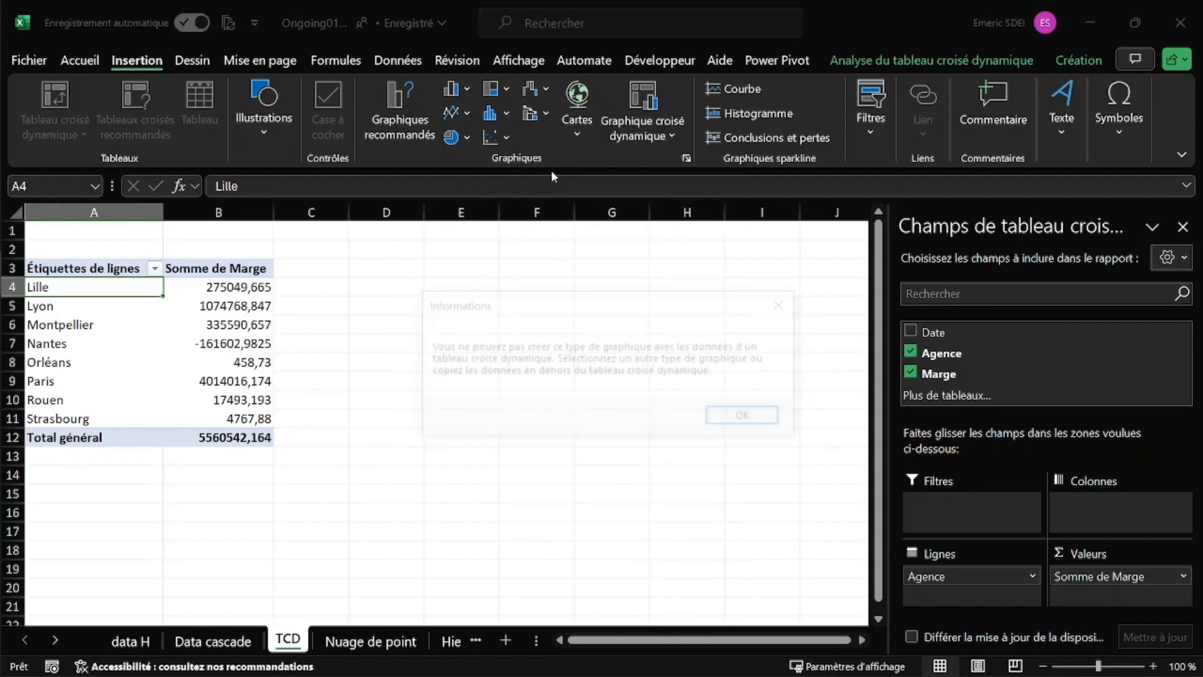
click(731, 415)
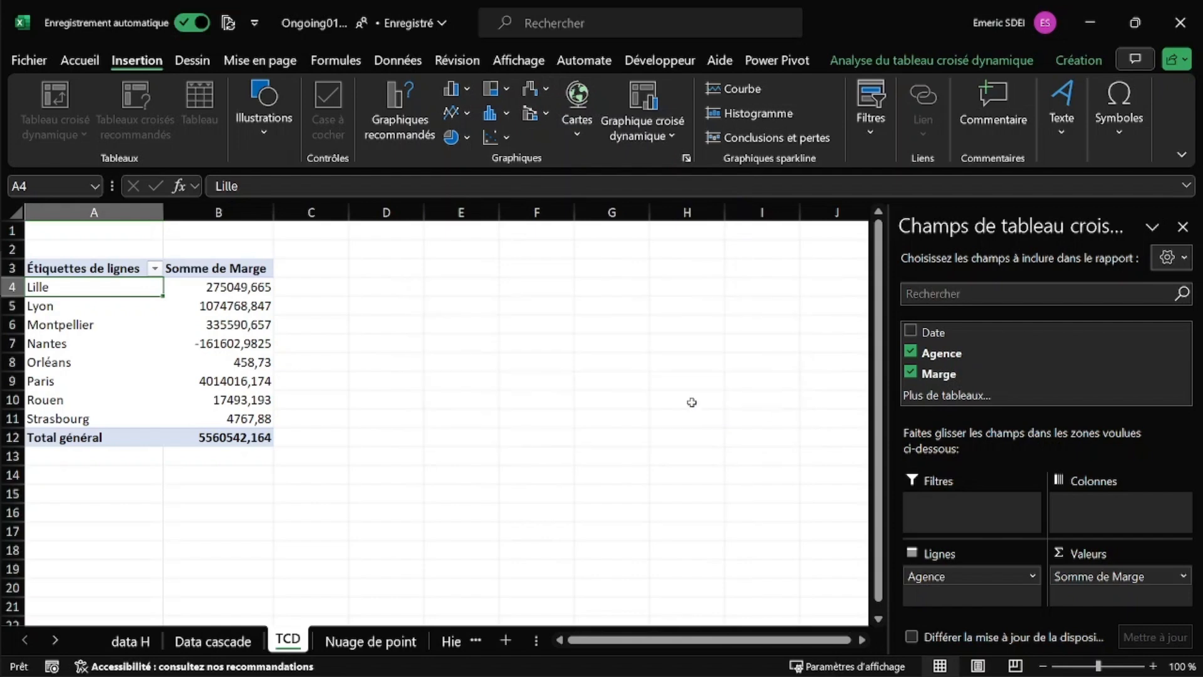
Review the pivot table on the Nuage de point sheet and move its scatter chart closer to the table.
click(390, 641)
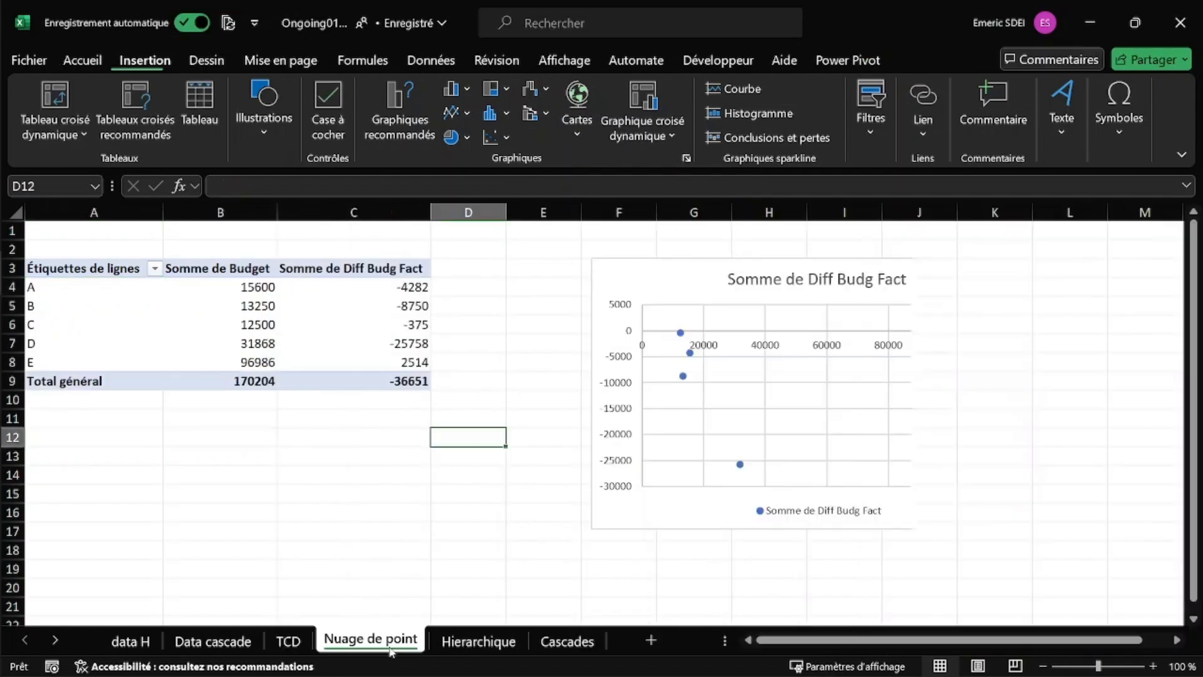
click(341, 325)
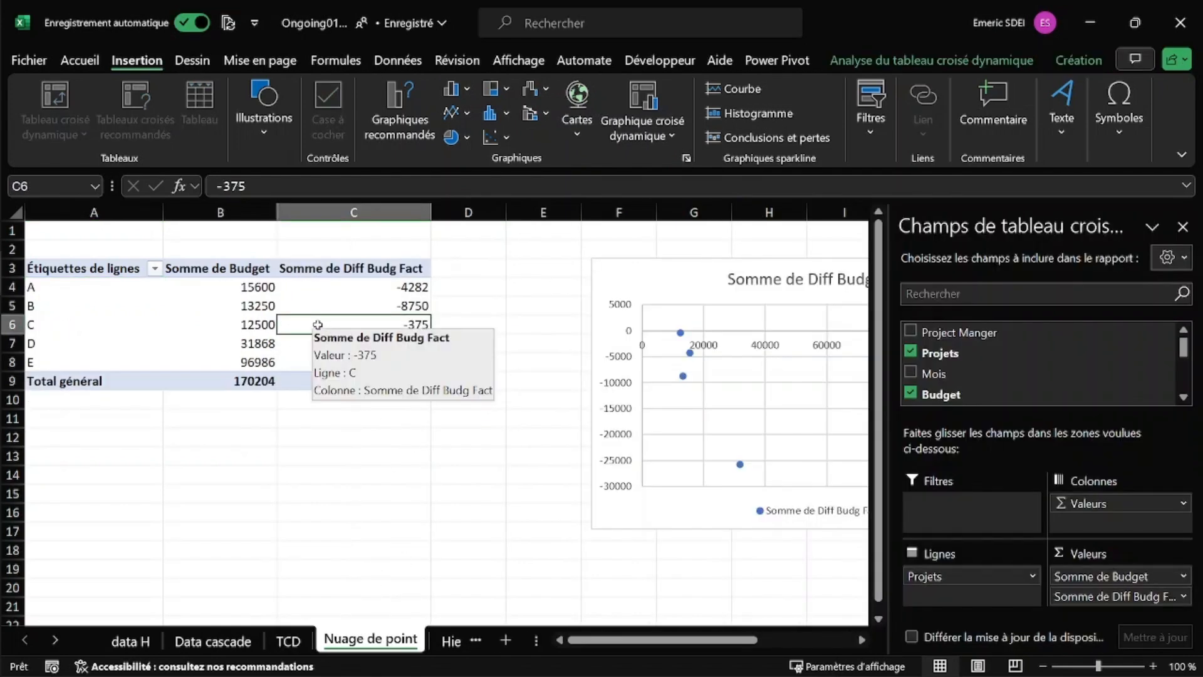
click(698, 401)
drag(730, 291, 596, 301)
On the Hierarchique sheet, move the treemap chart next to its pivot table and filter the Mois timeline to Tr2 - Tr3 2021.
click(479, 640)
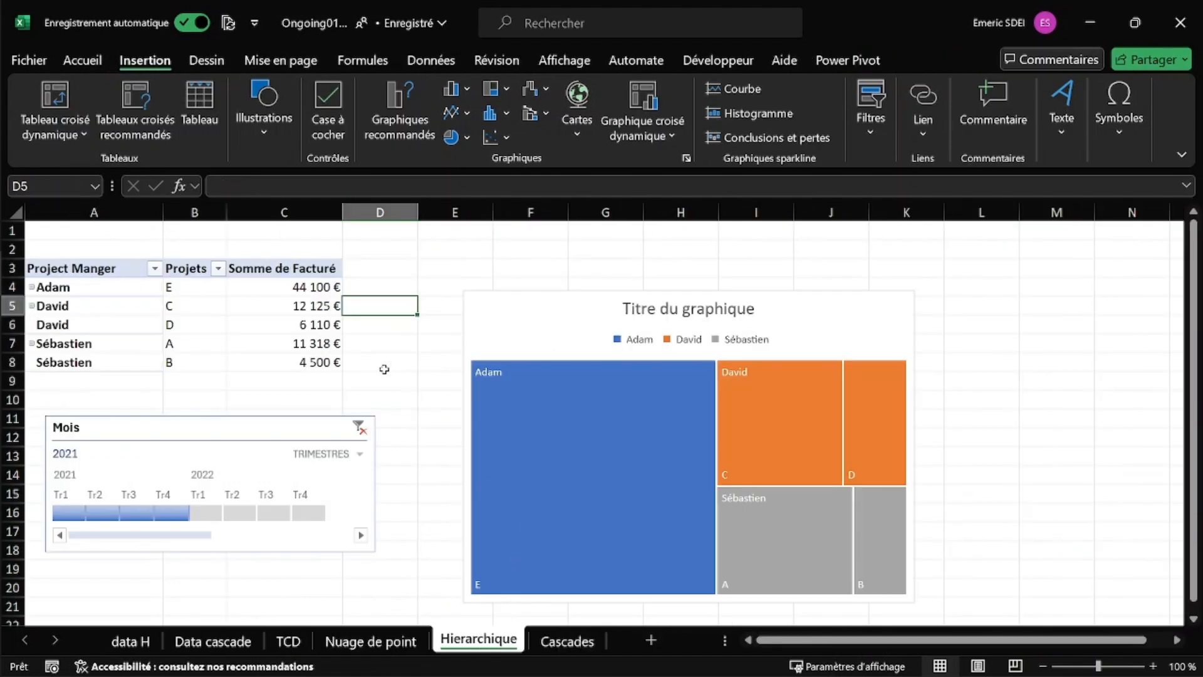
click(284, 325)
click(526, 312)
drag(526, 312, 421, 267)
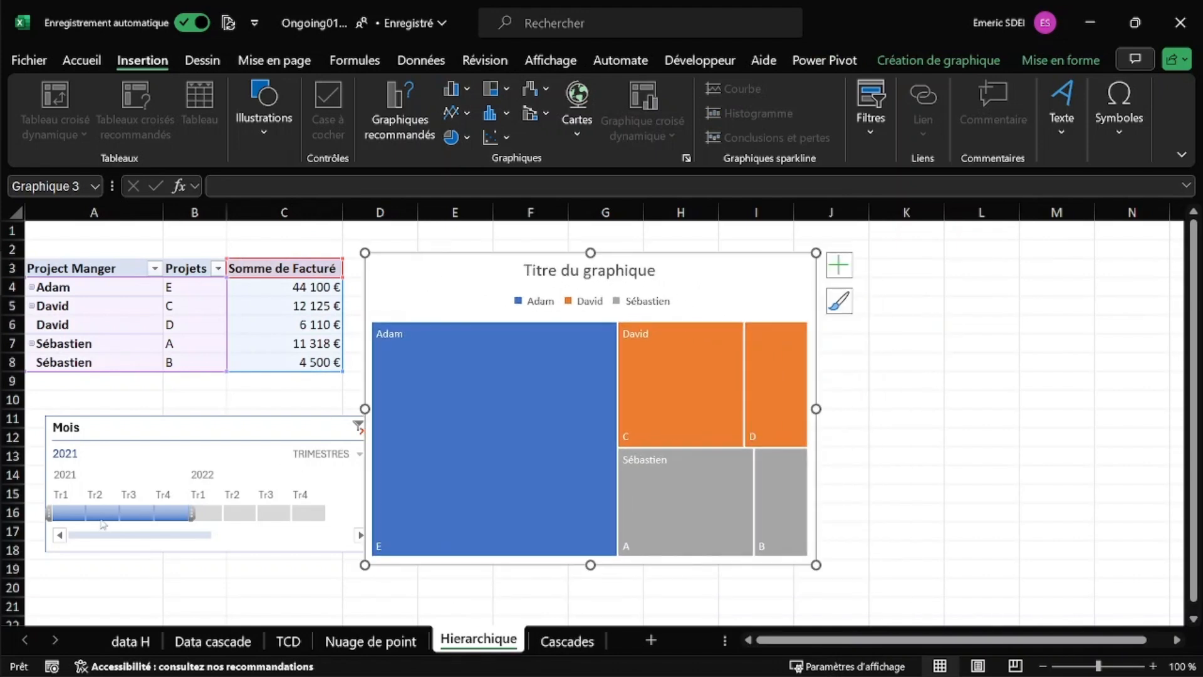
drag(96, 514, 154, 514)
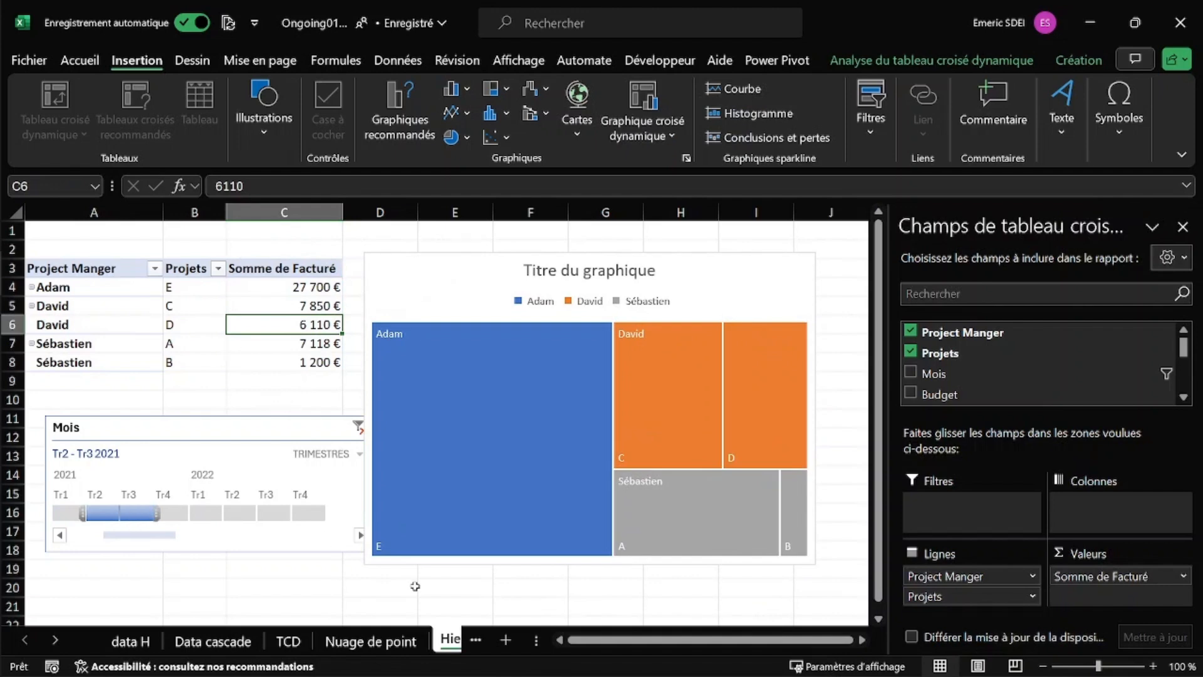
On the Cascades sheet, filter the Date timeline of the waterfall chart to Tr4 2019 - Tr1 2021.
click(56, 640)
click(55, 640)
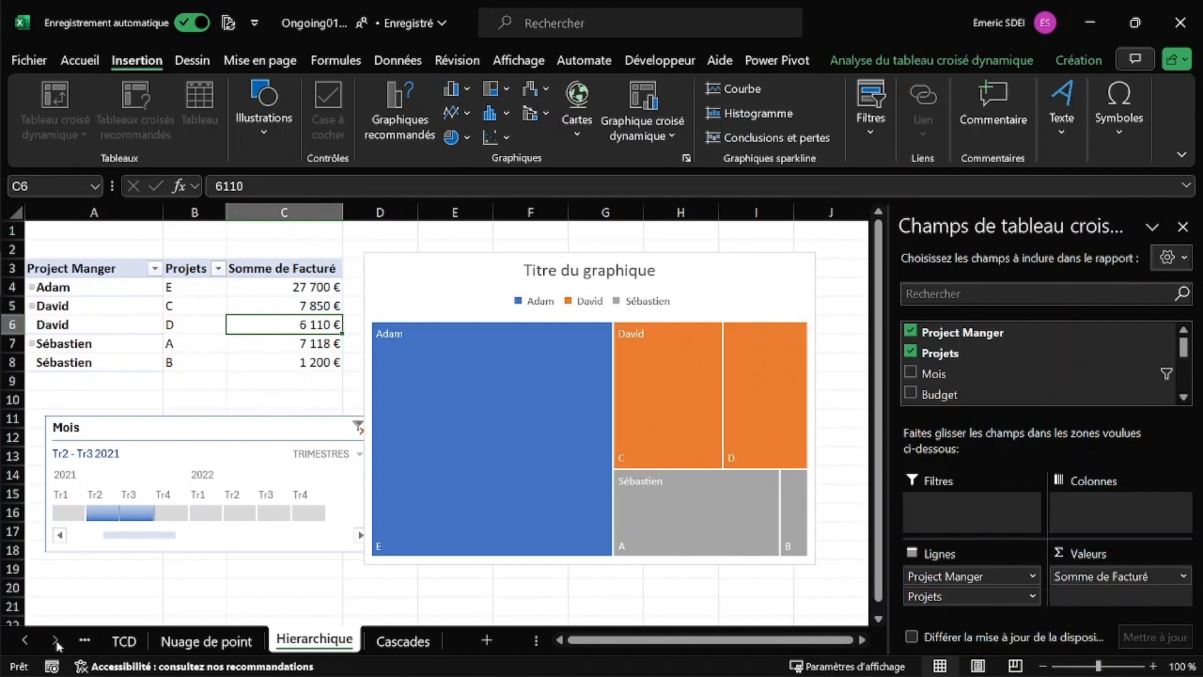
click(402, 640)
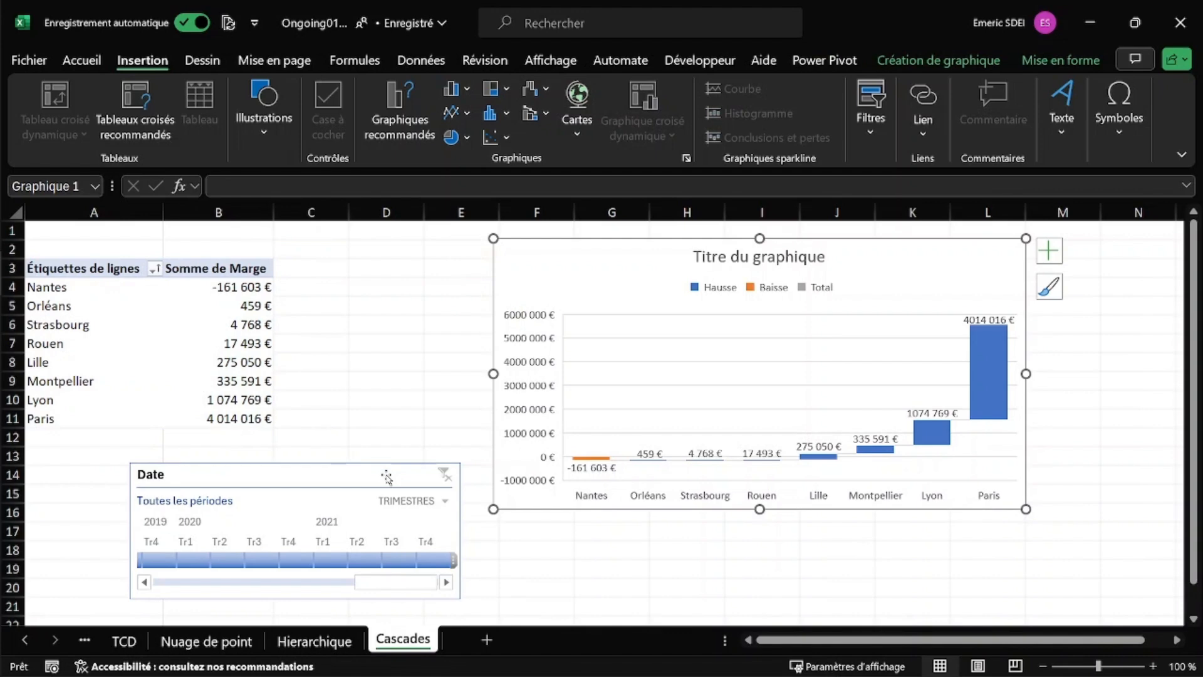
click(140, 313)
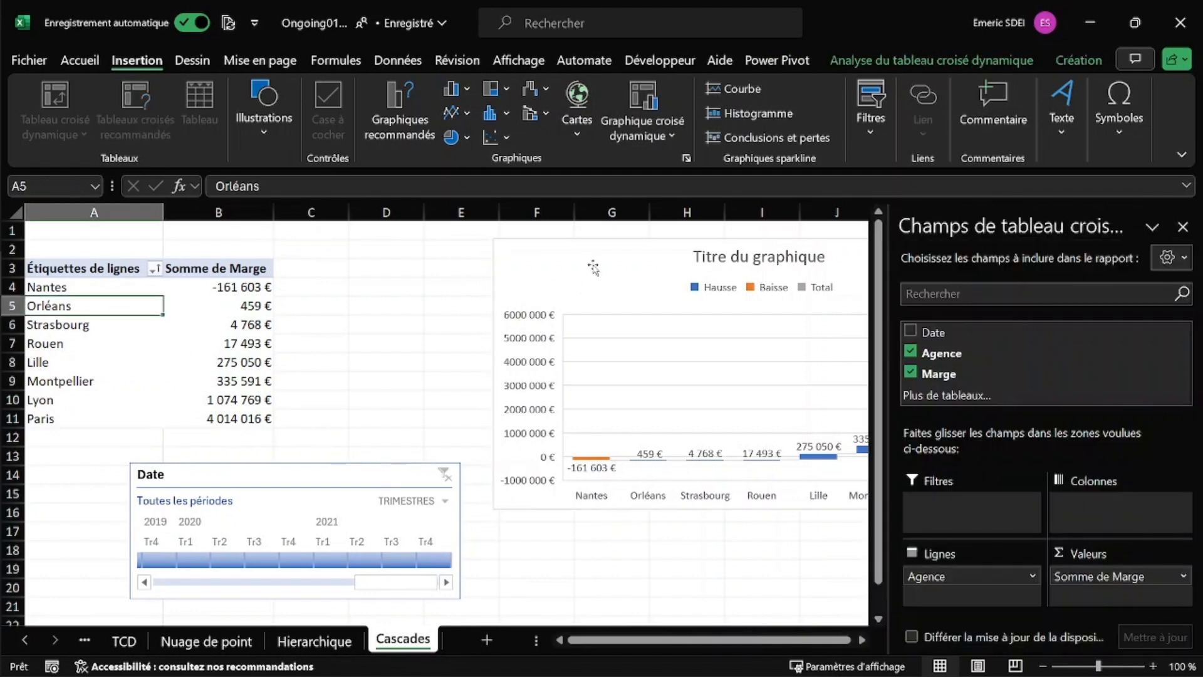
click(584, 272)
drag(165, 561, 319, 561)
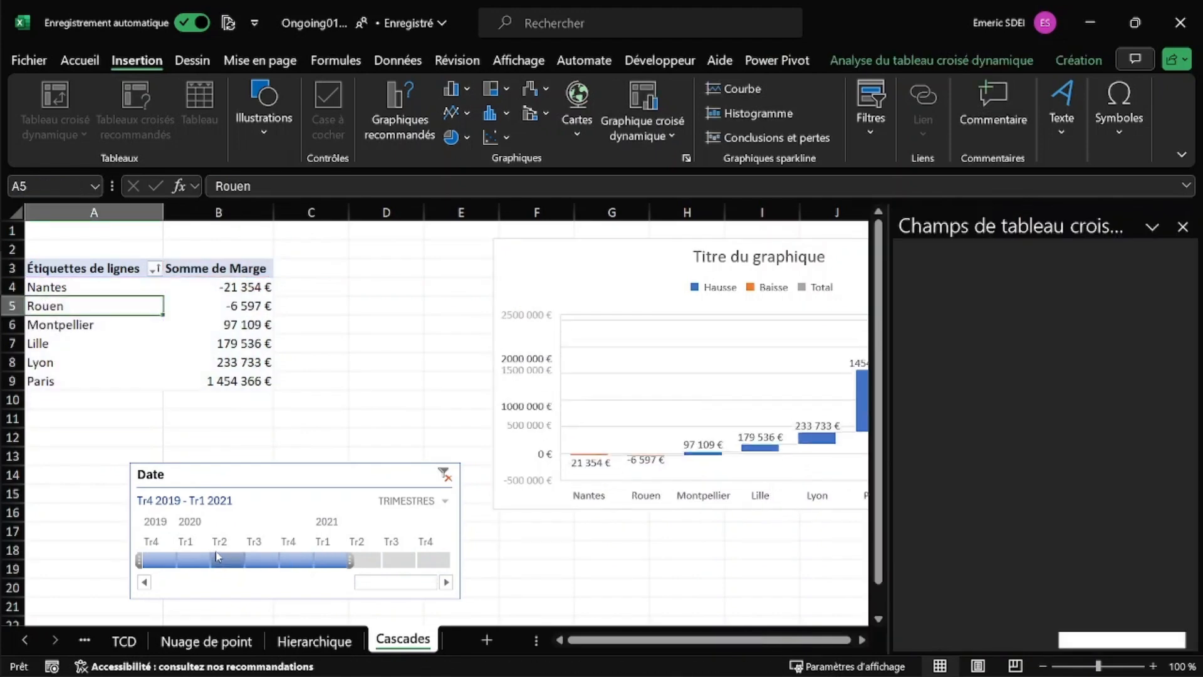
click(757, 537)
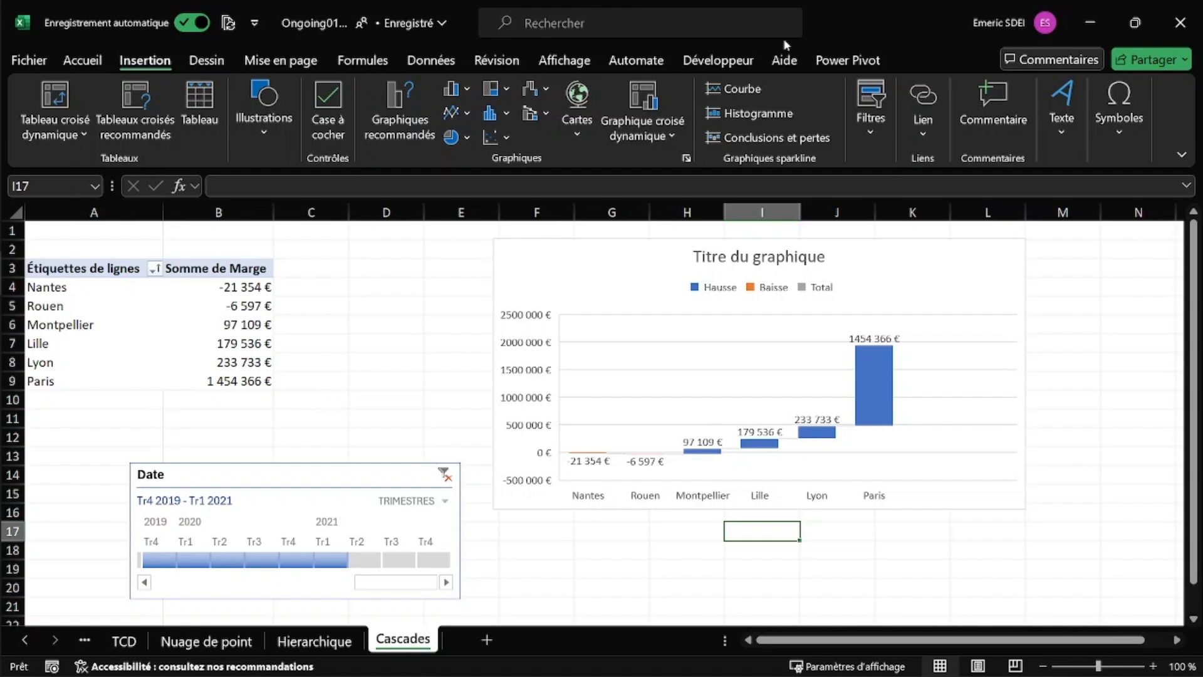
click(869, 141)
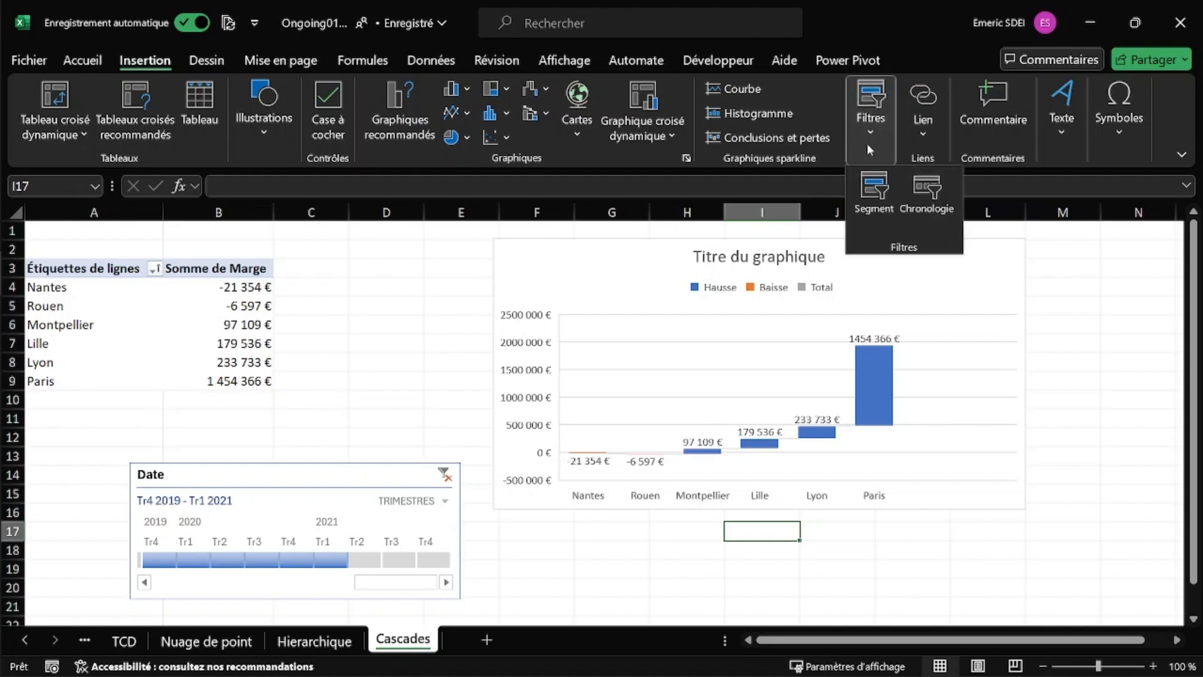
click(382, 368)
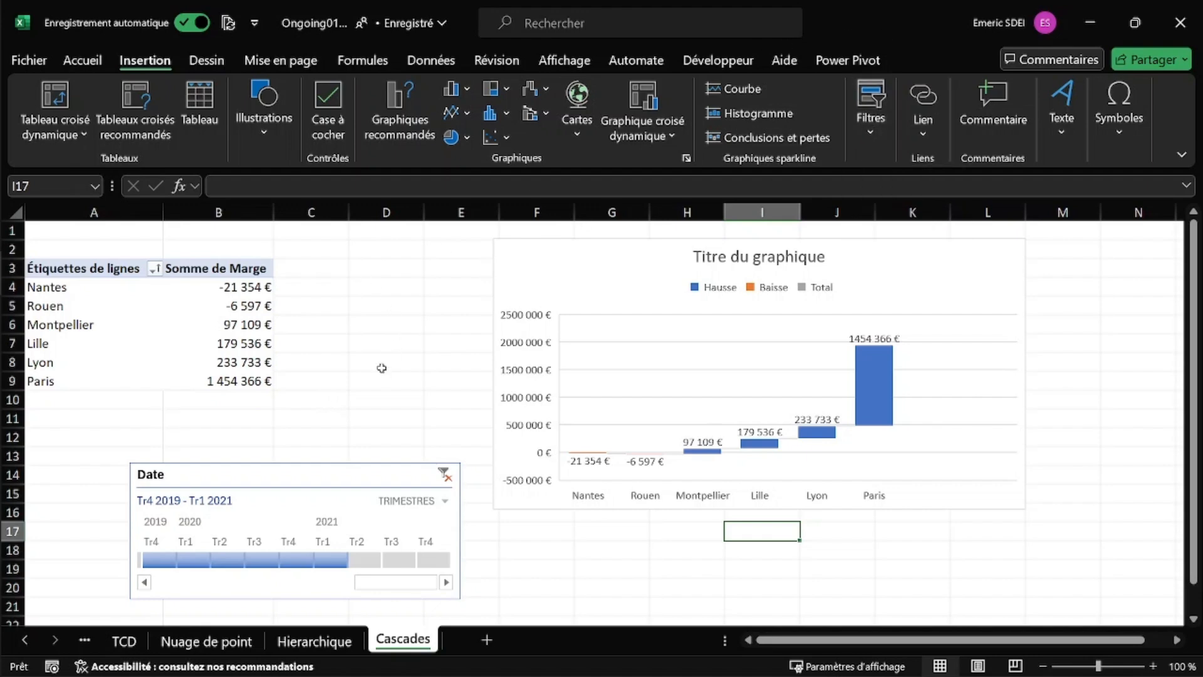
Switch to the other open workbook and create a pivot table from Tableau1 on the data H sheet in a new worksheet.
click(1091, 23)
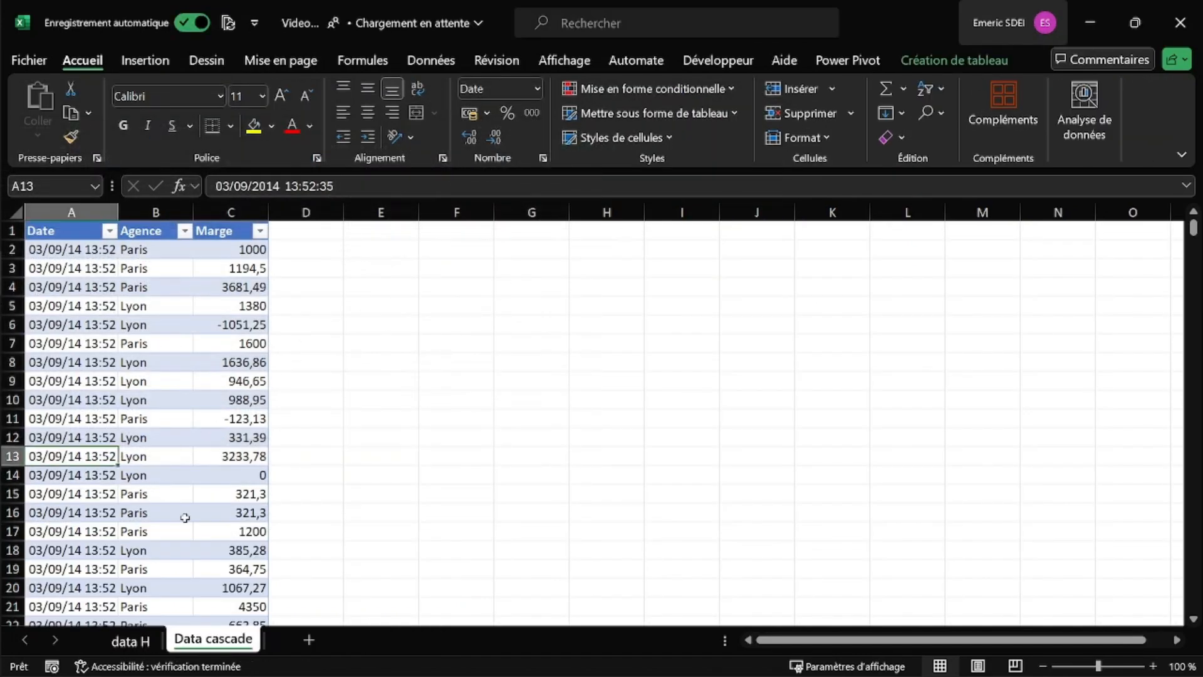
click(130, 640)
click(69, 250)
scroll(299, 338, up, 6)
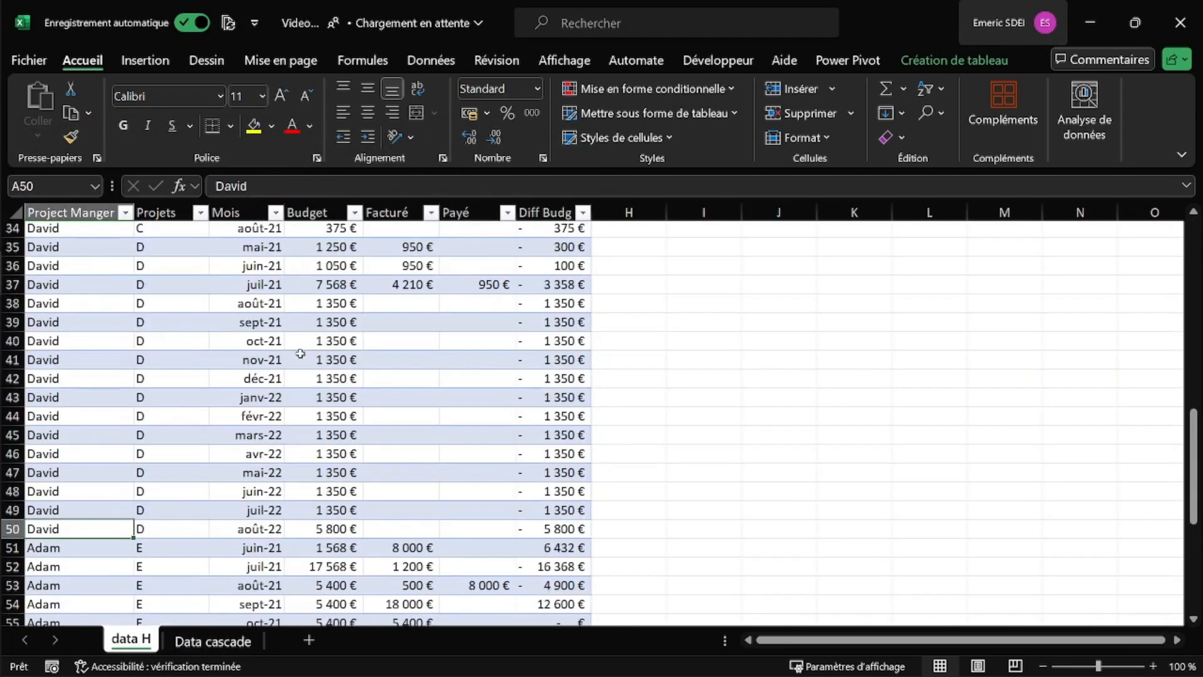
click(144, 60)
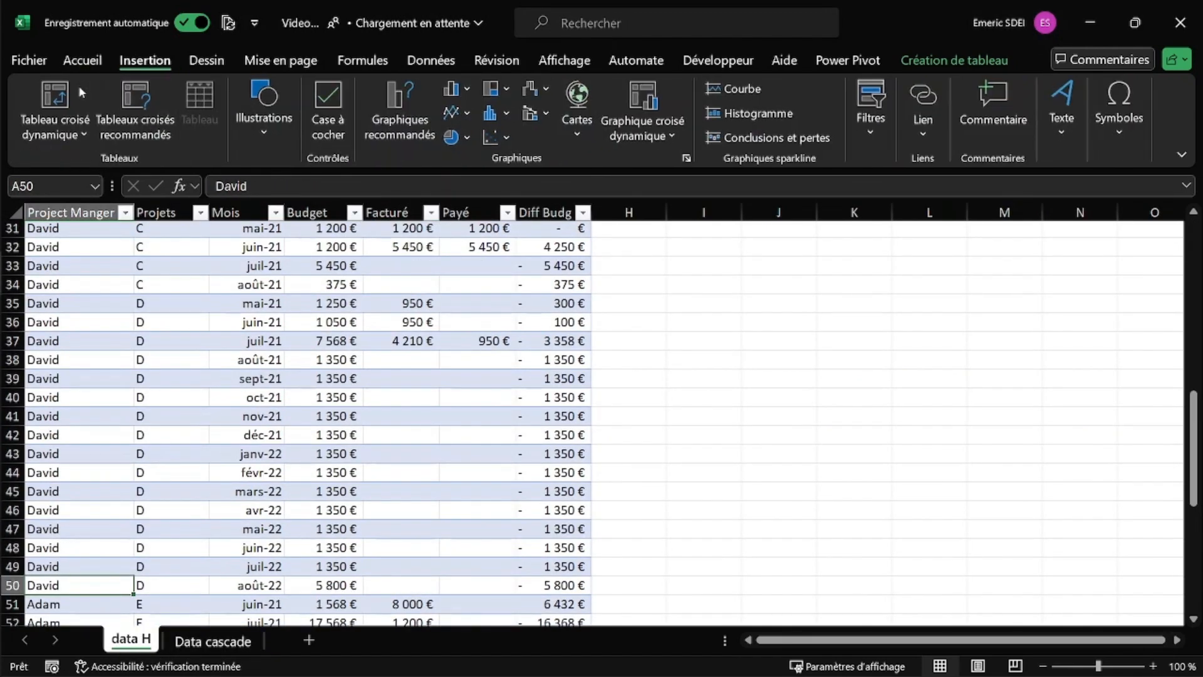
click(57, 95)
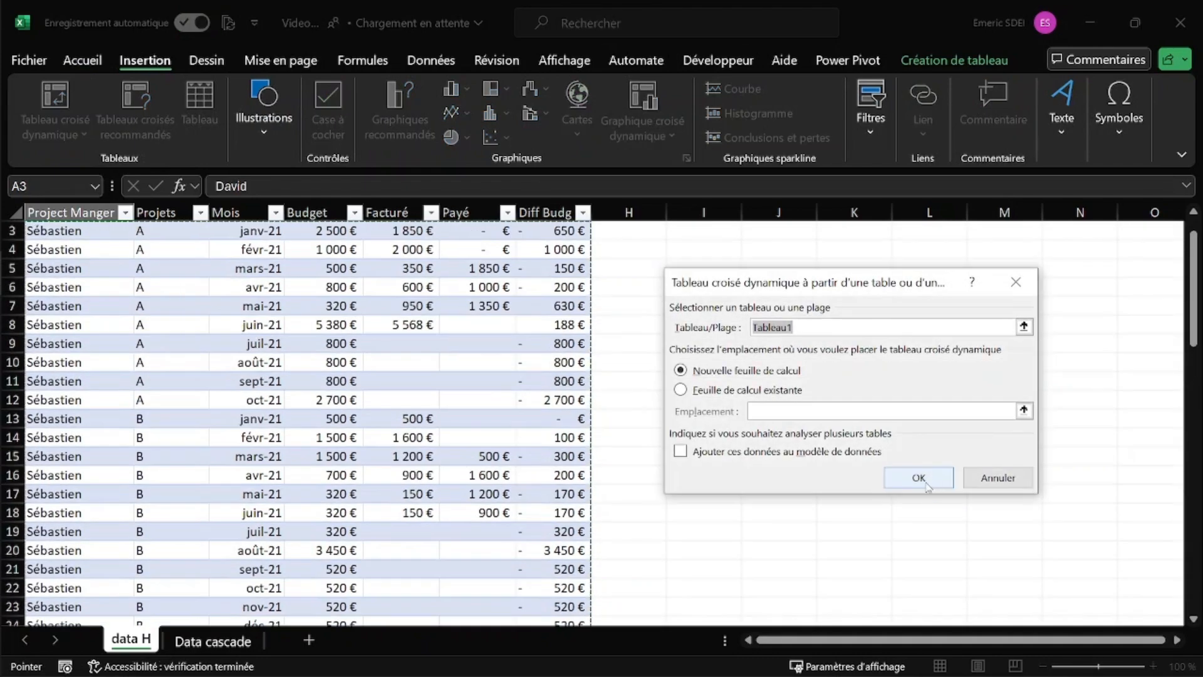
click(928, 481)
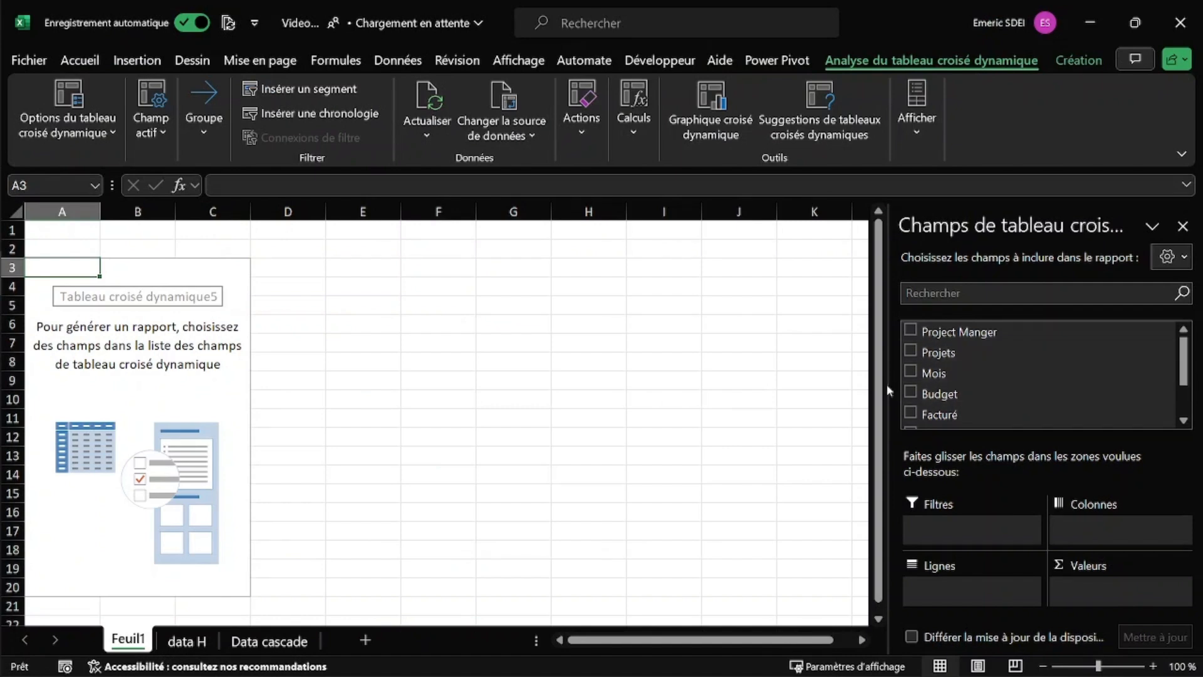
Add Projets to the pivot table's rows and sum Budget and Diff Budg Fact as its values.
drag(944, 352, 971, 586)
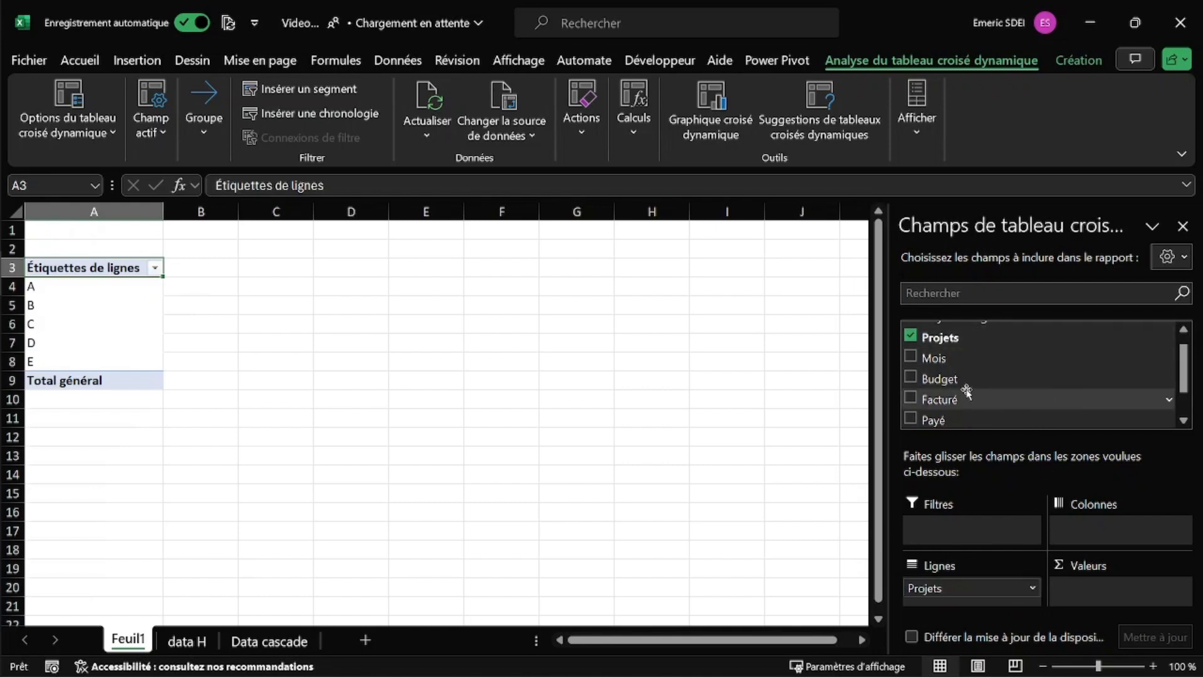
drag(944, 379, 1101, 593)
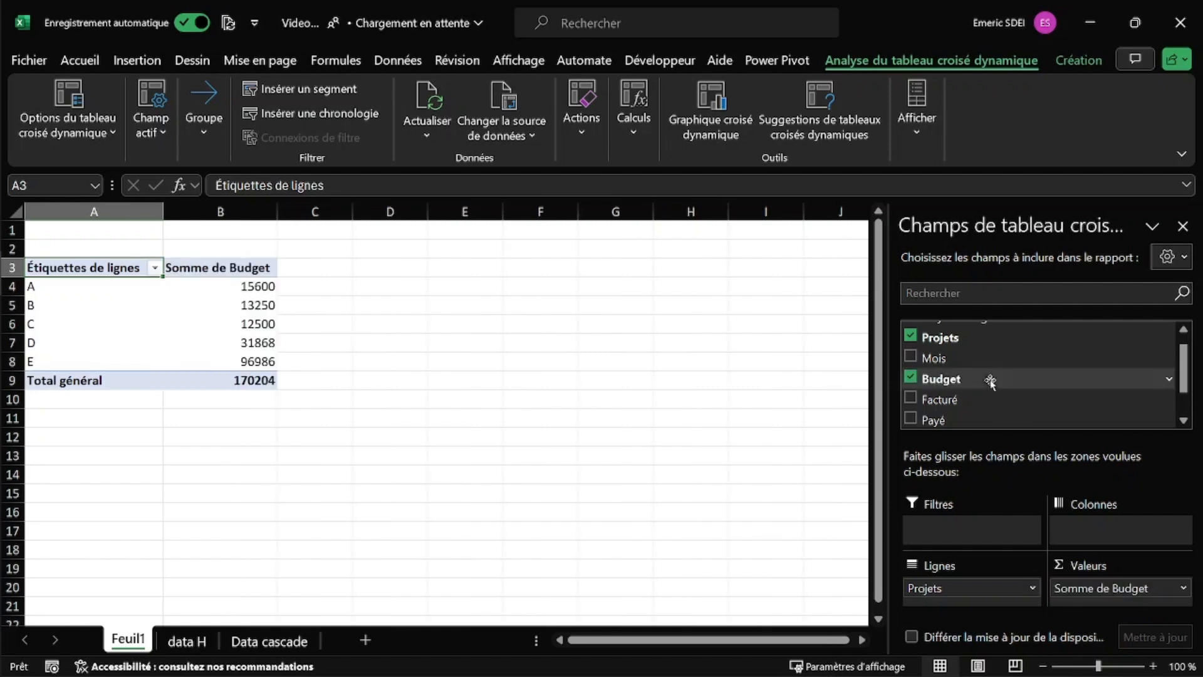
drag(958, 401, 1107, 590)
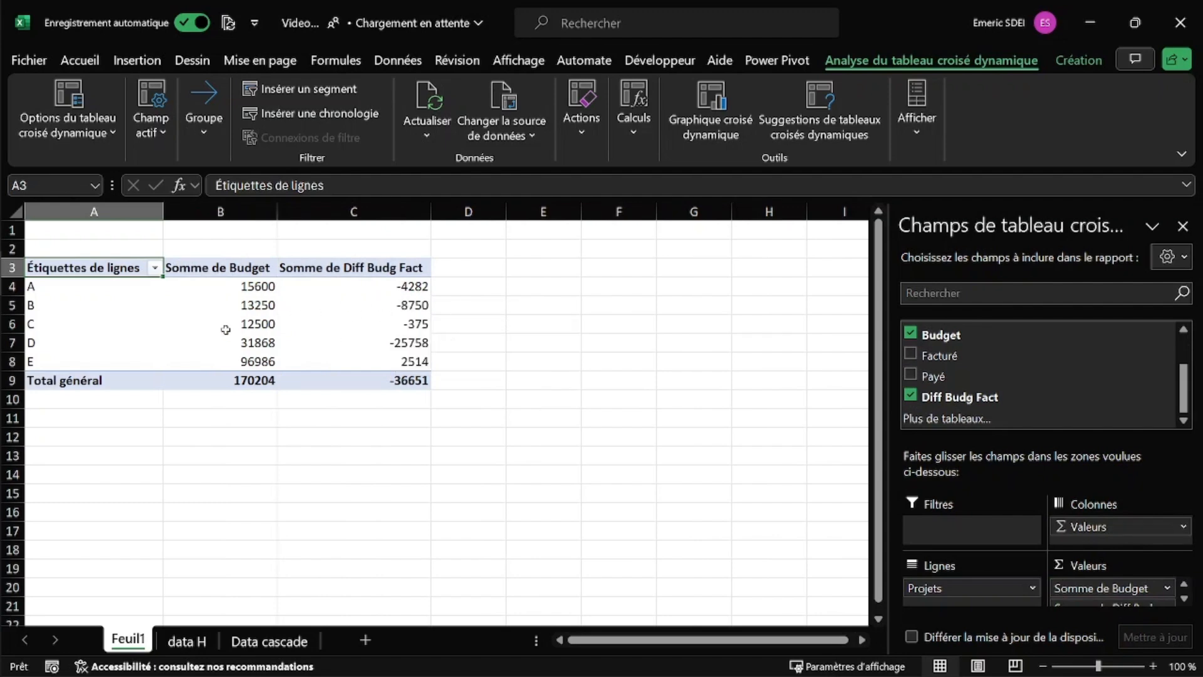
click(241, 308)
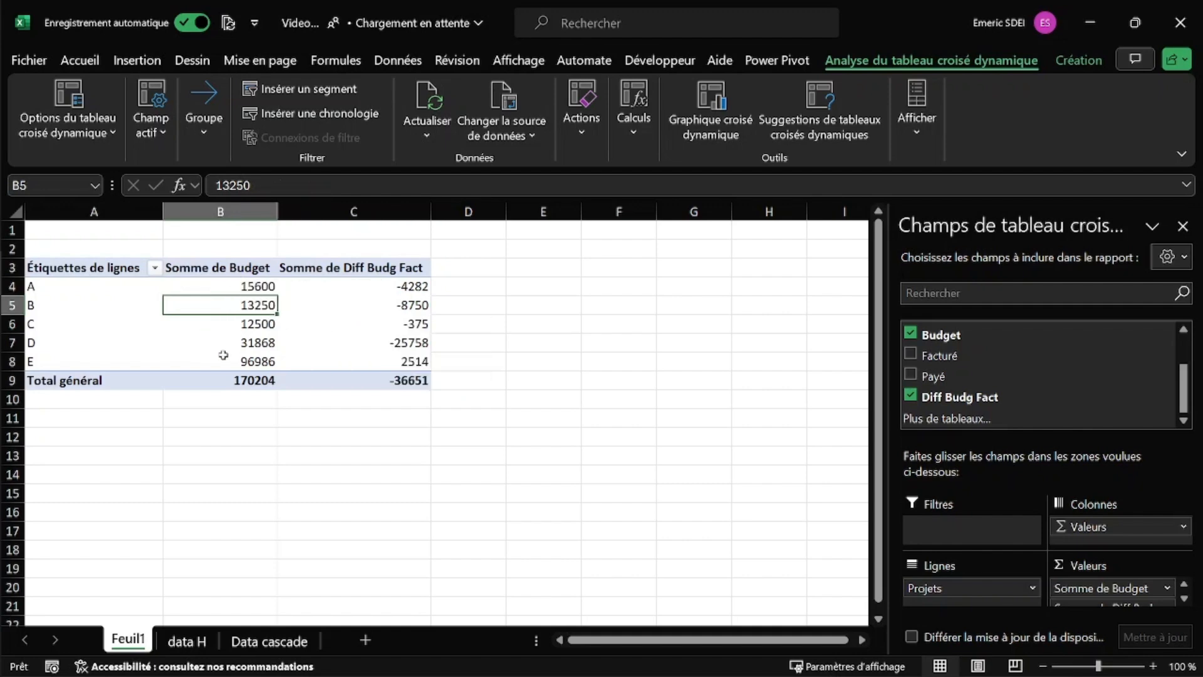
mouse_move(223, 356)
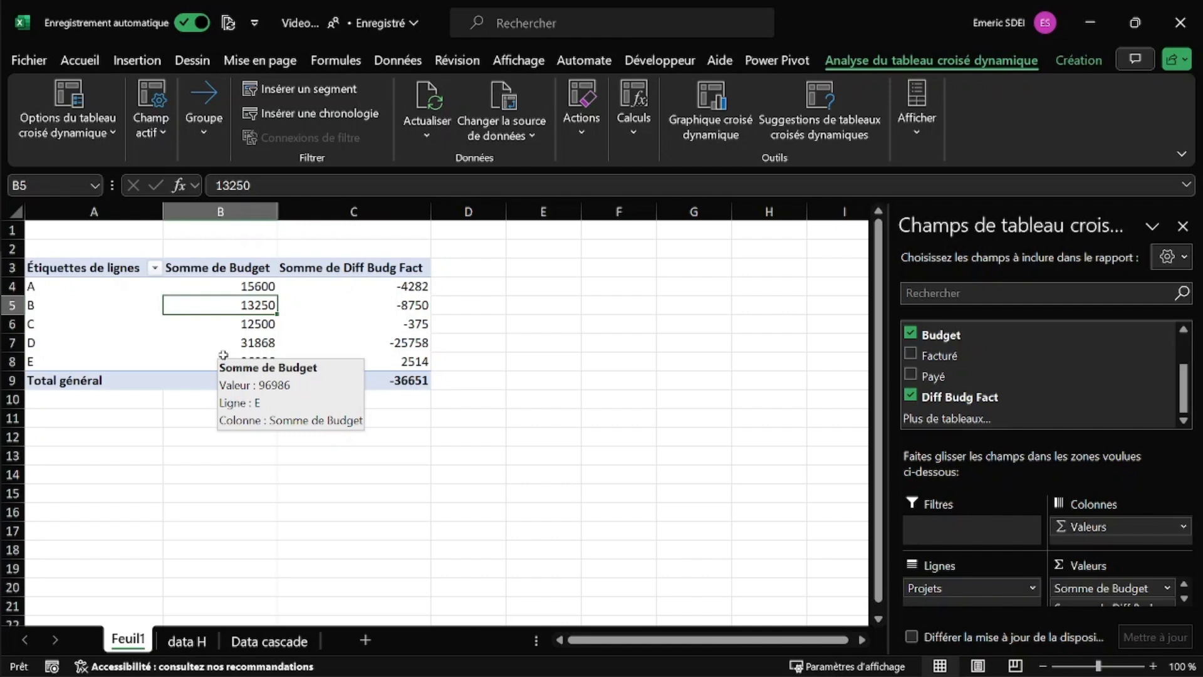
drag(235, 284, 371, 355)
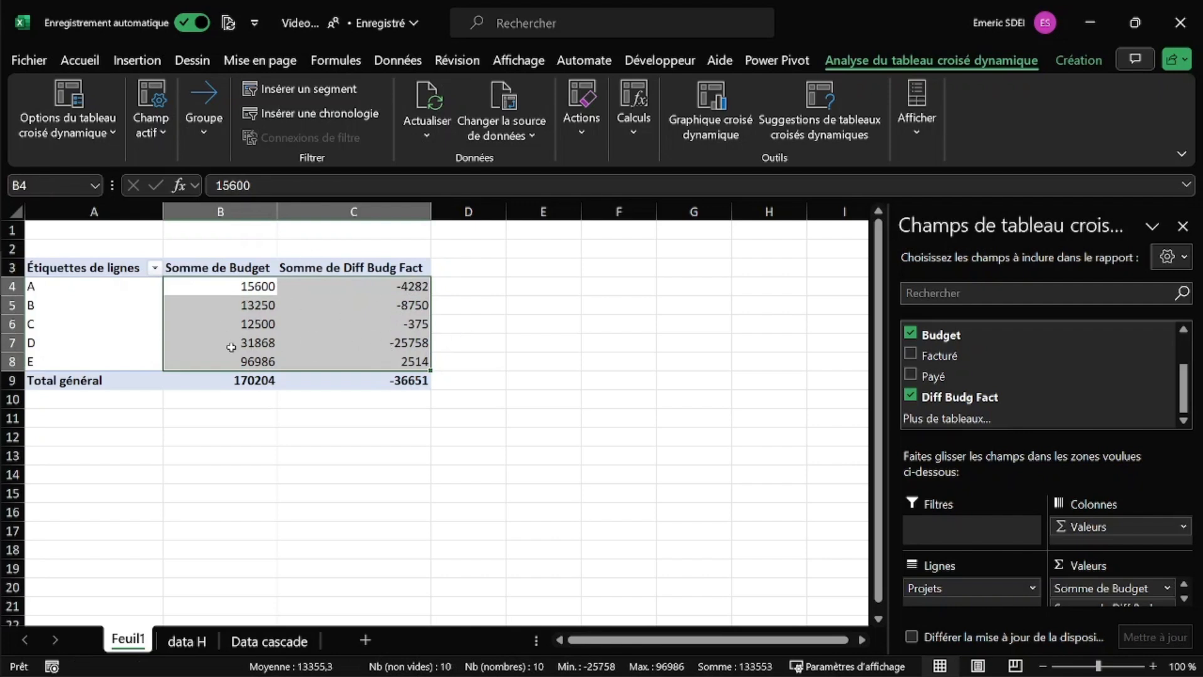
click(234, 306)
Copy the whole pivot table A3:C9 as values only below itself, starting at cell A17.
drag(74, 271, 301, 393)
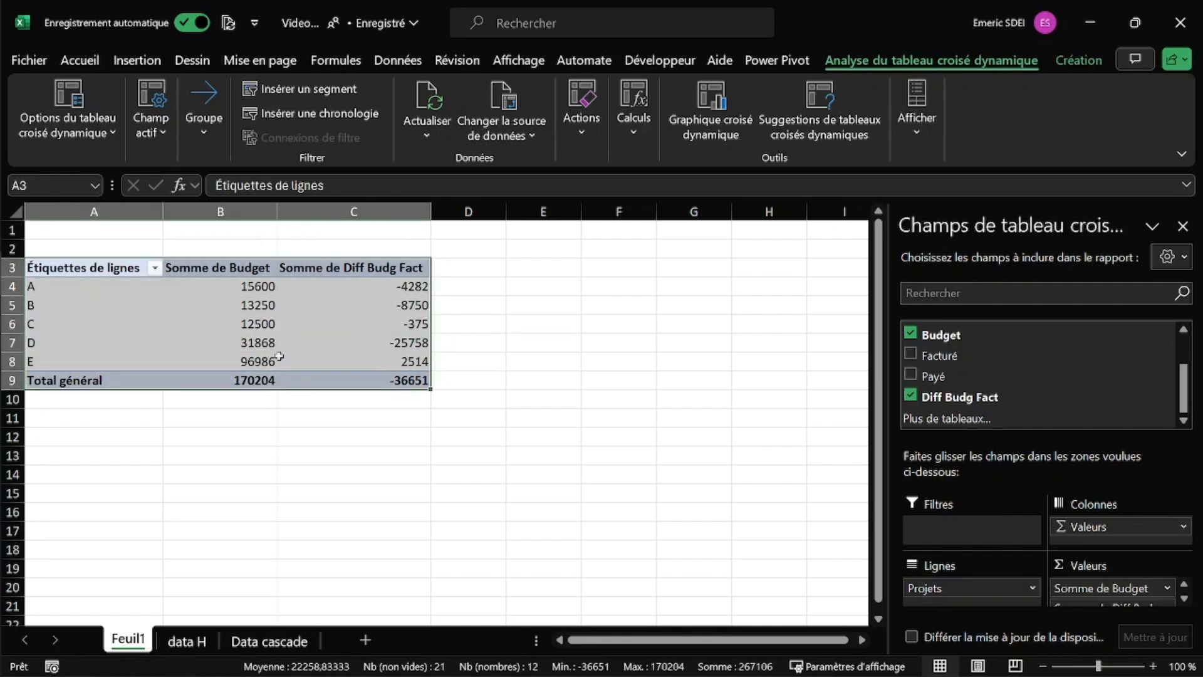
drag(252, 259, 250, 532)
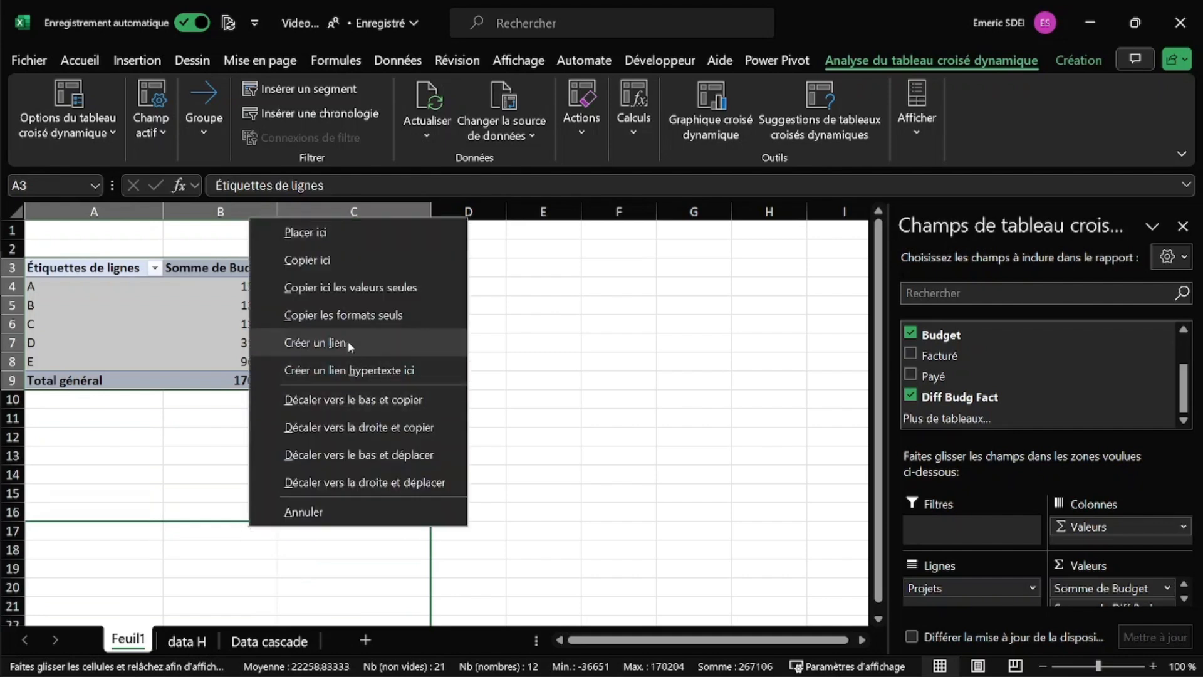
click(344, 288)
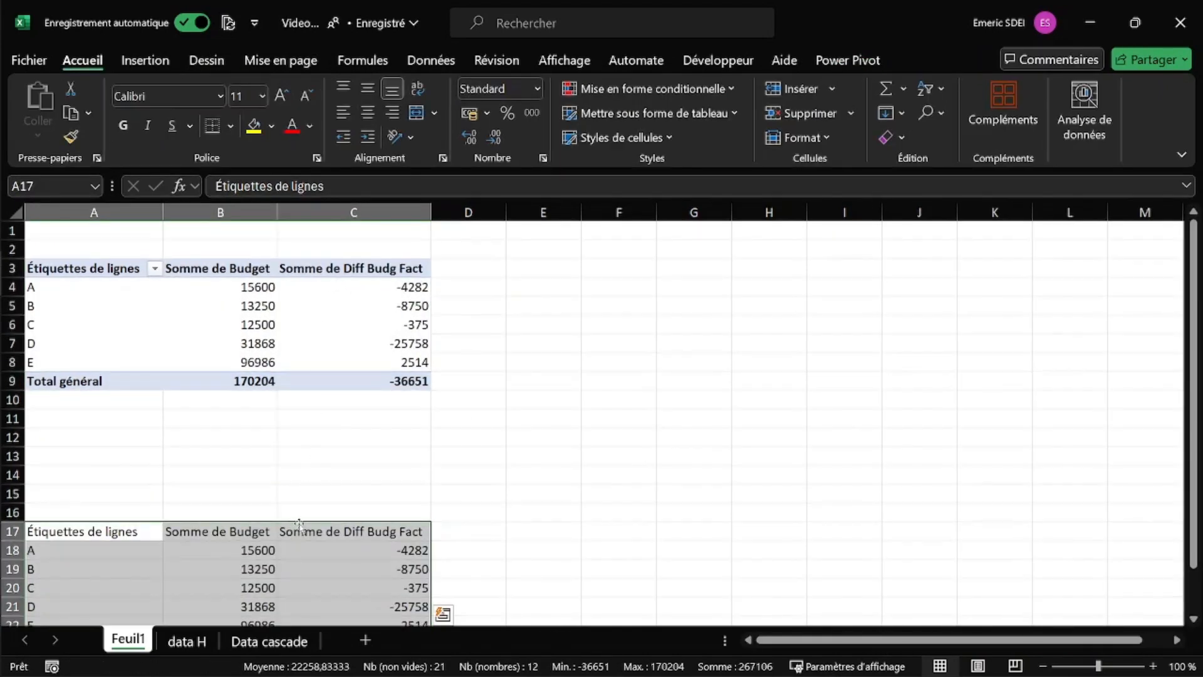
Insert a scatter chart from the copied values in B18:C22 and move it beside the pivot table.
scroll(296, 525, down, 2)
drag(242, 419, 388, 491)
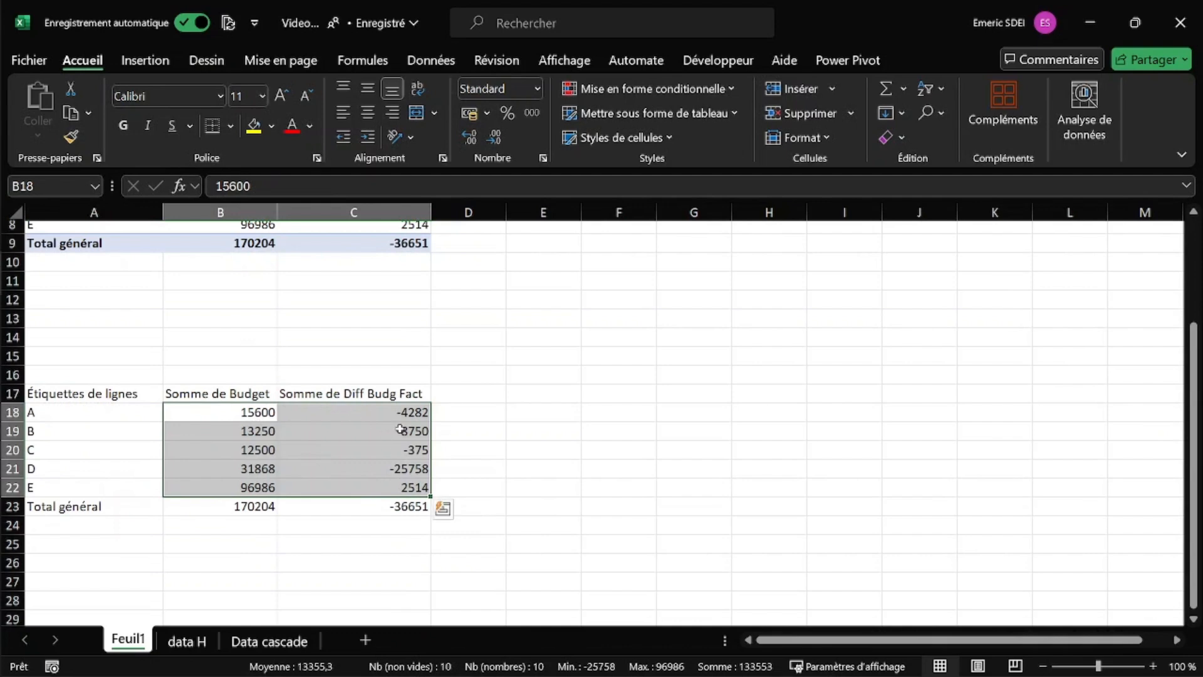
click(140, 59)
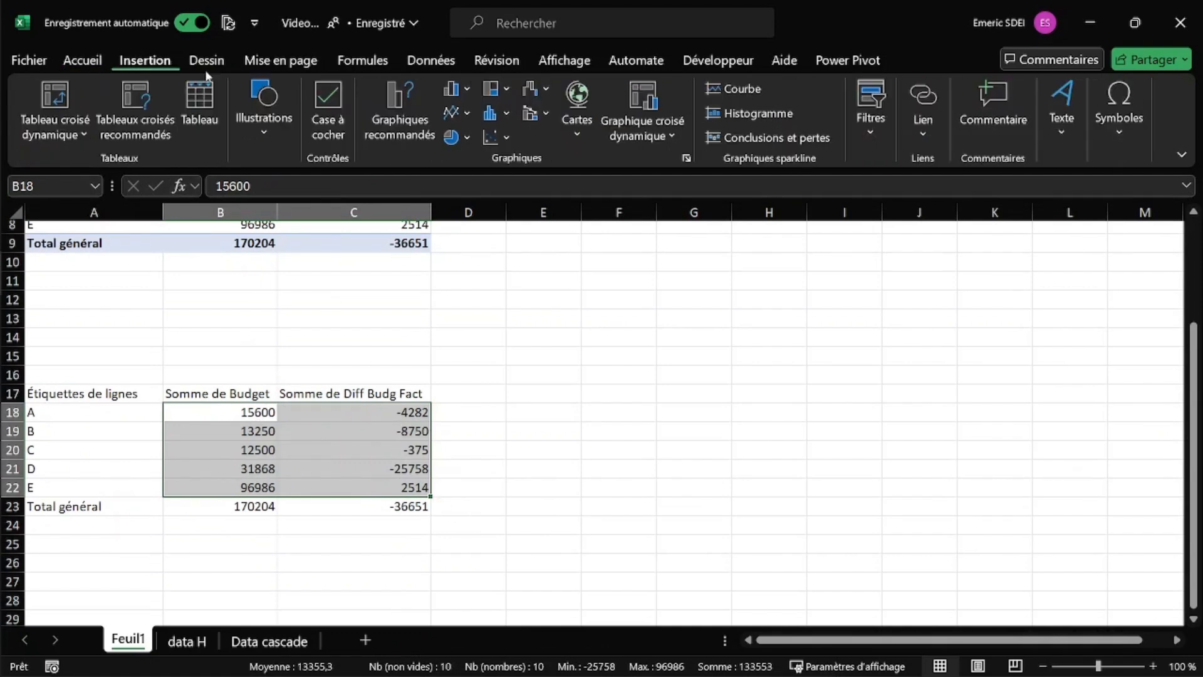
click(498, 137)
click(507, 202)
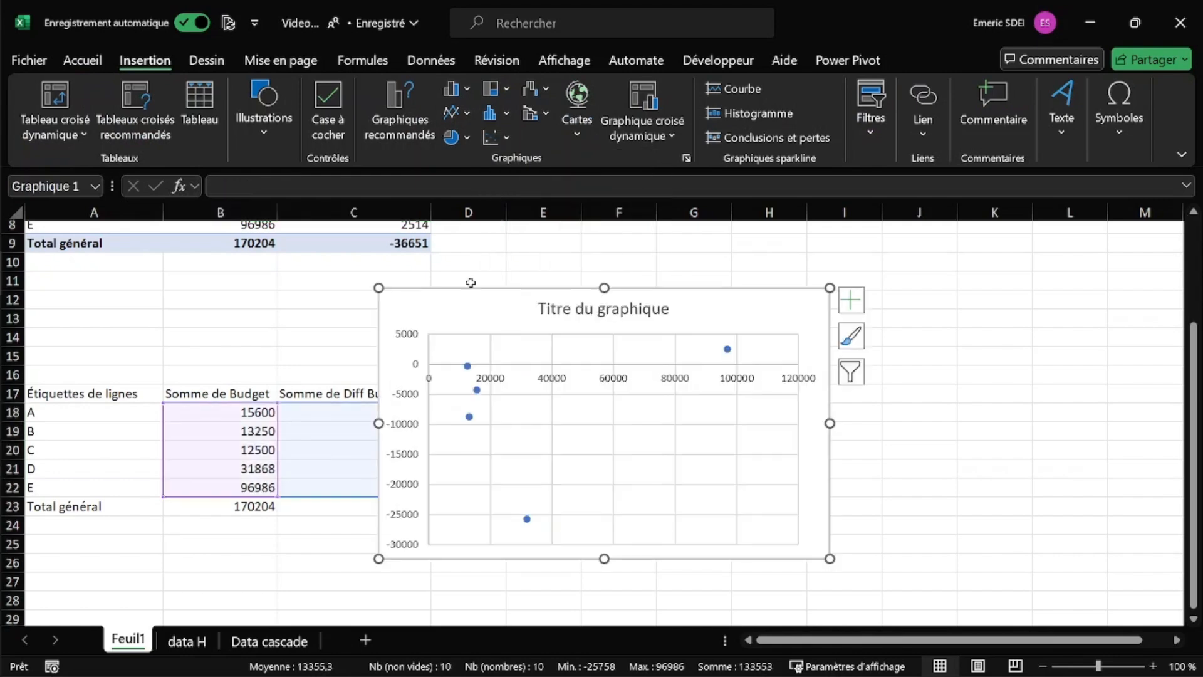
scroll(308, 292, up, 3)
drag(409, 430, 535, 268)
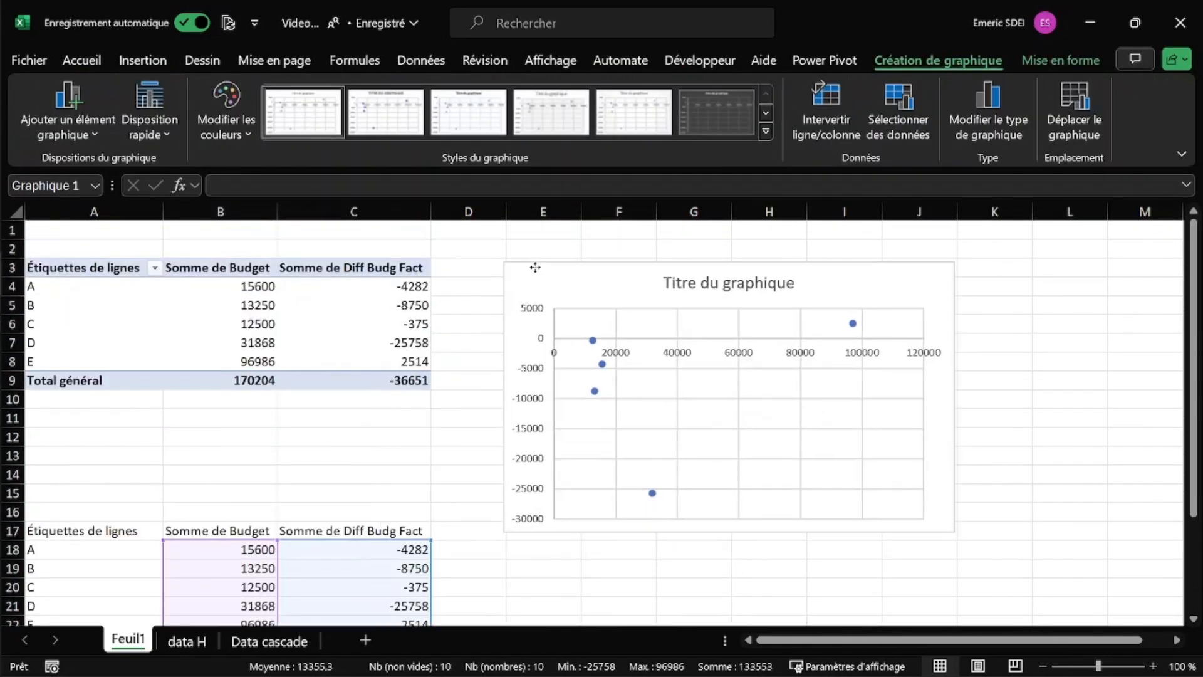
Open the scatter chart's data source and name its series "Répartition".
right_click(645, 387)
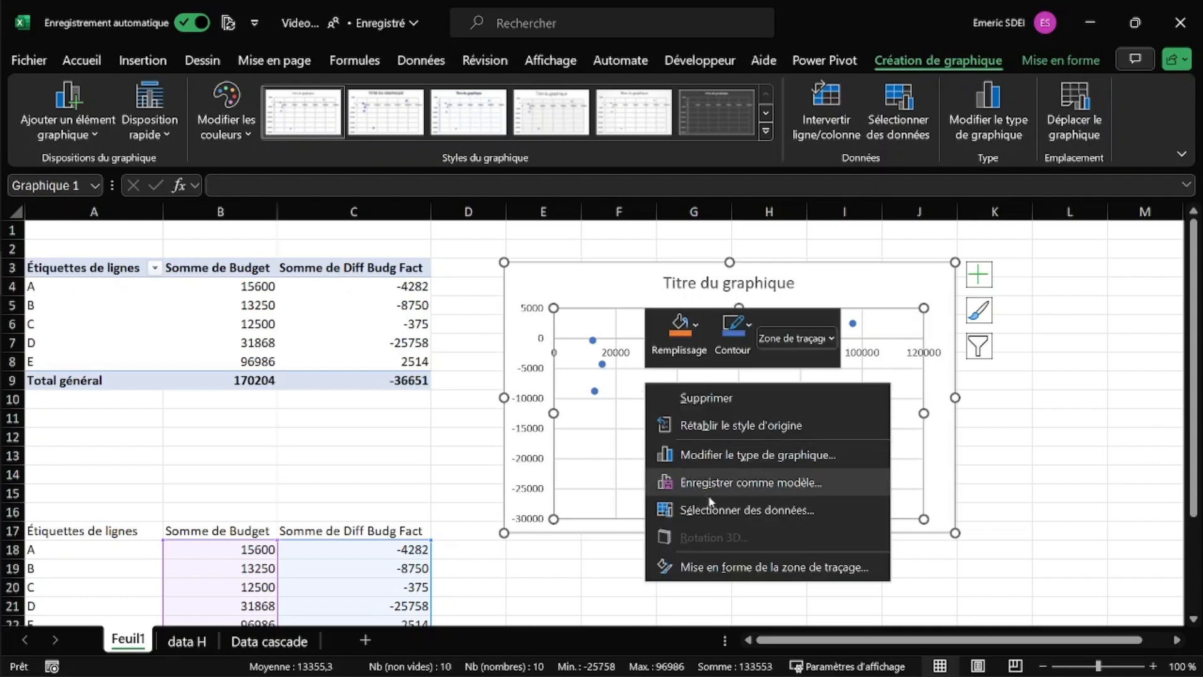
click(713, 512)
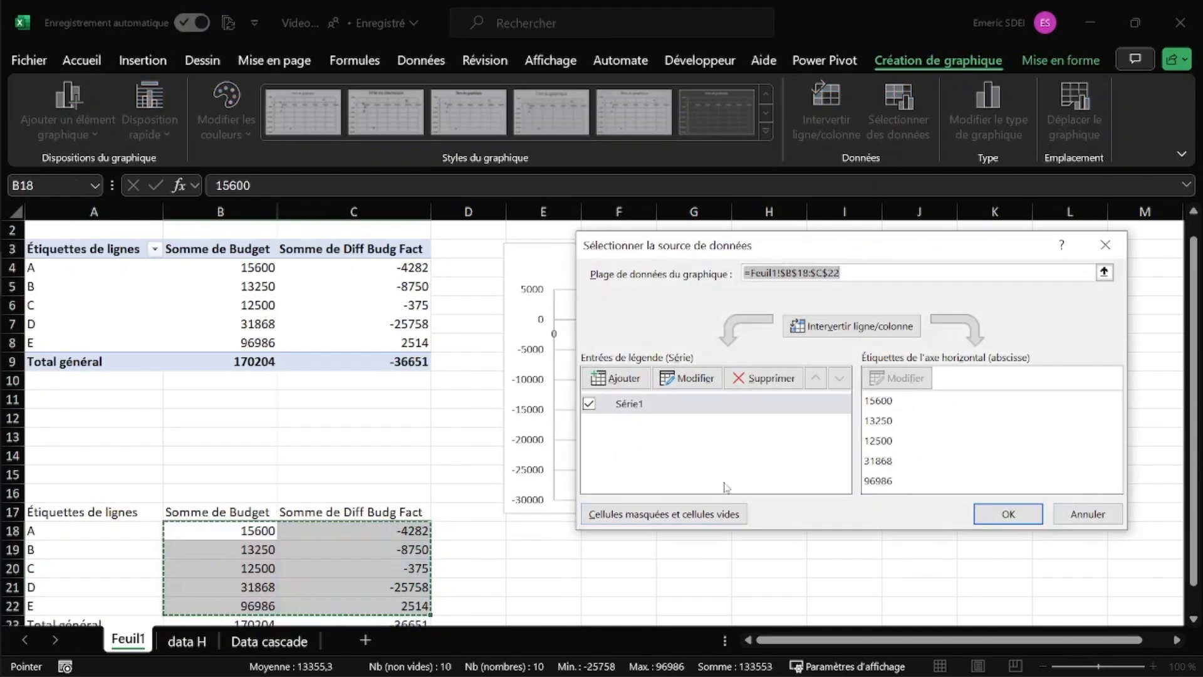
click(641, 407)
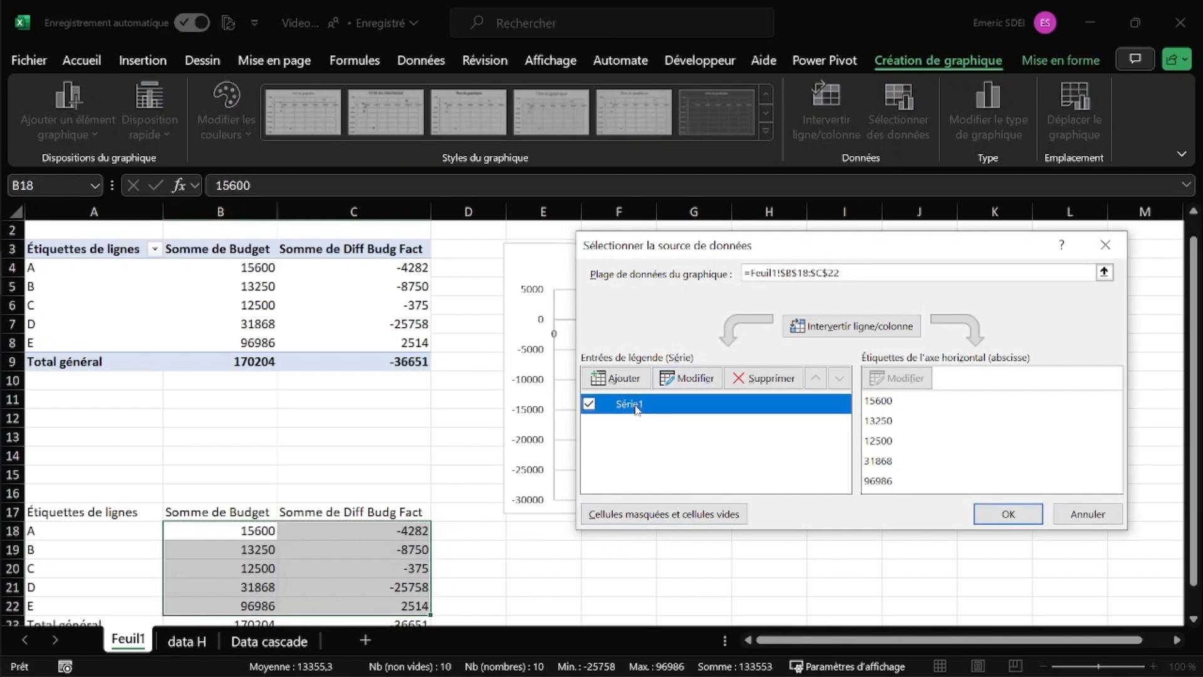
click(680, 383)
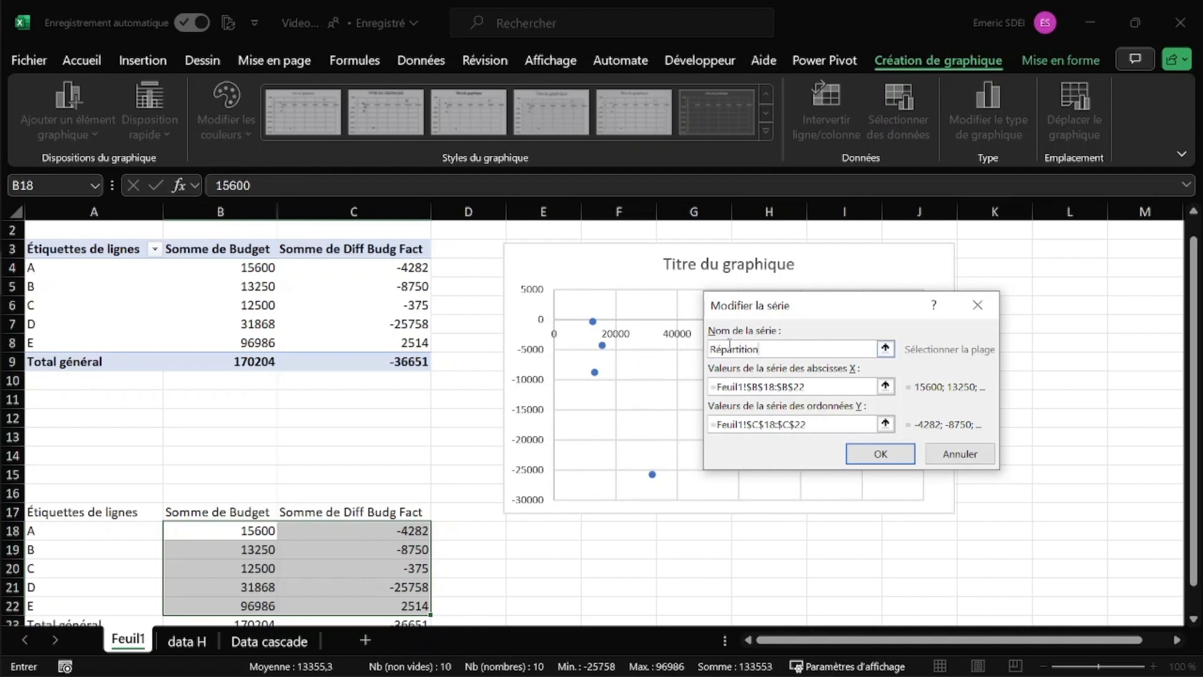
Link the series to the pivot table, using B4:B8 for the X values and C4:C8 for the Y values, and apply the new source.
click(830, 388)
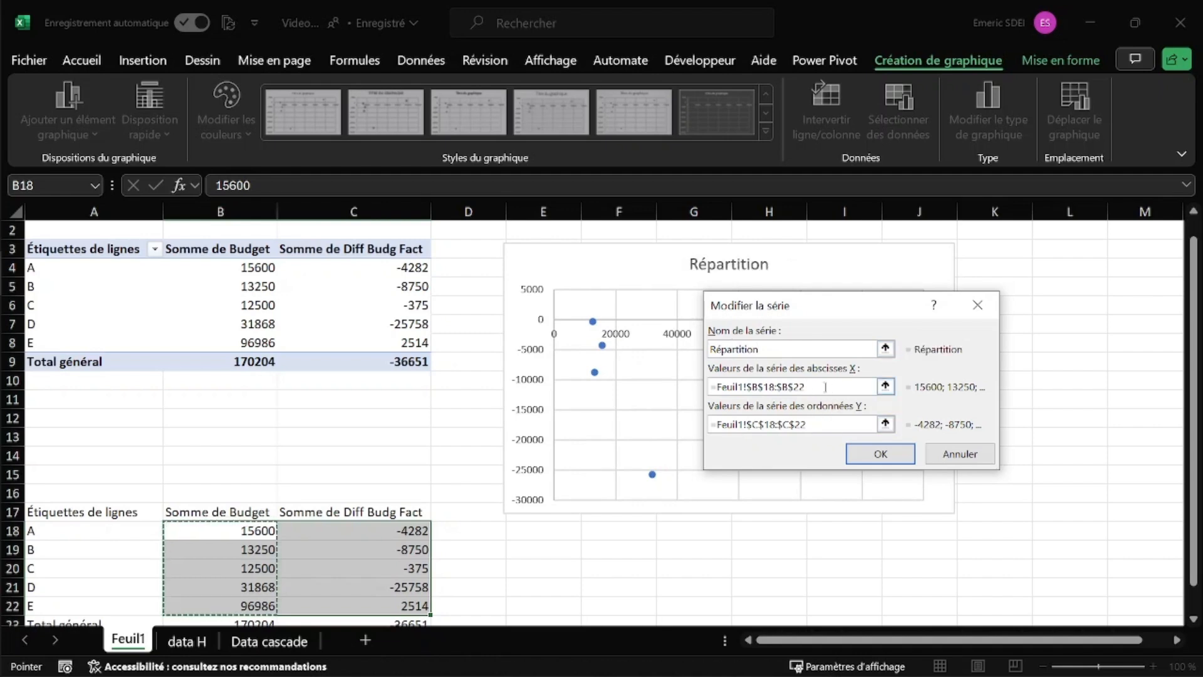
drag(831, 388, 690, 382)
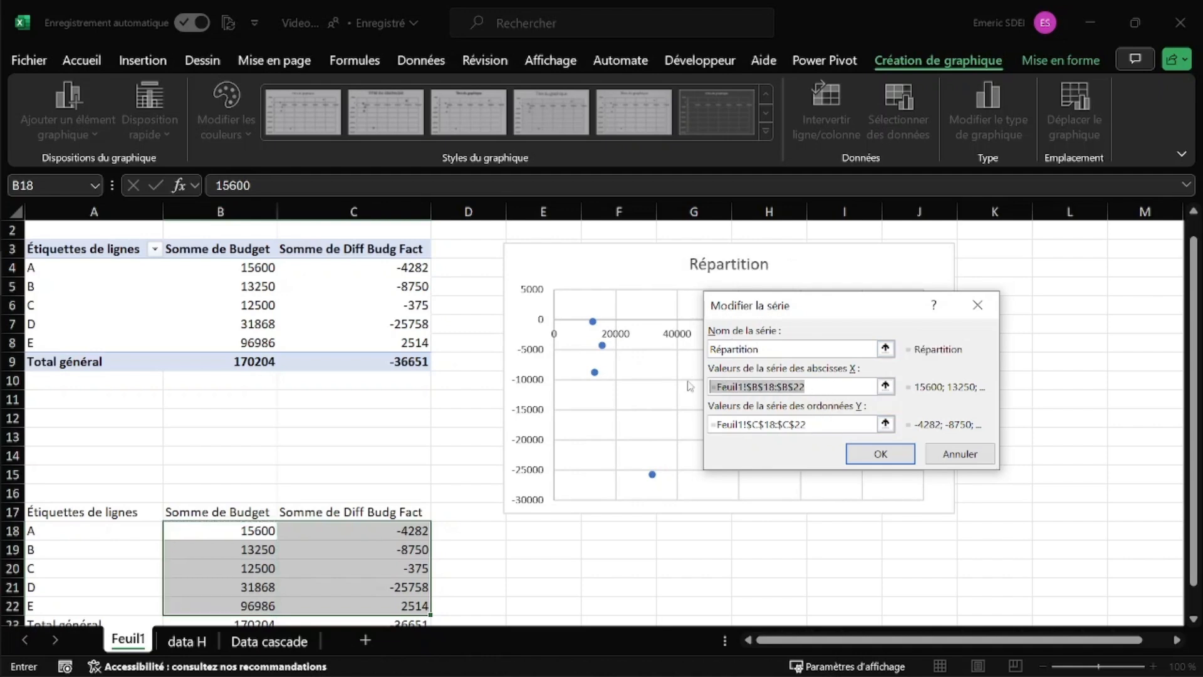
key(BackSpace)
drag(268, 270, 270, 347)
drag(820, 423, 706, 423)
key(BackSpace)
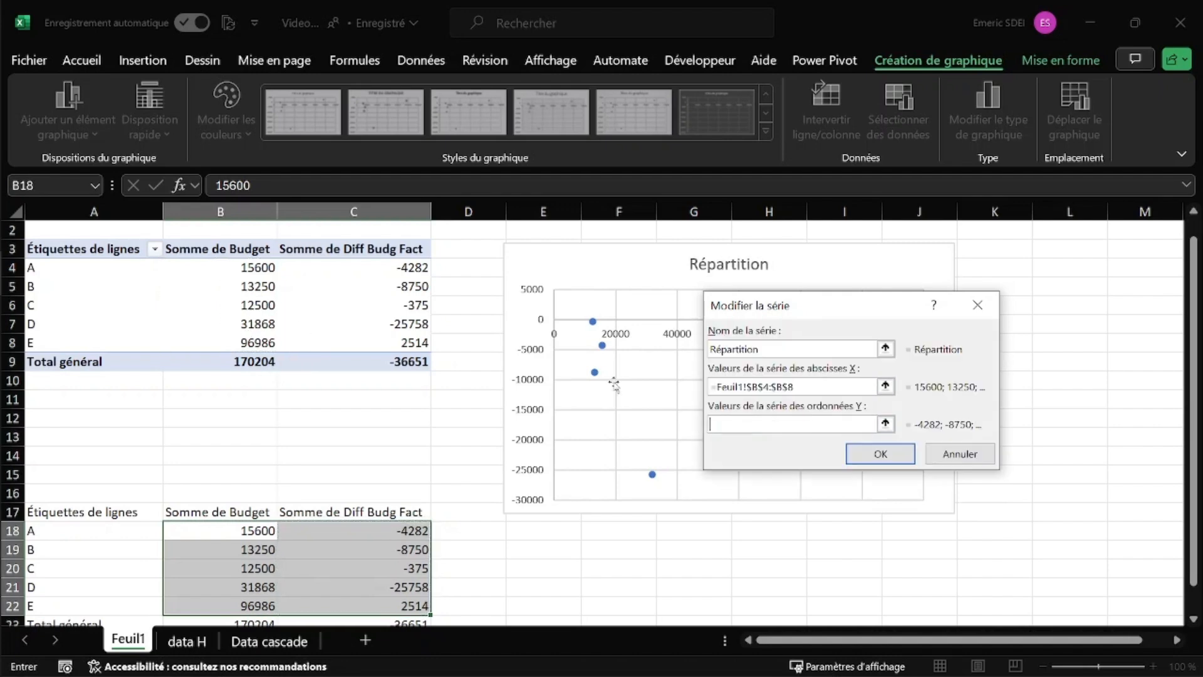
drag(414, 266, 403, 343)
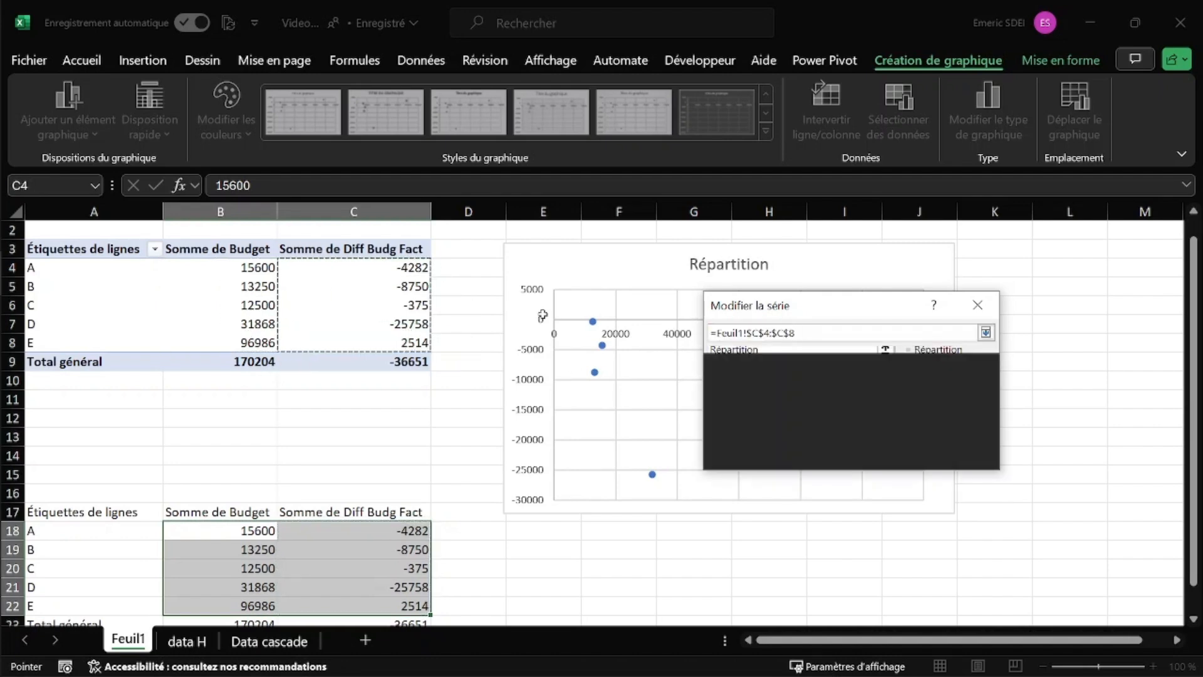
click(896, 455)
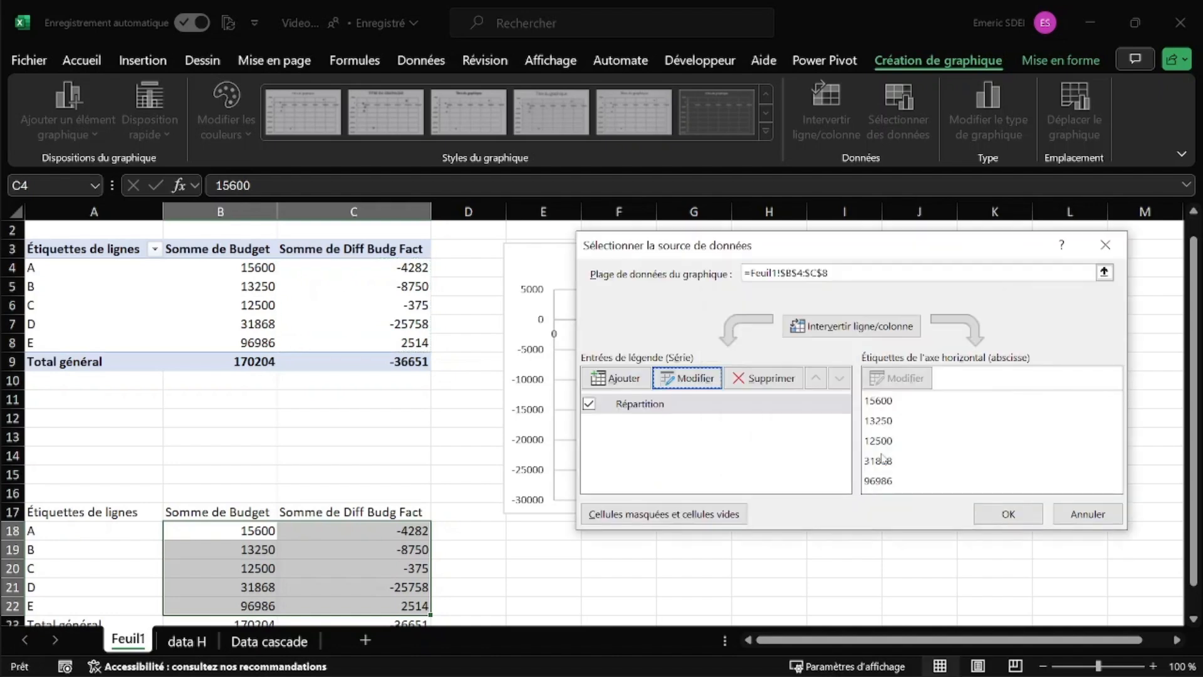
click(1007, 516)
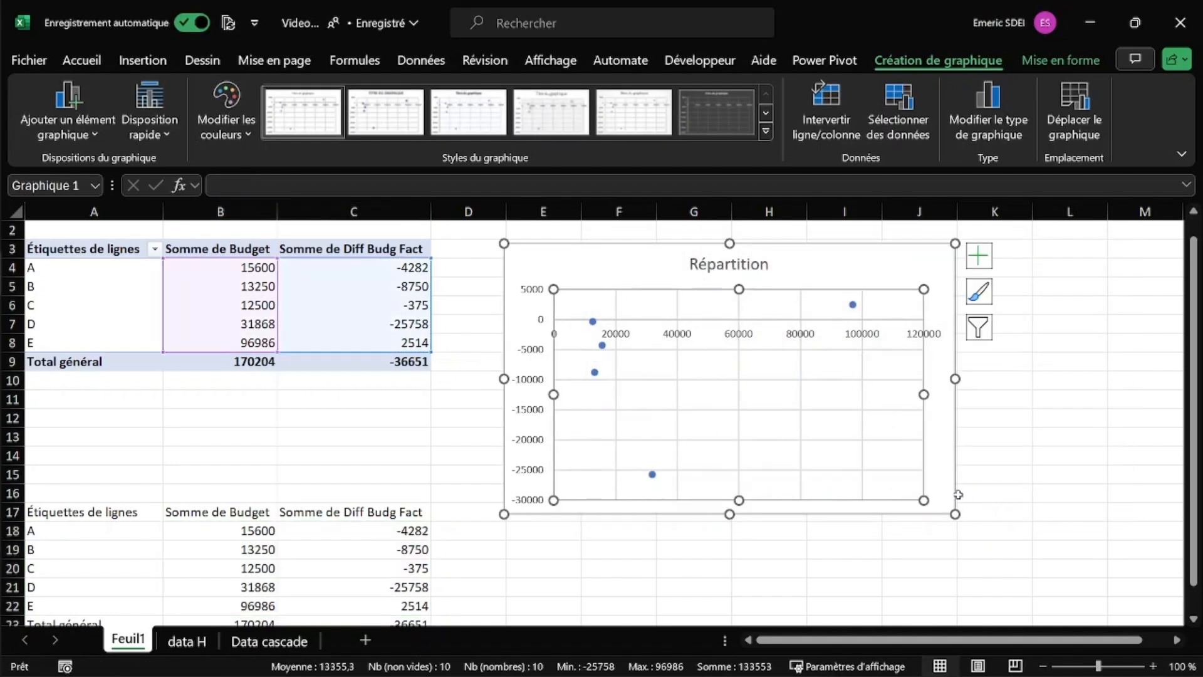
Delete the copied values in A17:C24 and move the Répartition chart right next to the pivot table.
click(296, 492)
drag(97, 512, 367, 597)
key(Delete)
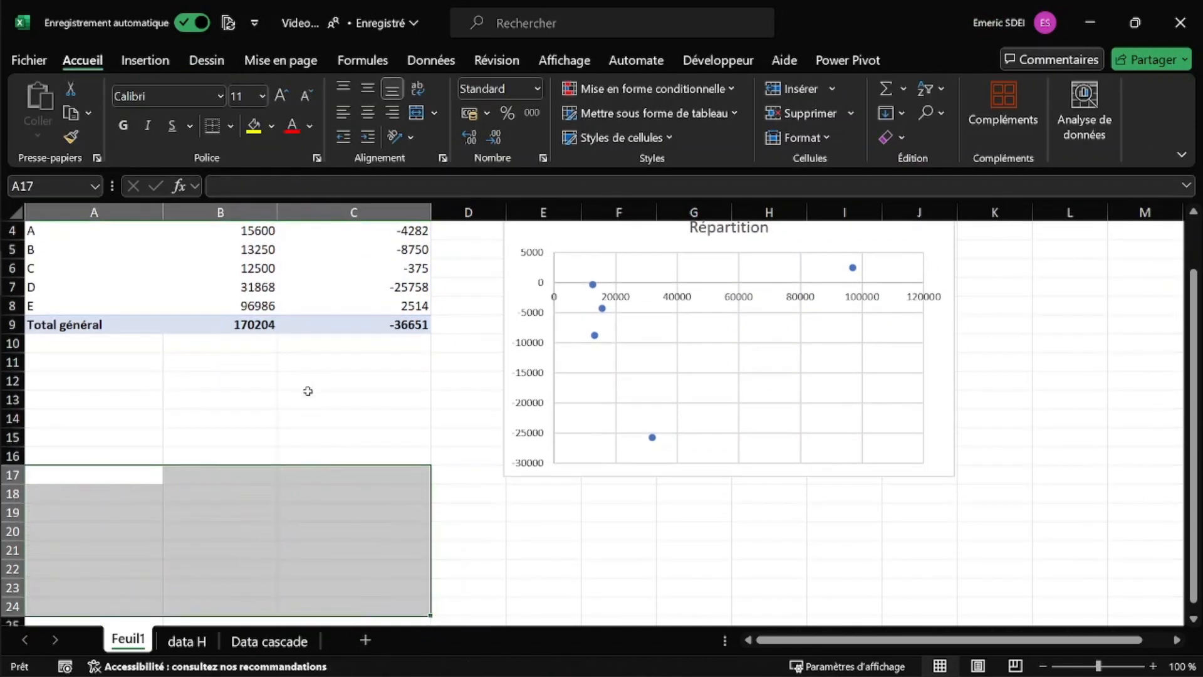
click(308, 389)
scroll(313, 386, up, 1)
click(235, 342)
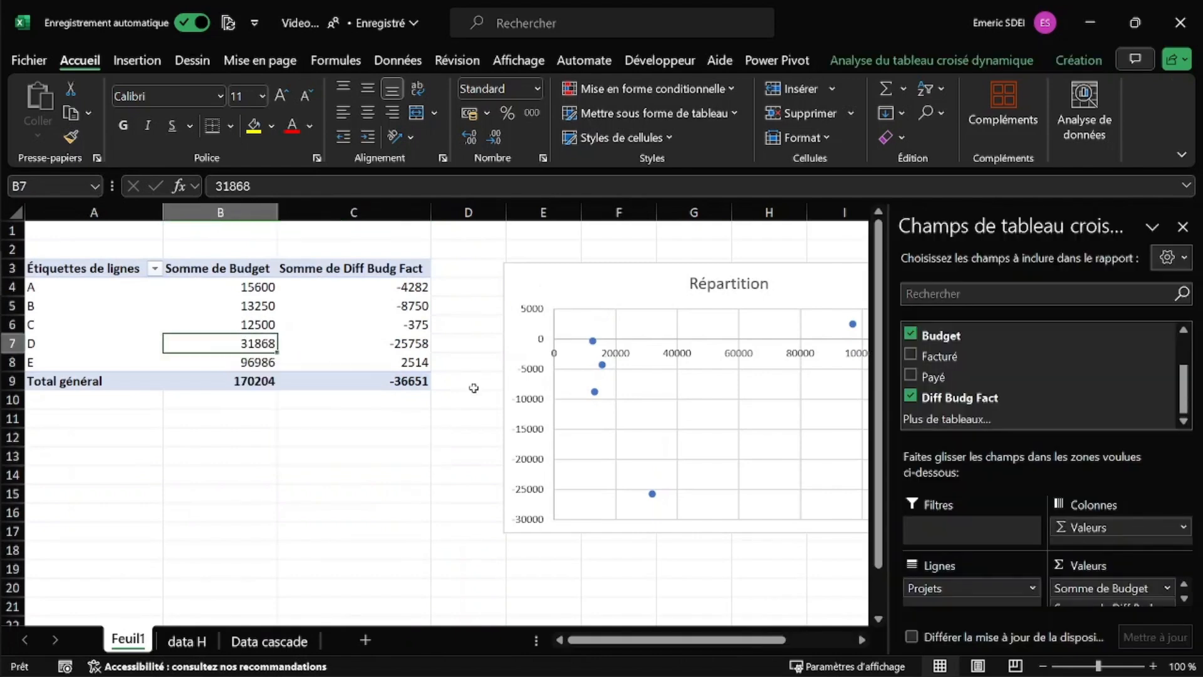
drag(652, 282, 586, 274)
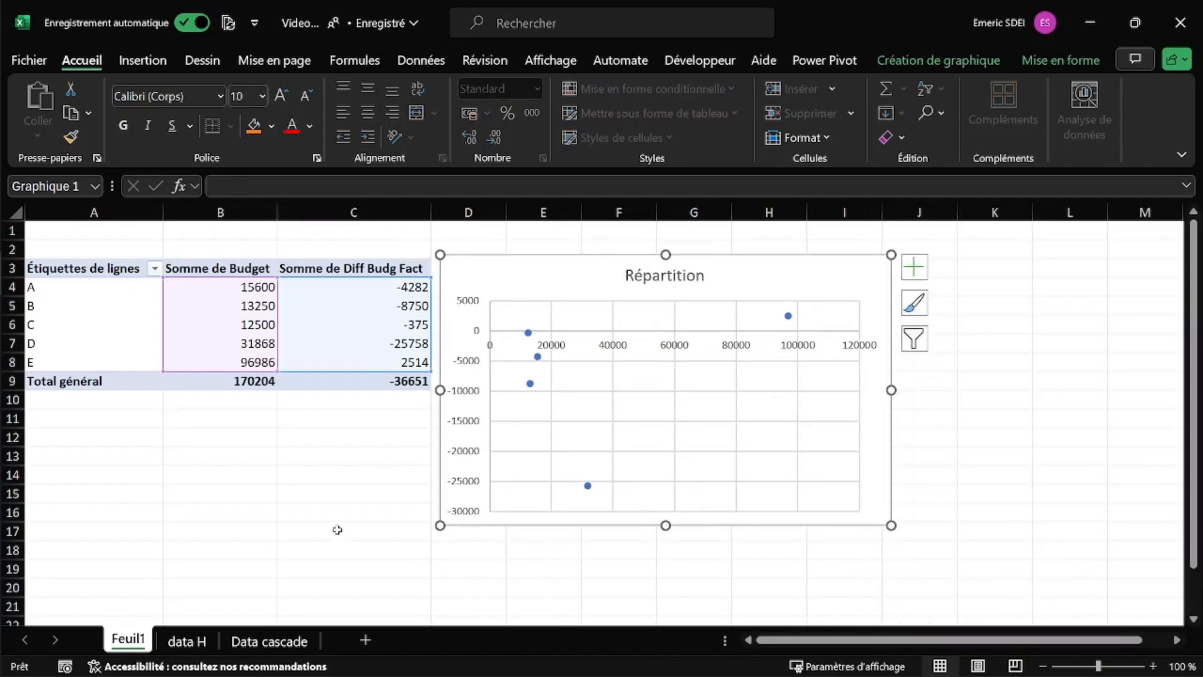
Create another pivot table from Tableau1 on the data H sheet in a new worksheet.
click(188, 639)
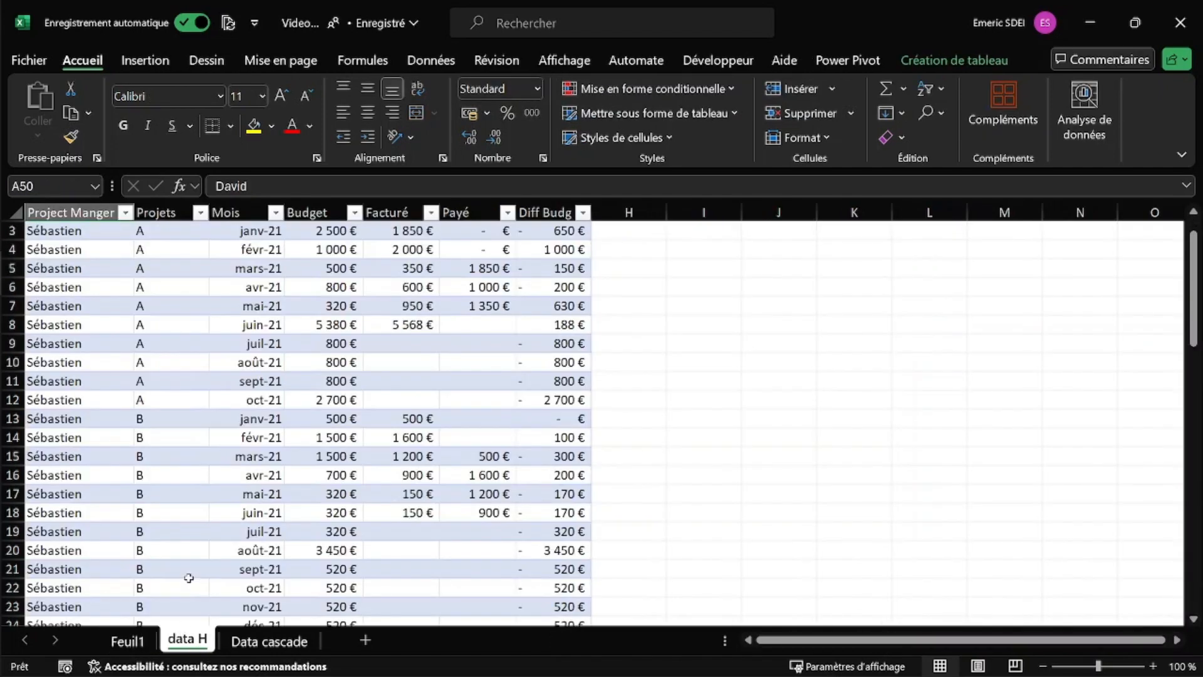
click(231, 347)
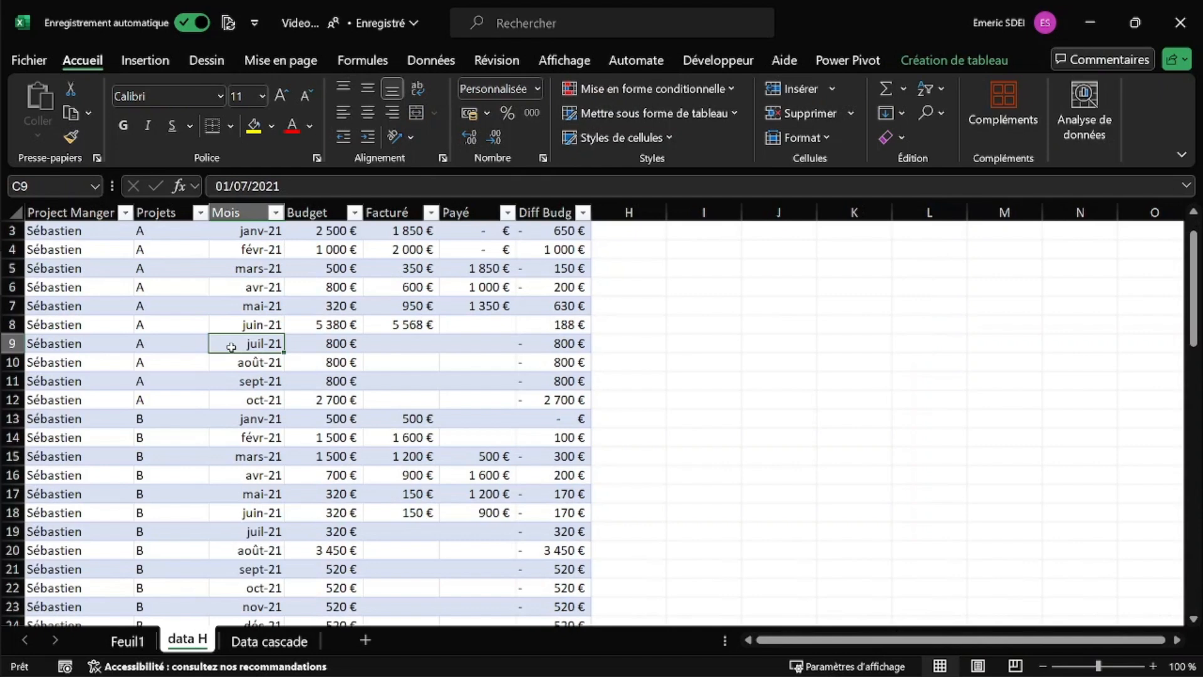
click(141, 63)
click(55, 100)
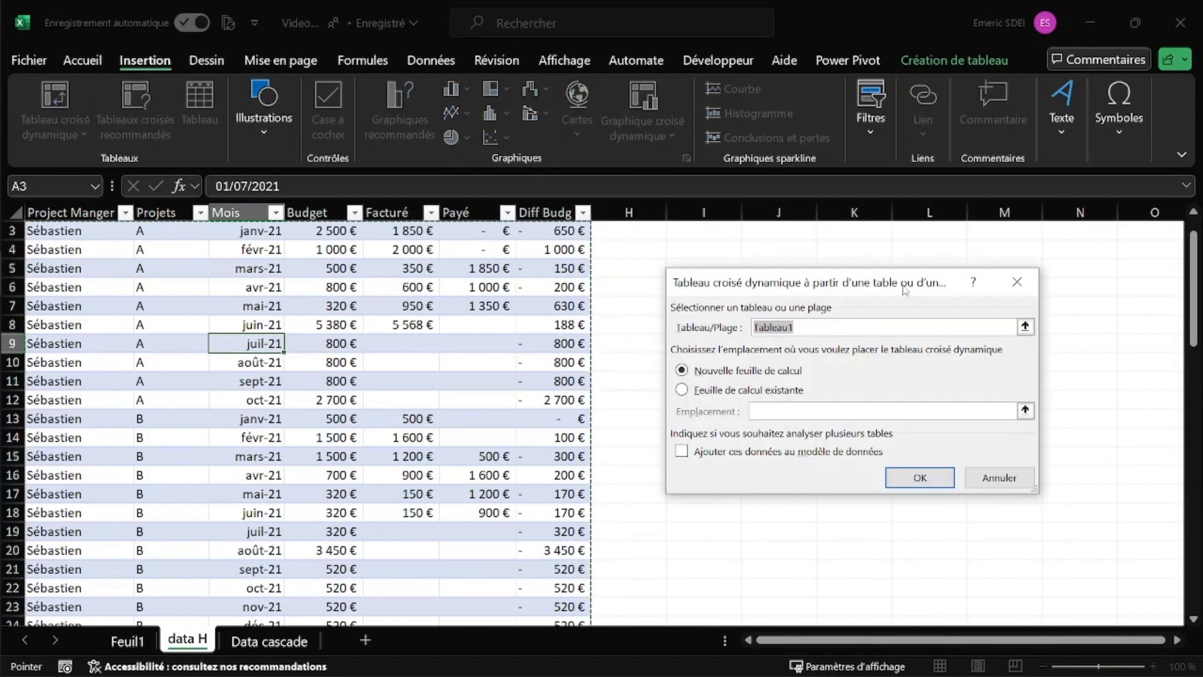
click(938, 487)
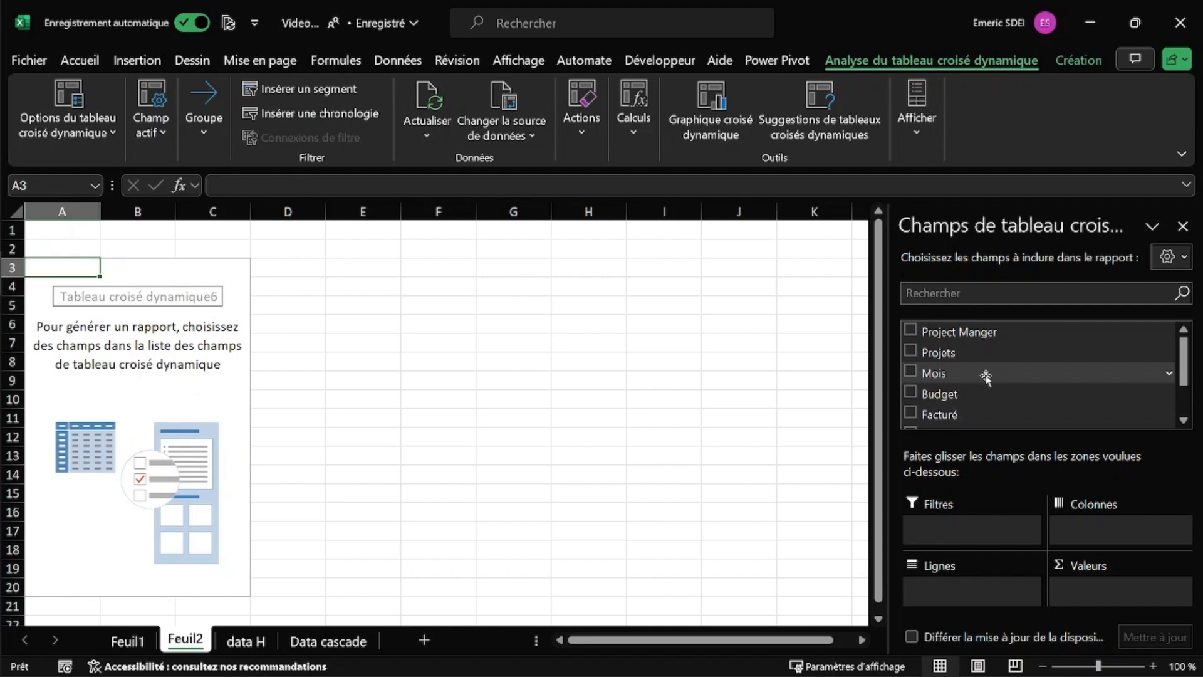
Add Project Manger to the new pivot table's rows.
scroll(968, 405, down, 2)
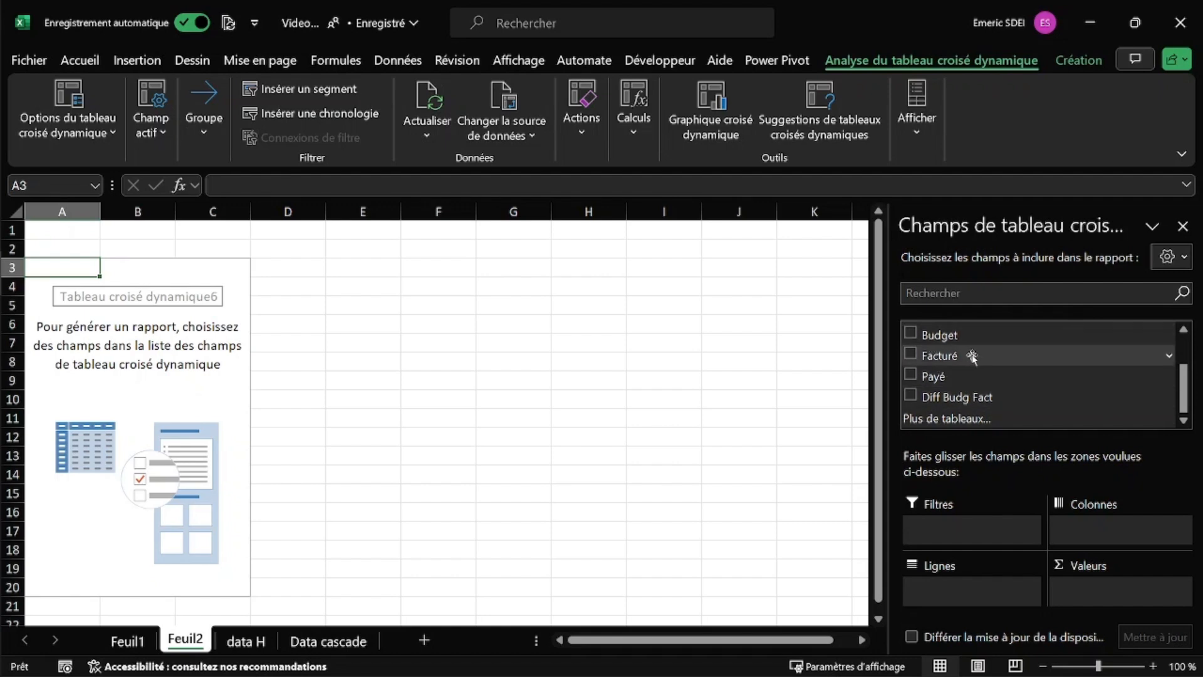
scroll(978, 376, up, 3)
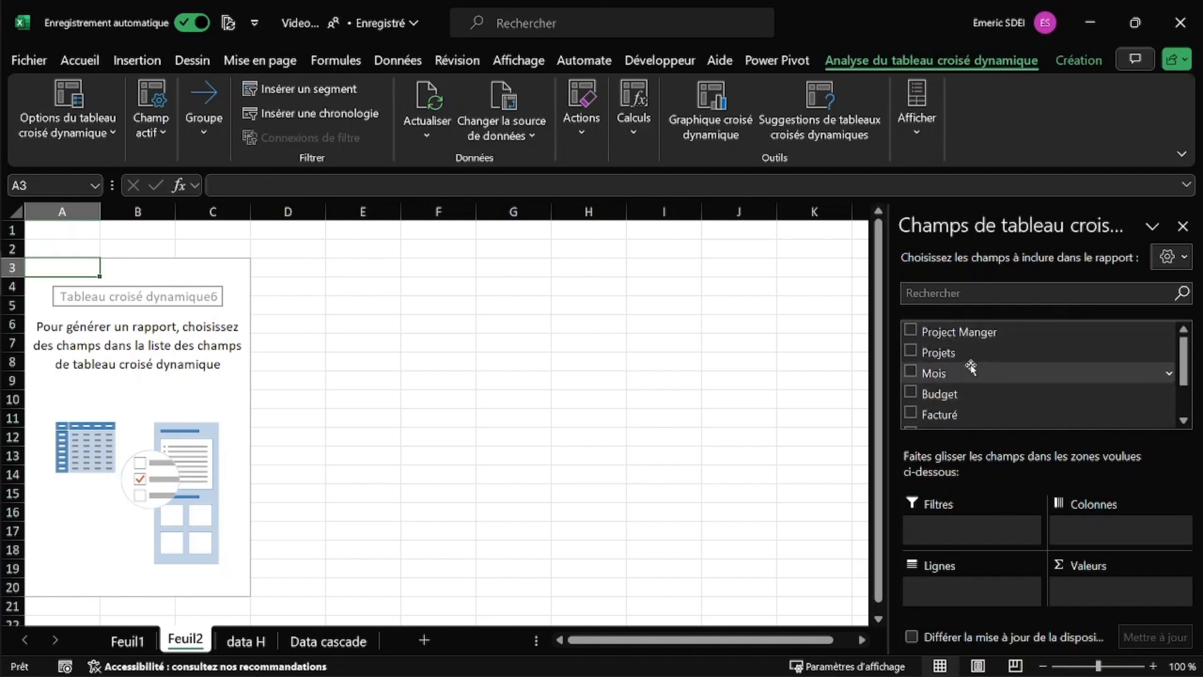
drag(951, 332, 1003, 599)
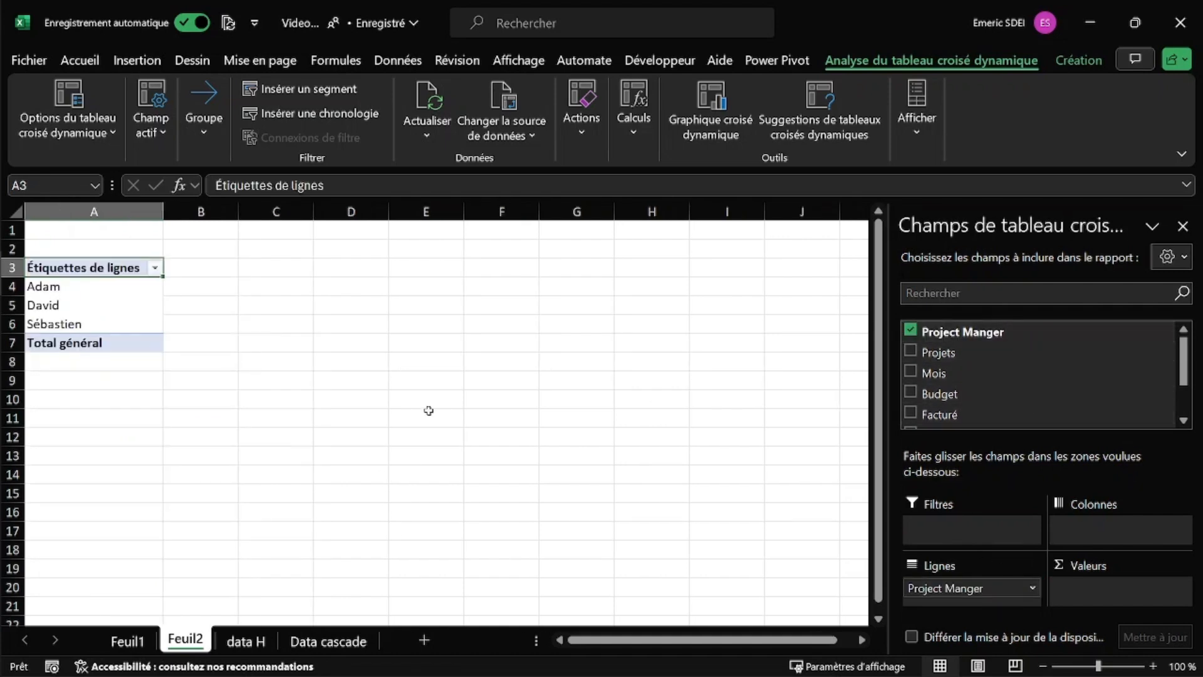
Examine the pivot table layout and treemap on the other workbook's Hierarchique sheet, and return to the new pivot table.
key(alt+Tab)
key(alt+Tab)
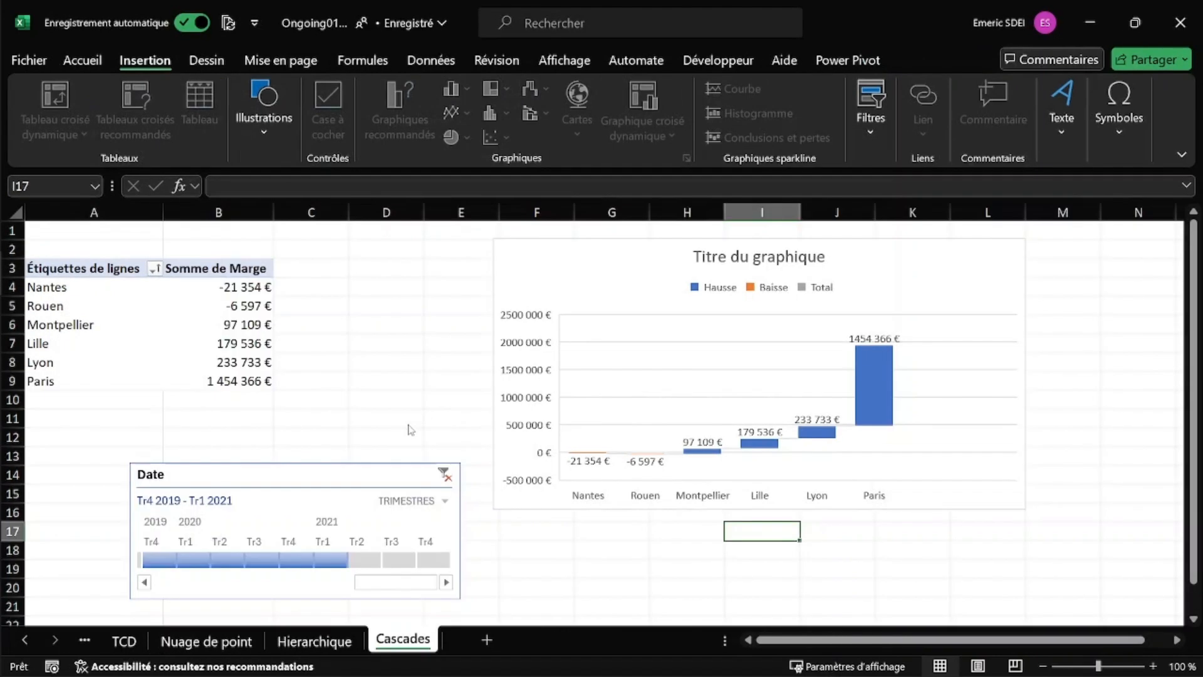
click(296, 642)
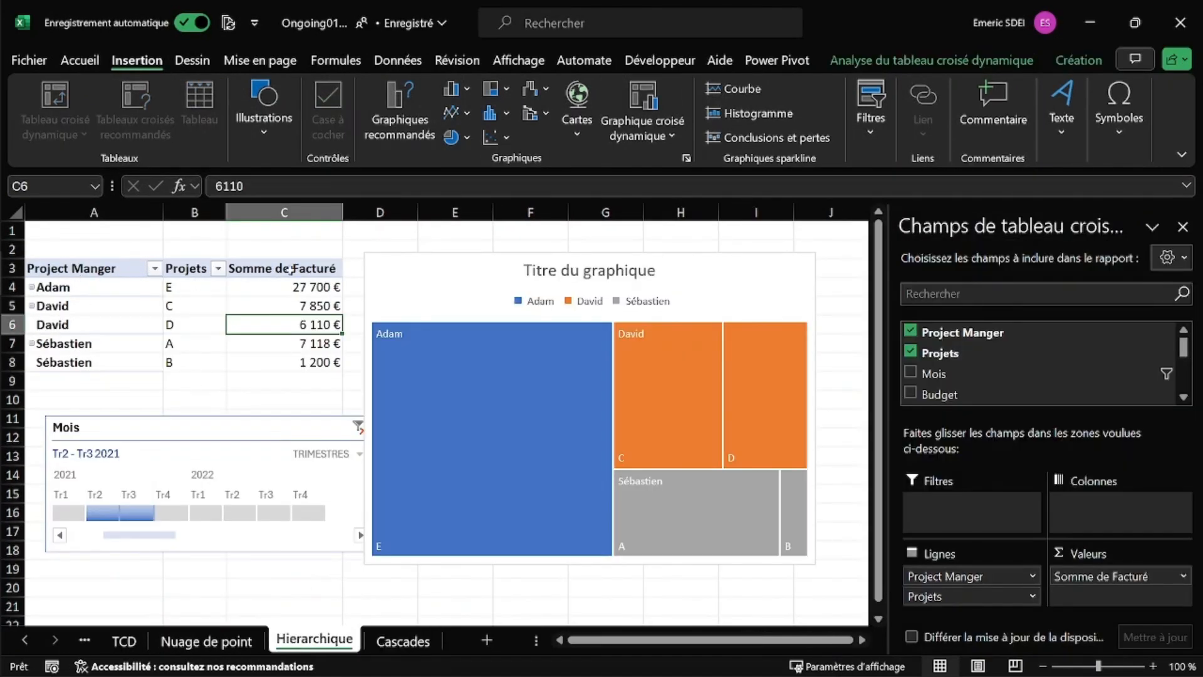
key(alt+Tab)
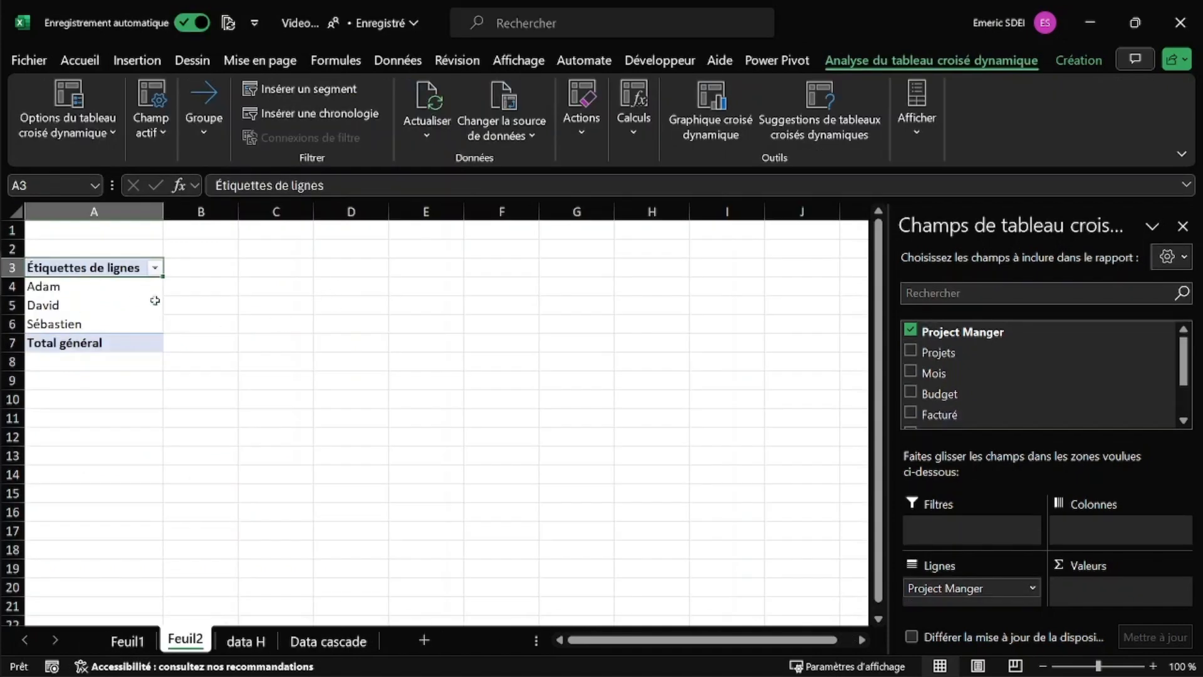
Add Projets below Project Manger in the pivot table's rows and sum Facturé as its value.
drag(934, 352, 1003, 621)
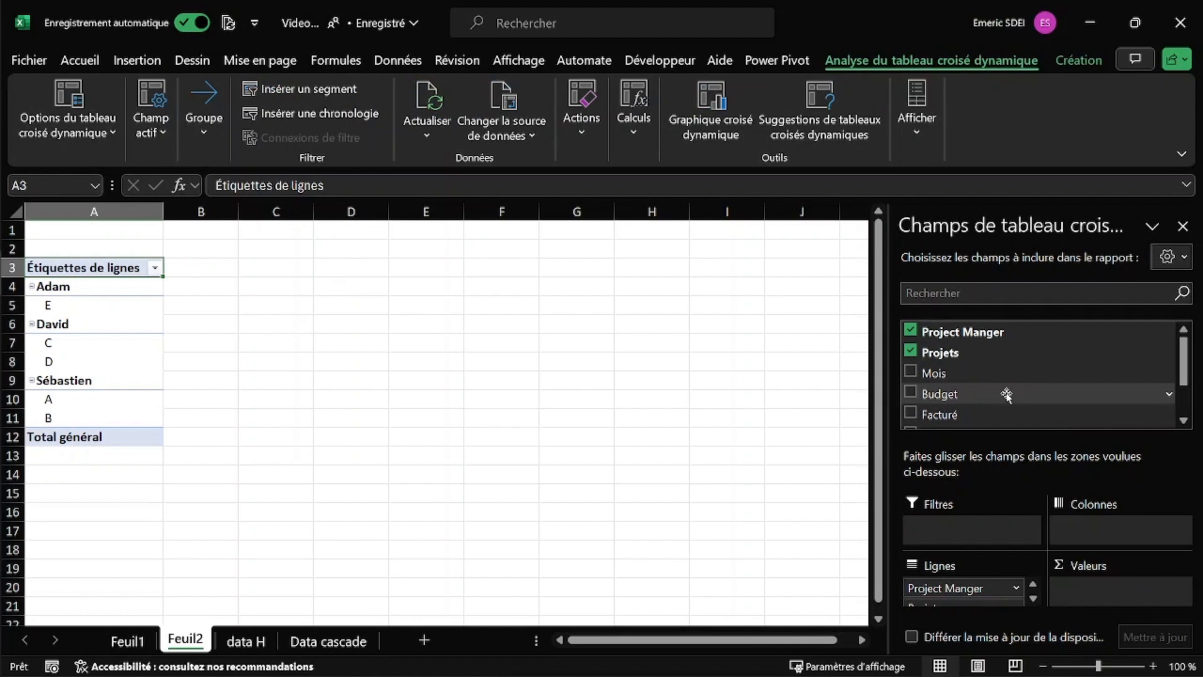
scroll(1006, 395, down, 1)
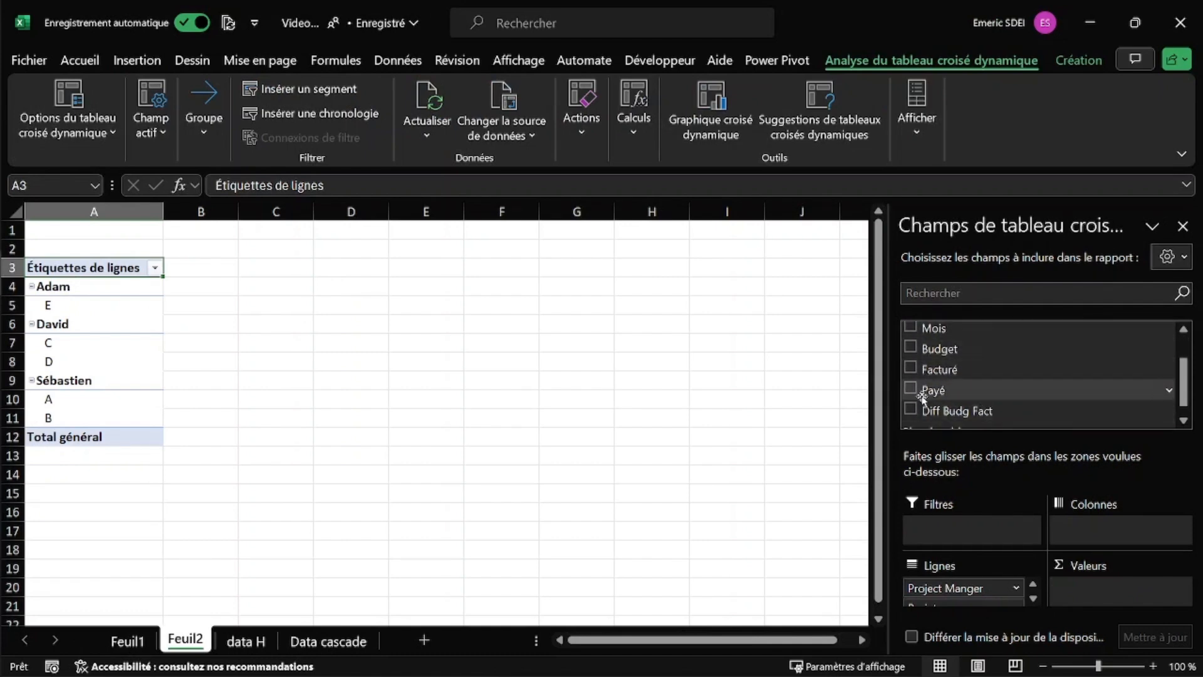
drag(959, 370, 1132, 593)
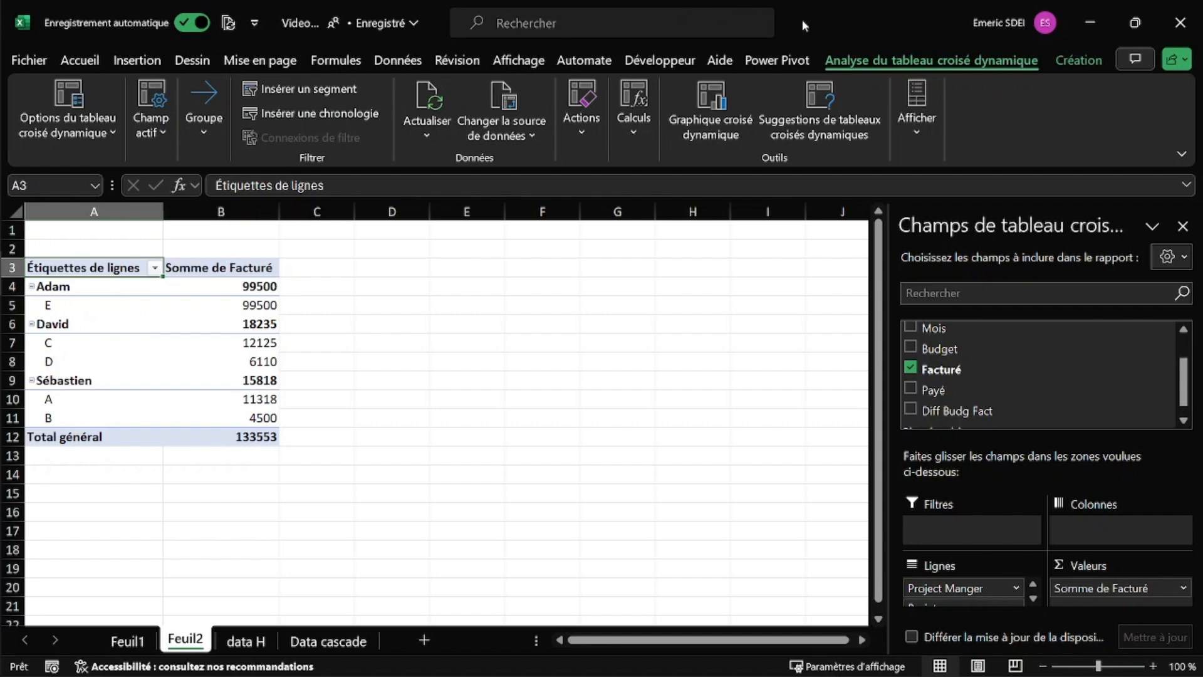
Show the pivot table in tabular form and repeat all item labels.
click(1070, 60)
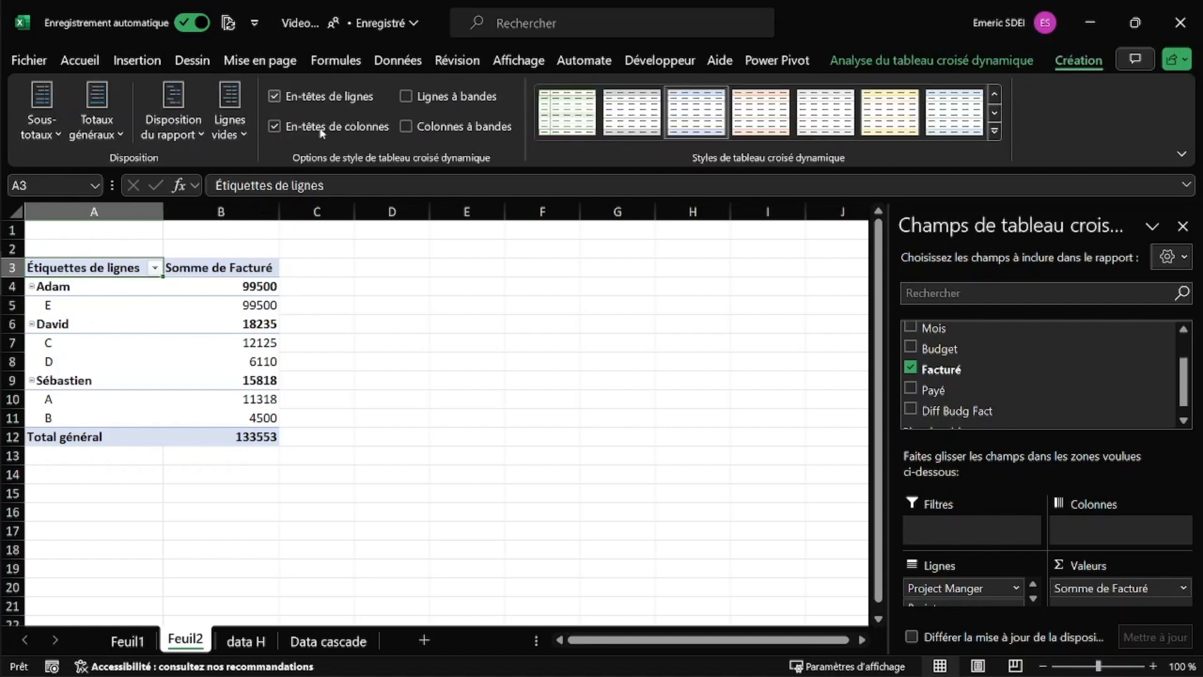
click(187, 134)
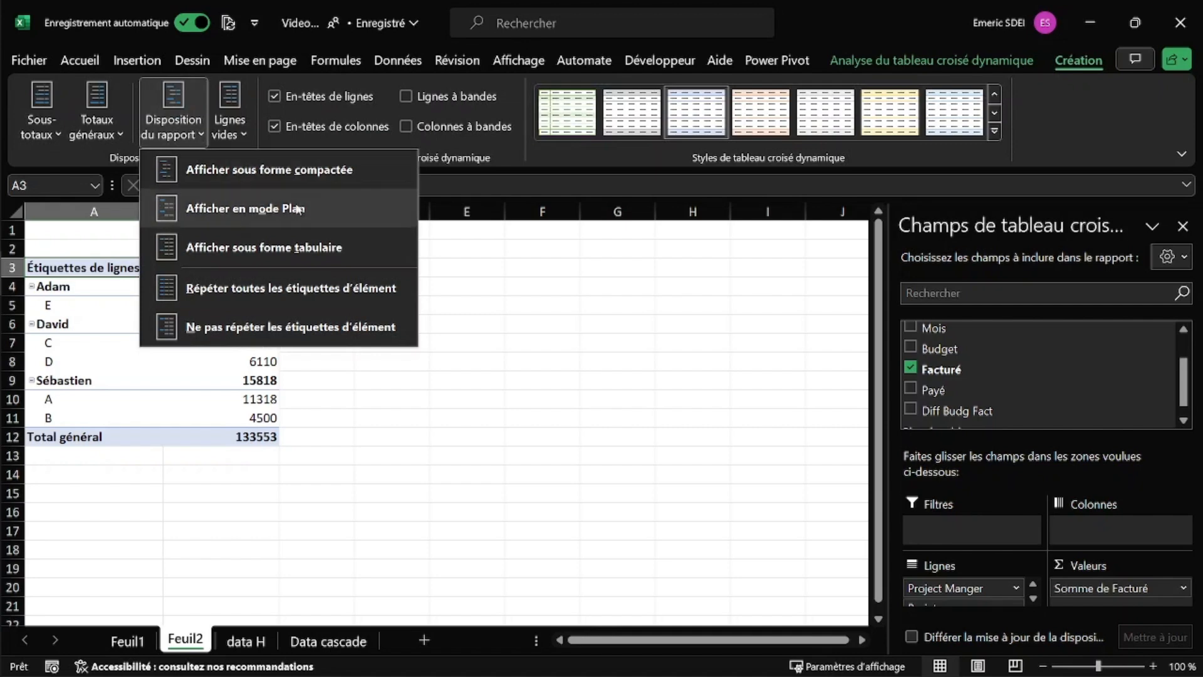
click(276, 251)
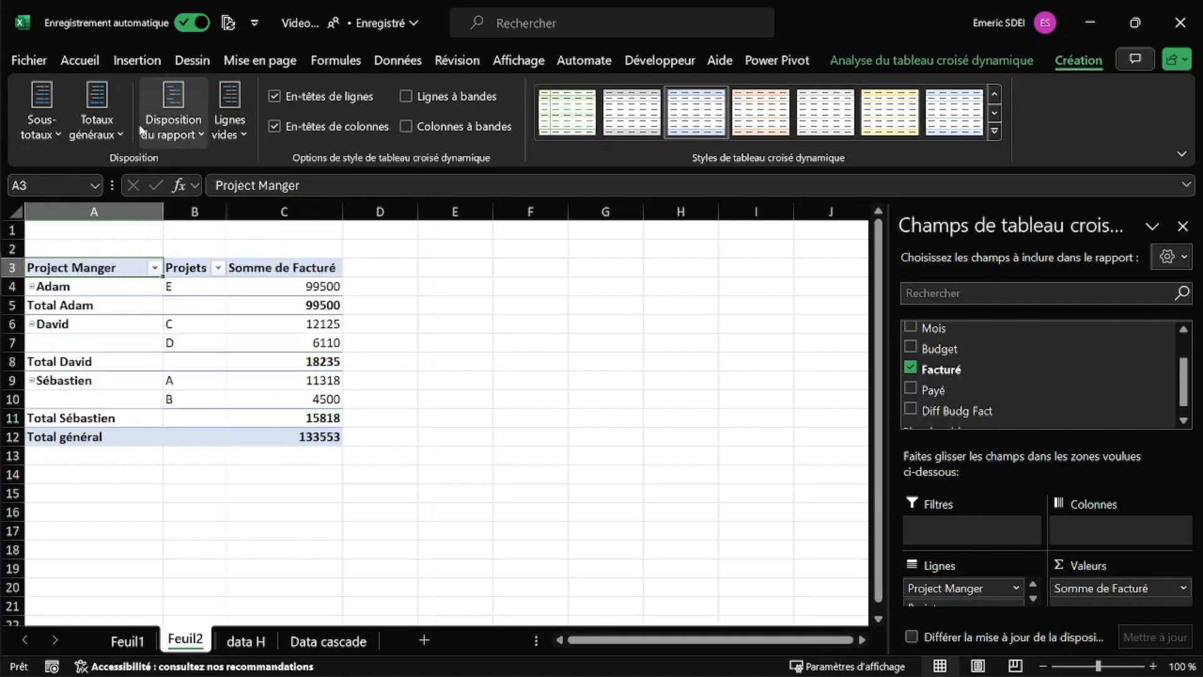
click(178, 133)
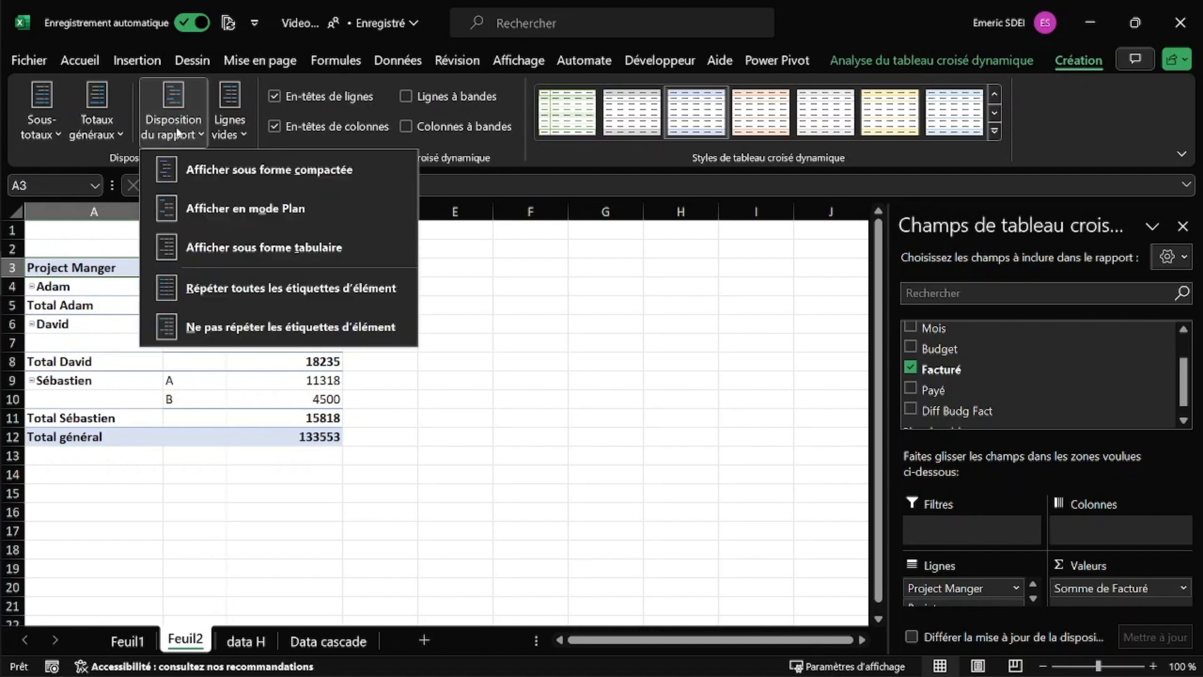
click(254, 290)
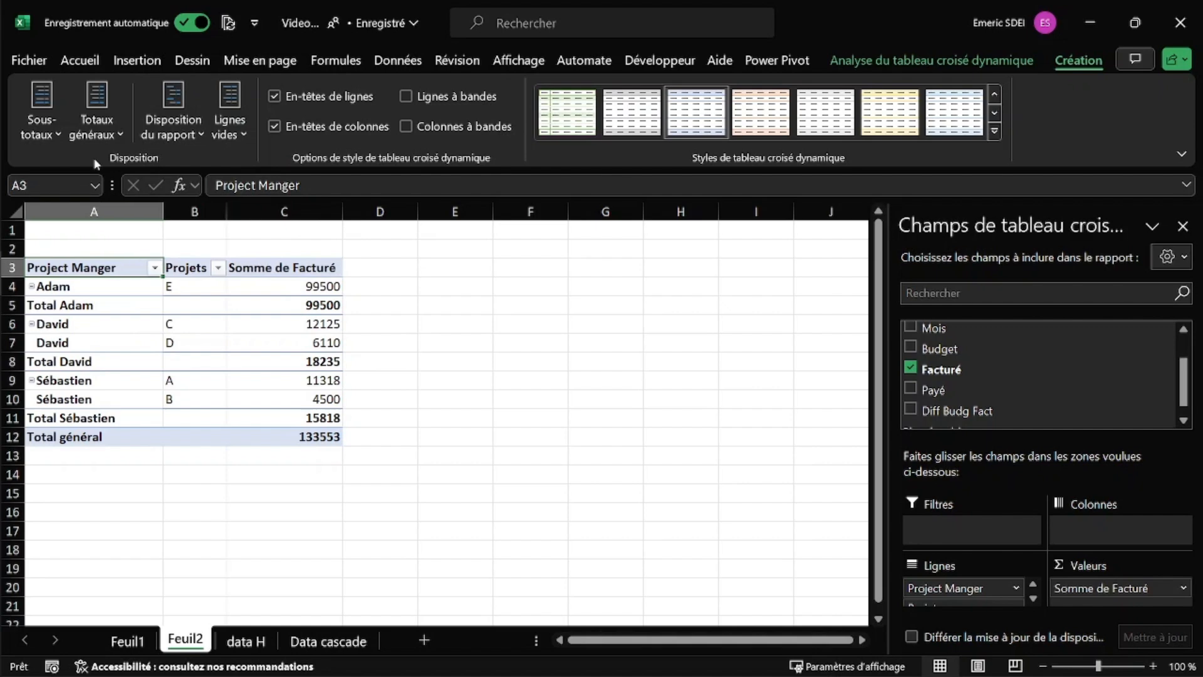
Hide the pivot table's subtotals and turn off its grand totals for rows and columns.
click(44, 132)
click(75, 169)
click(94, 144)
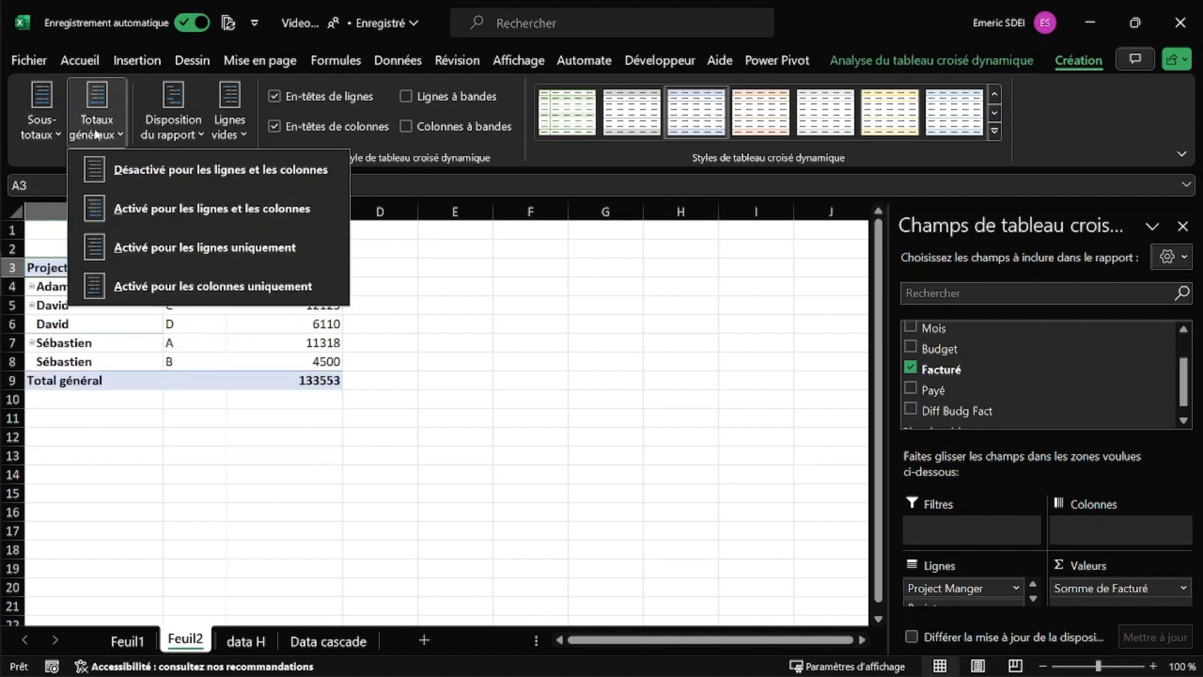
click(142, 168)
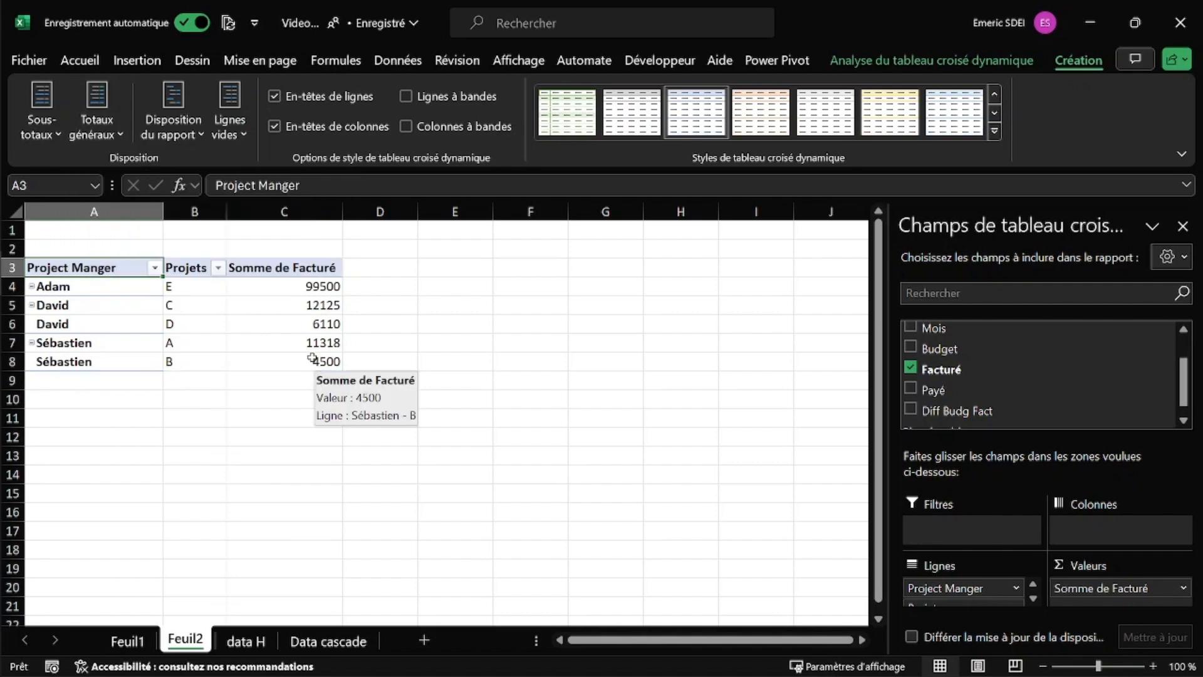
Format the pivot table's Somme de Facturé values as Monétaire with the € symbol and 0 decimals.
click(283, 289)
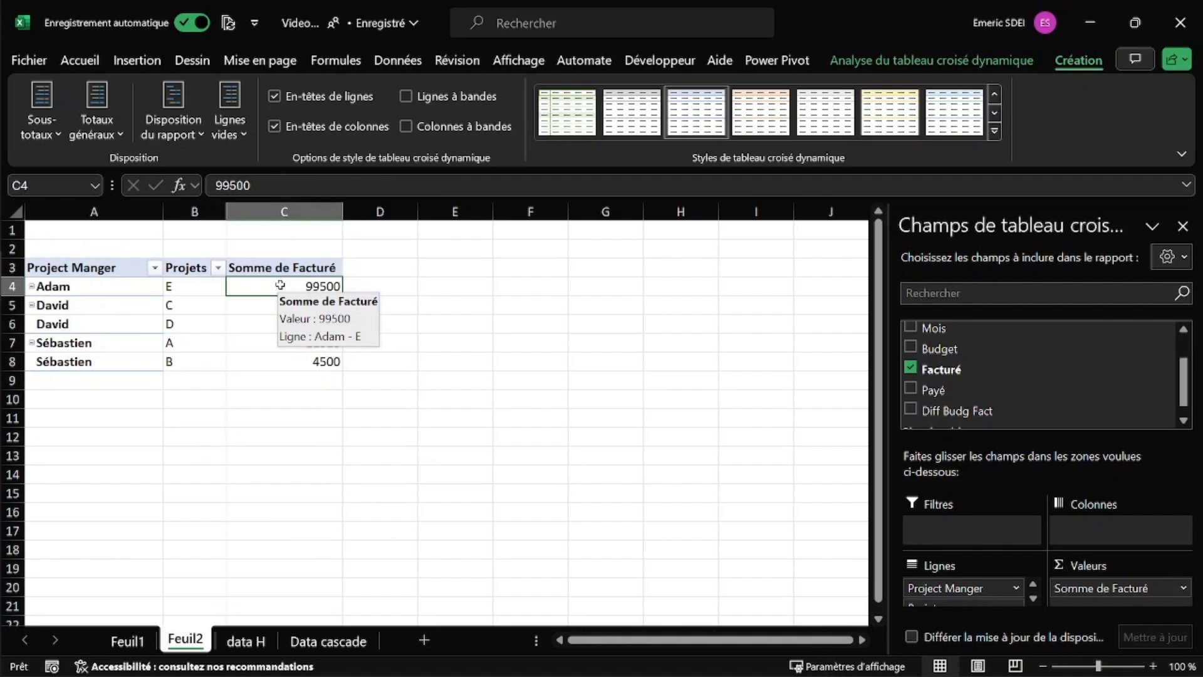
right_click(281, 287)
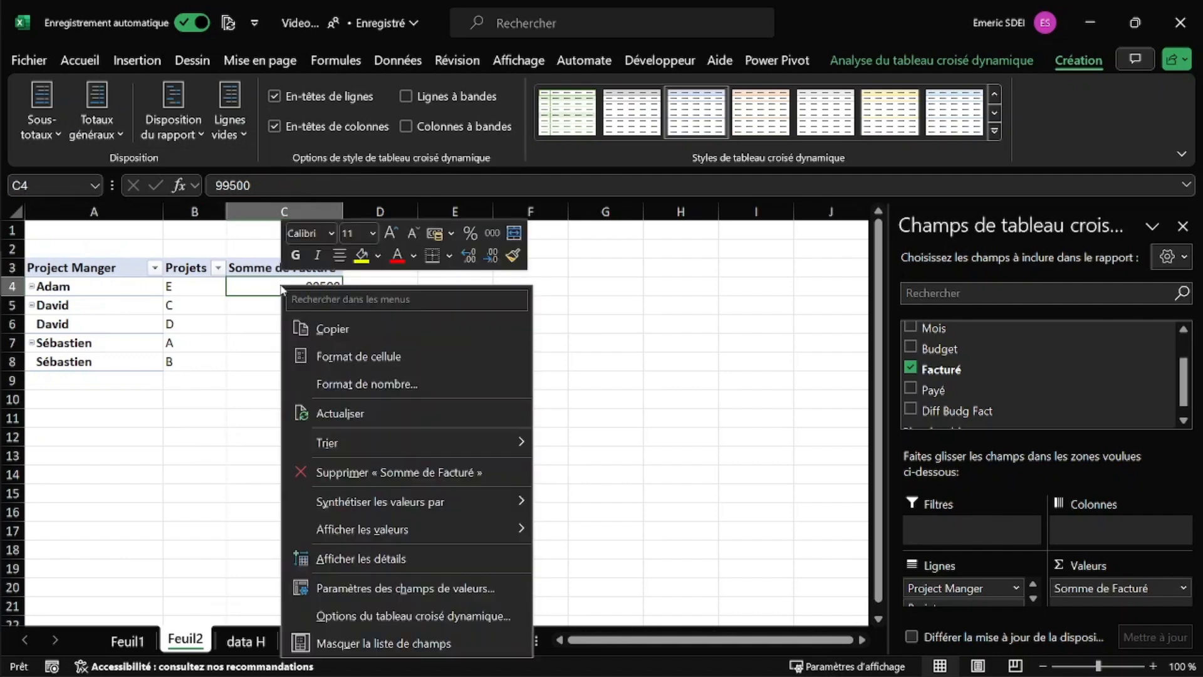
click(376, 384)
click(344, 328)
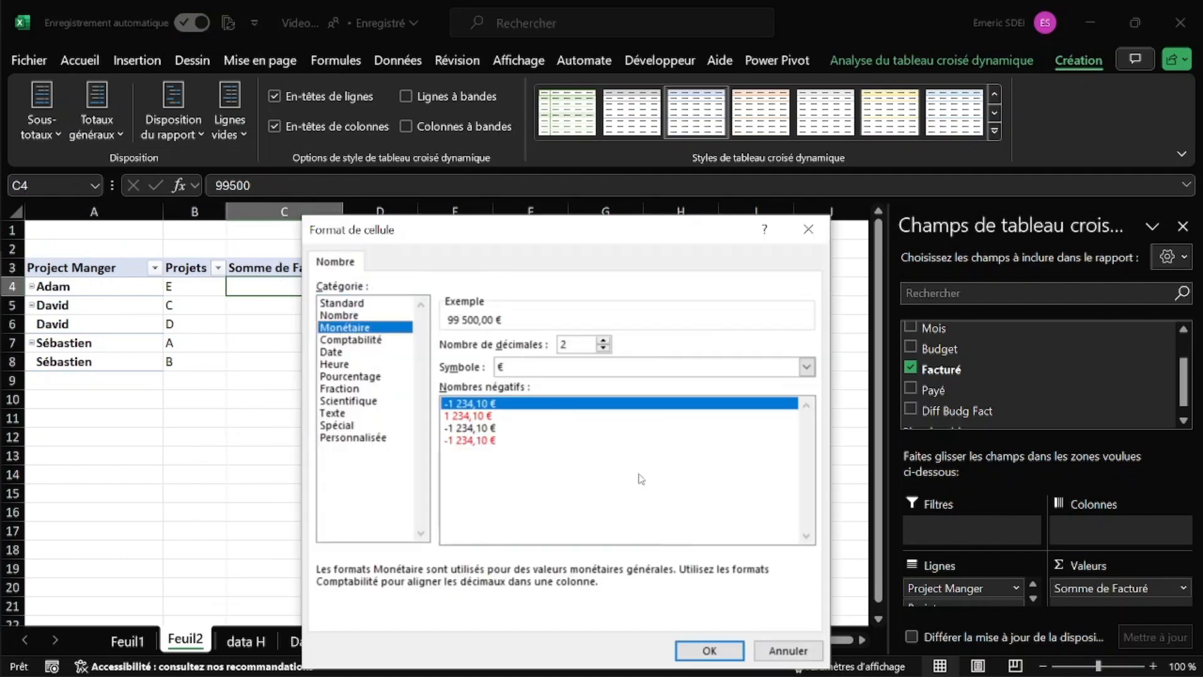
click(604, 349)
click(605, 349)
click(710, 651)
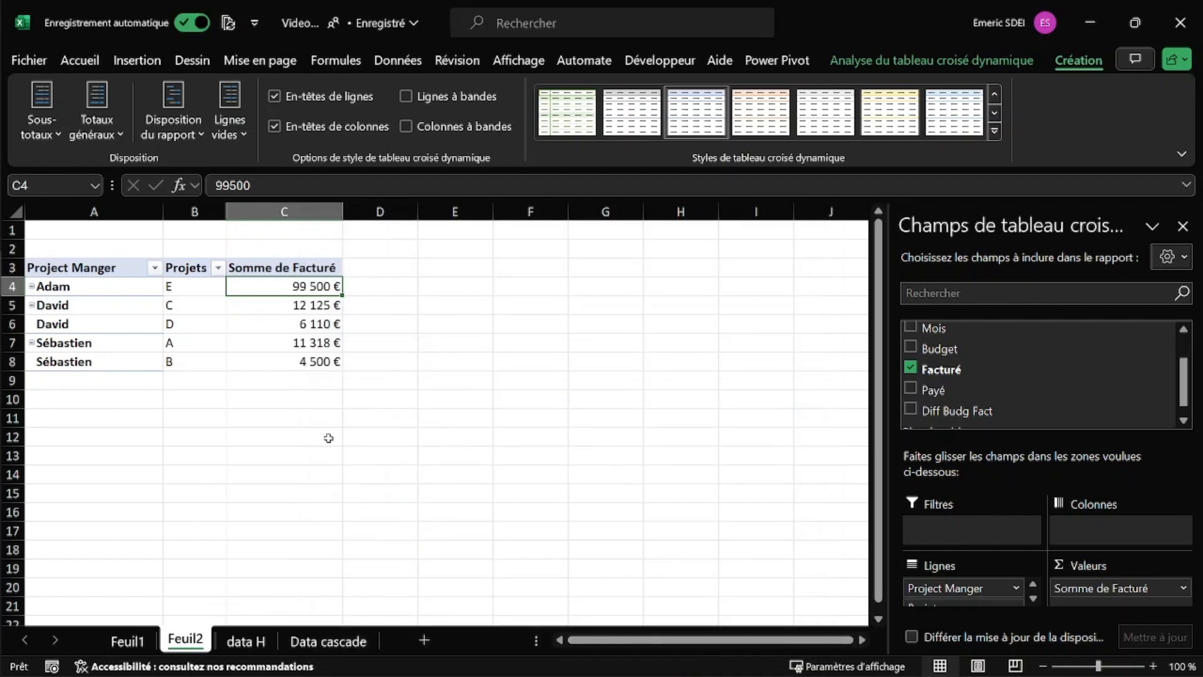
Copy the whole pivot table, headers included, as values only to the cells starting at A18.
drag(72, 267, 288, 361)
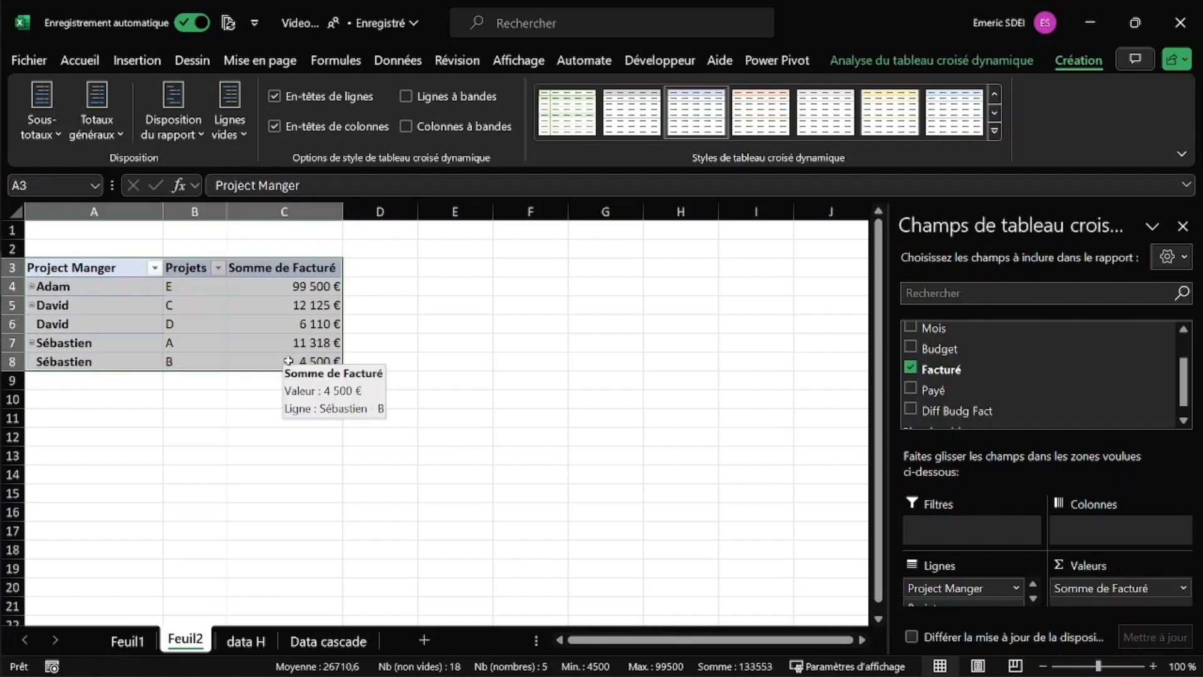
drag(176, 257, 188, 559)
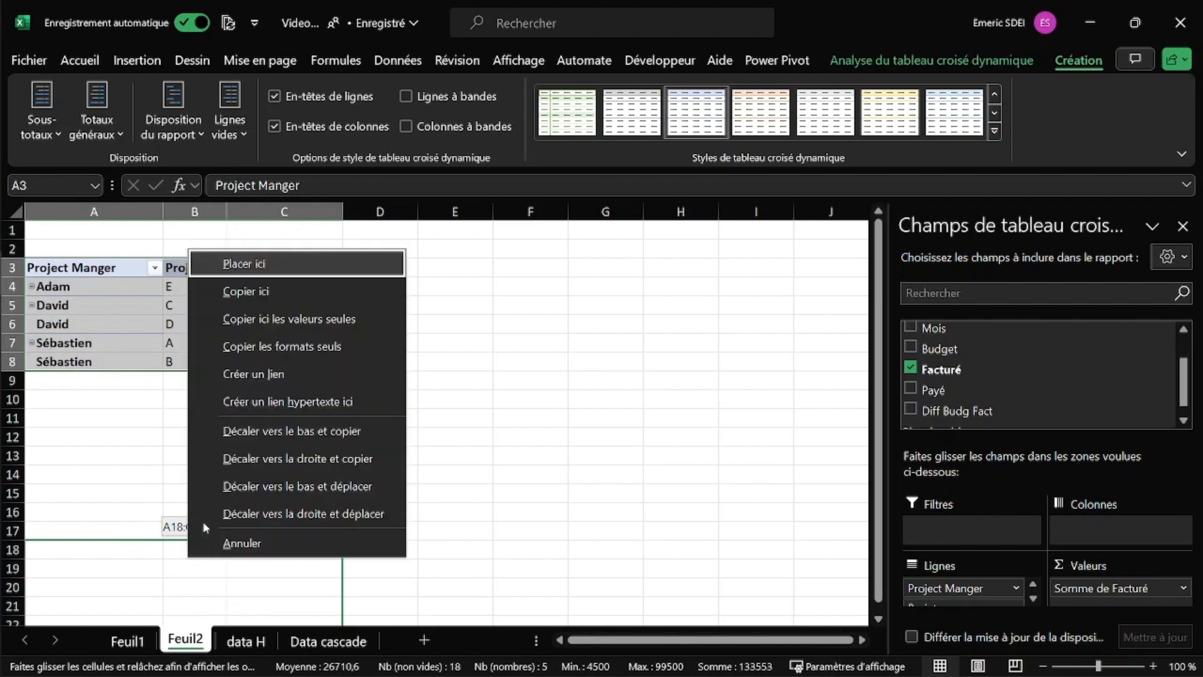
click(303, 318)
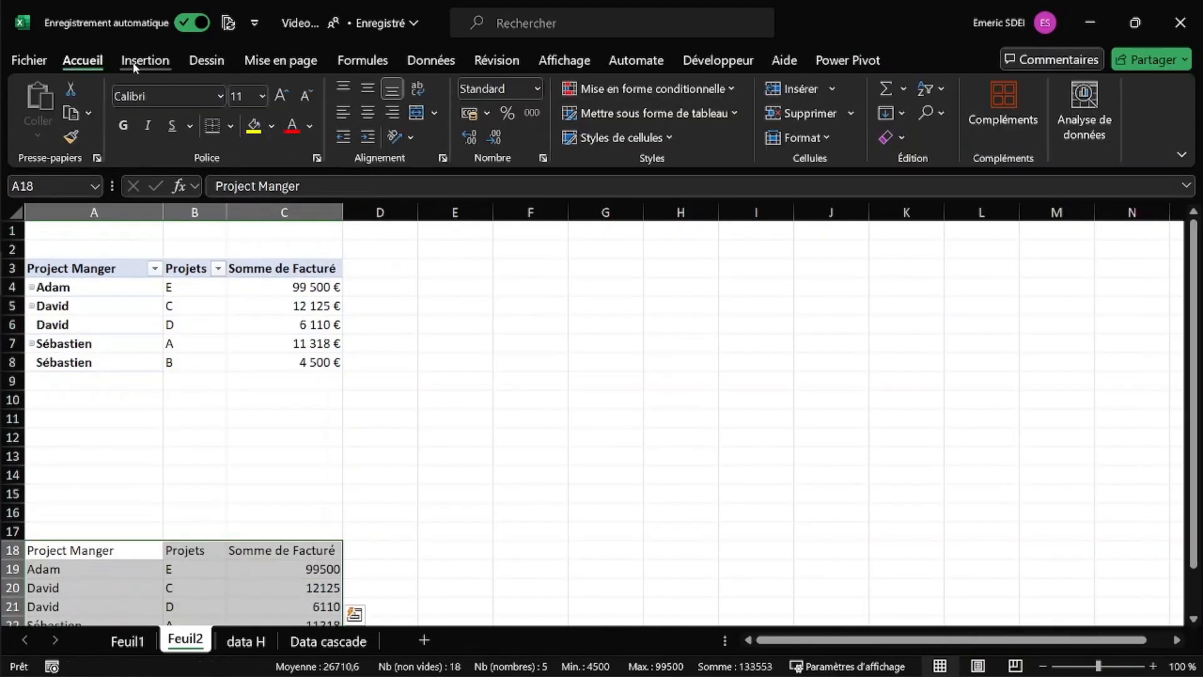
Insert a treemap chart from the copied values in A18:C23.
click(133, 62)
click(505, 93)
click(505, 237)
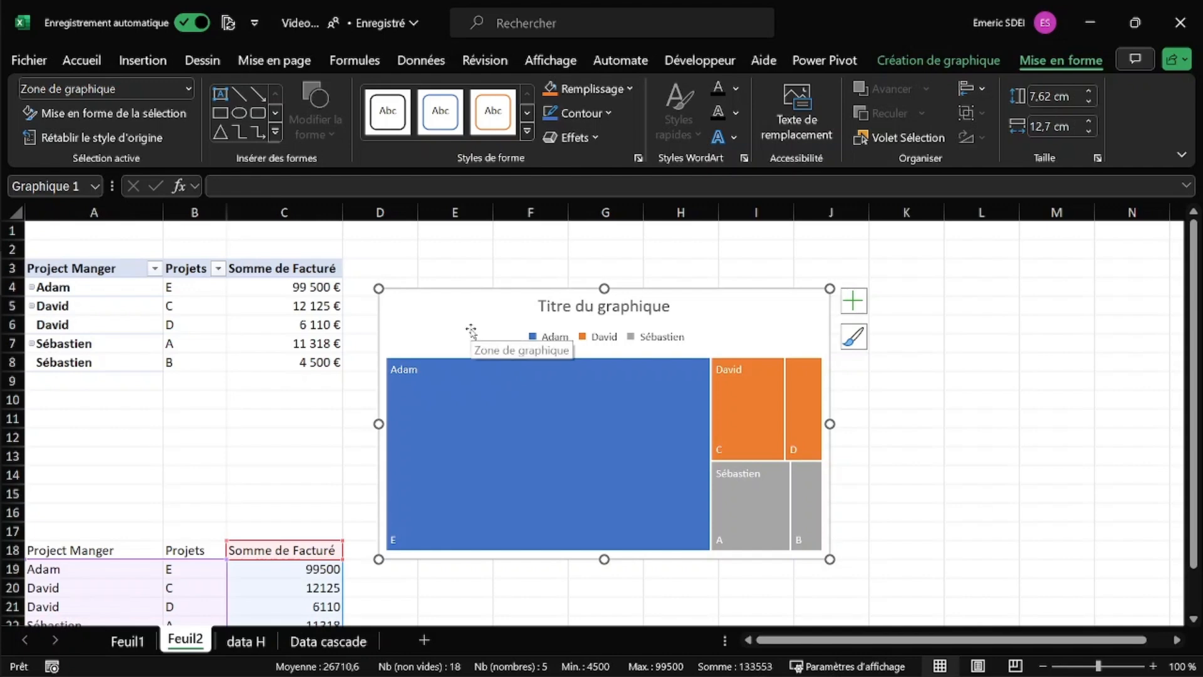
scroll(504, 335, down, 1)
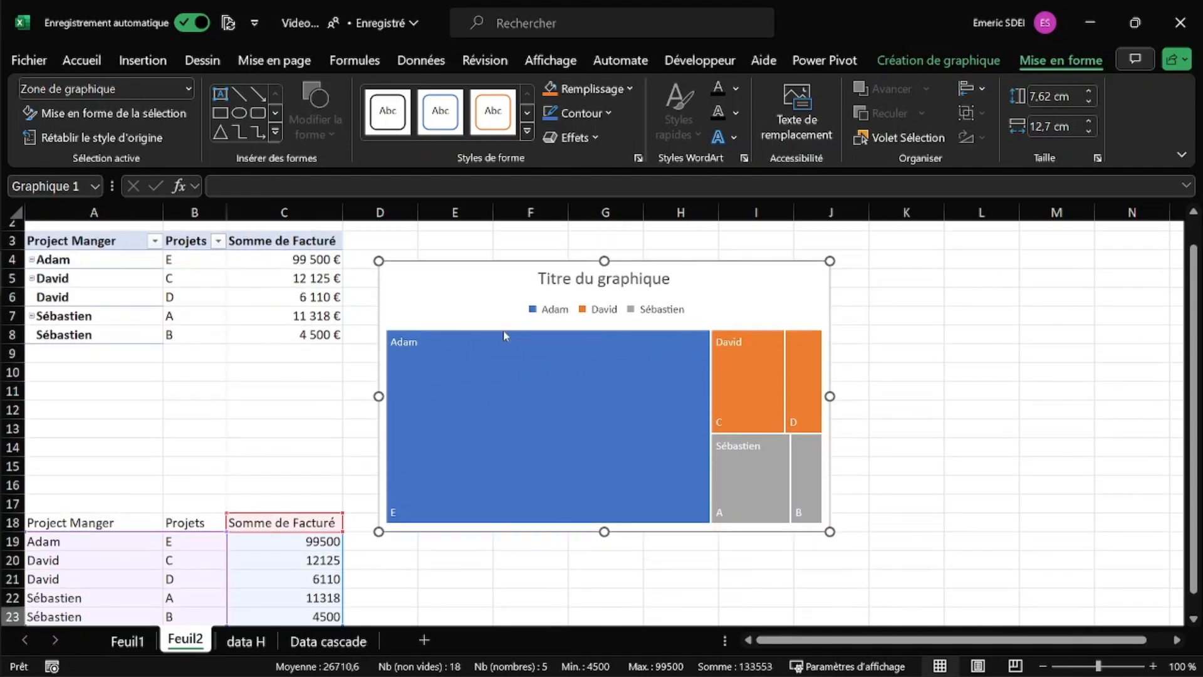
scroll(503, 331, up, 1)
In the treemap's data source, link the Somme de Facturé series name to the pivot table header in C3.
right_click(485, 372)
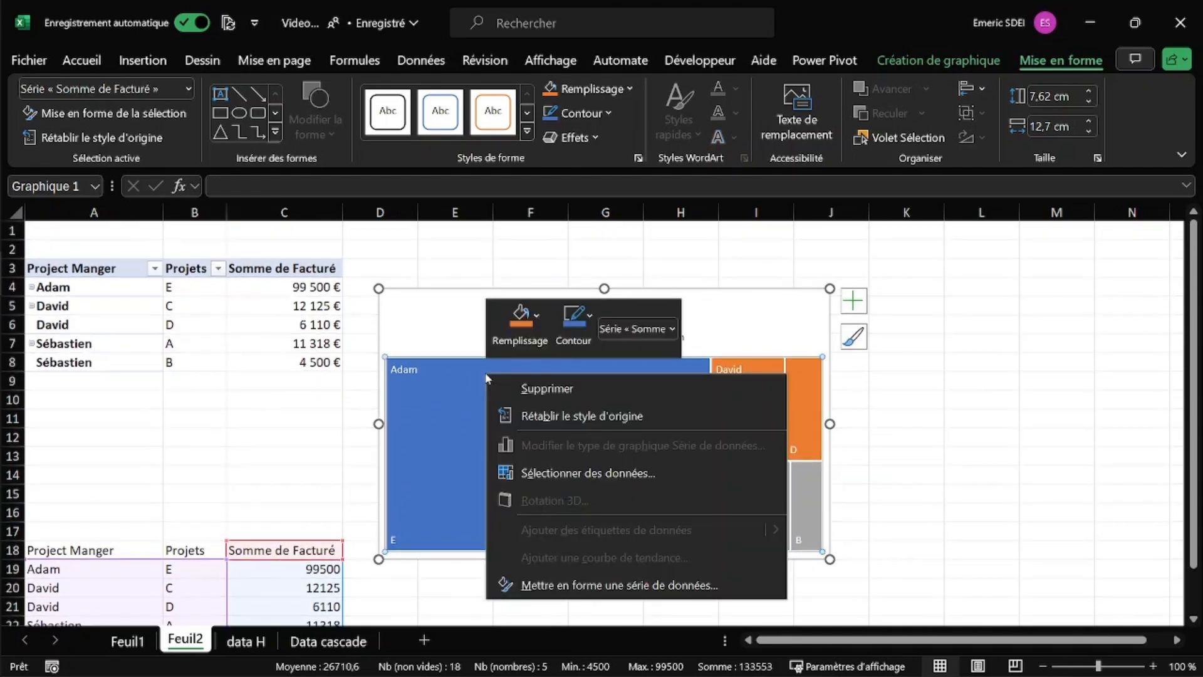
click(589, 473)
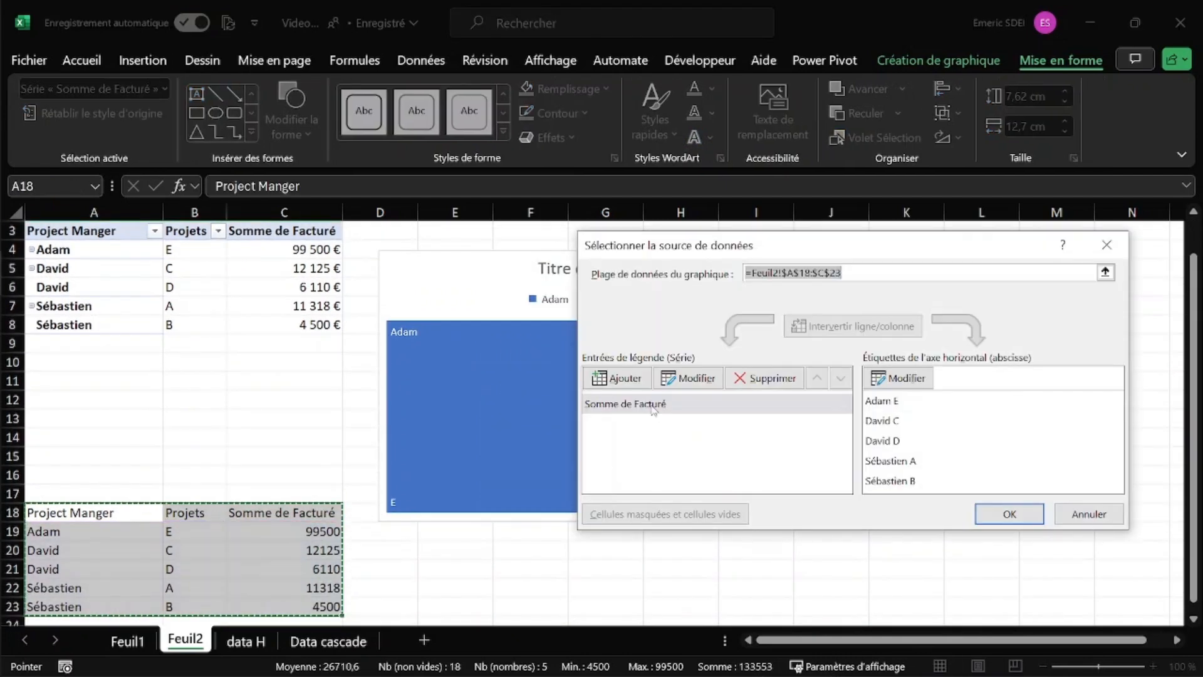
click(649, 405)
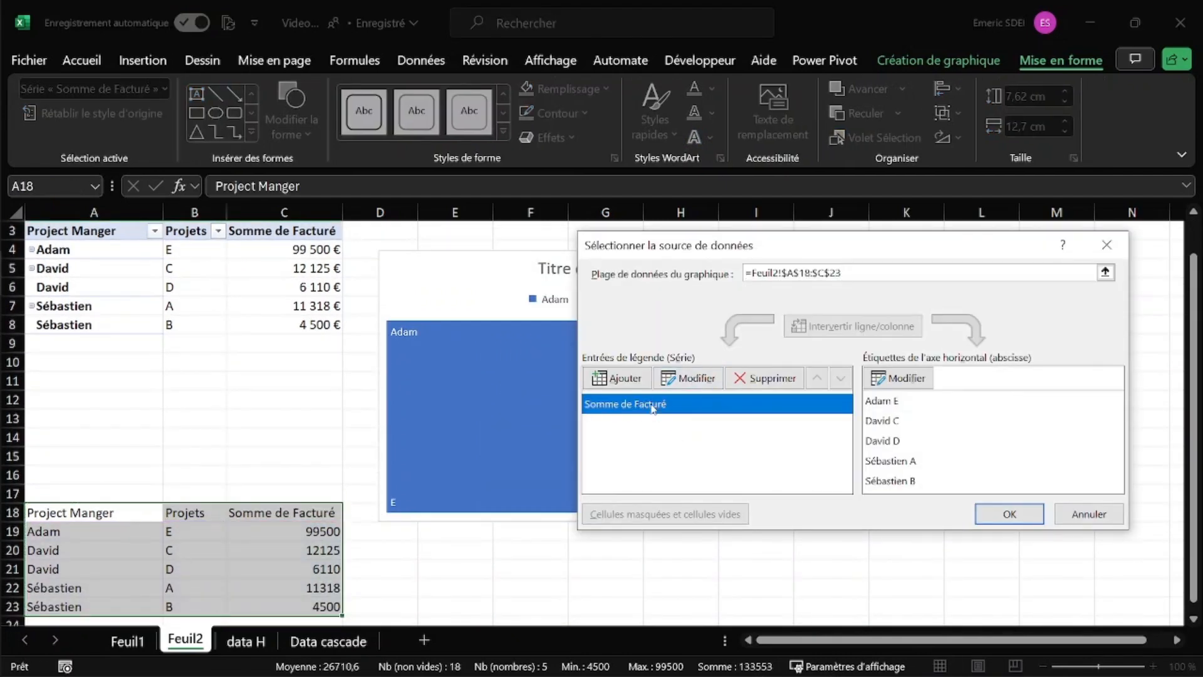
click(688, 378)
scroll(413, 351, up, 1)
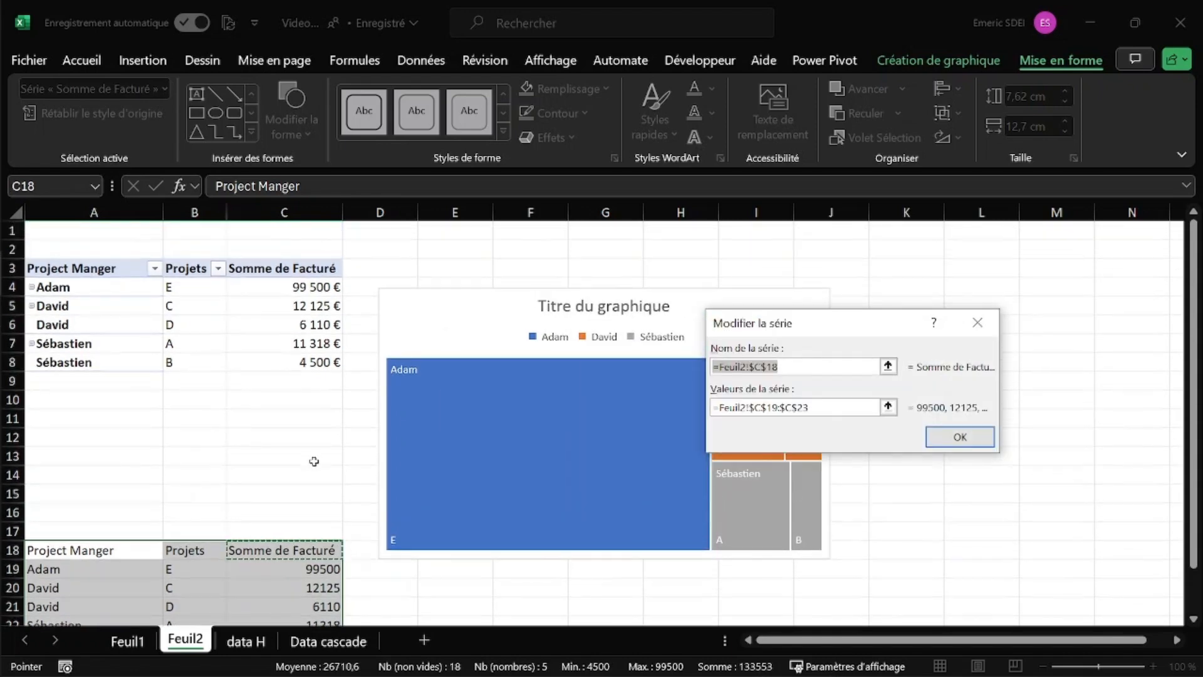
click(276, 268)
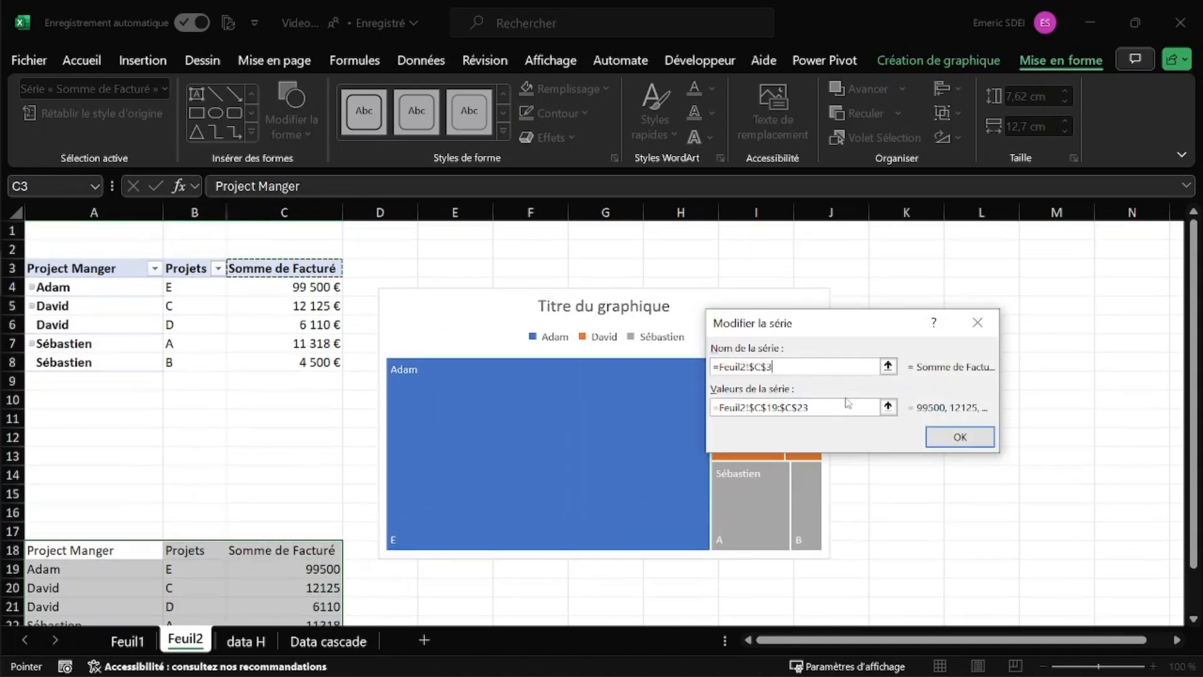
Set the series values to the pivot table's amounts in Feuil2 C4:C8.
click(825, 406)
drag(825, 406, 699, 405)
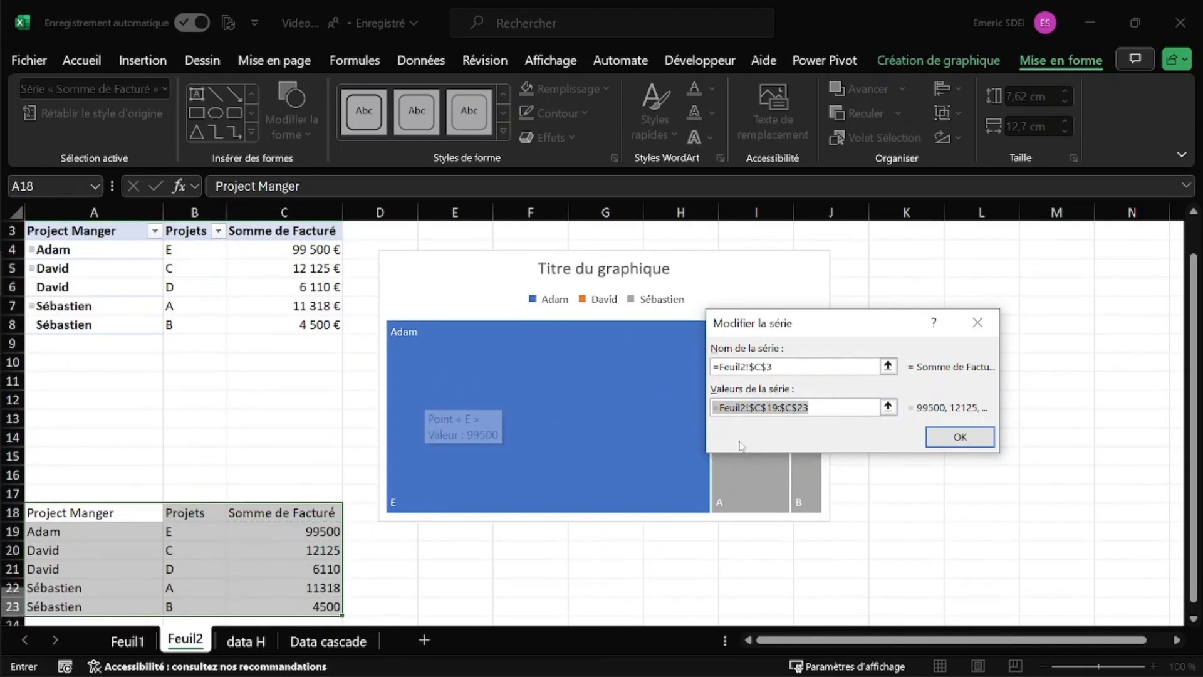
scroll(314, 351, up, 1)
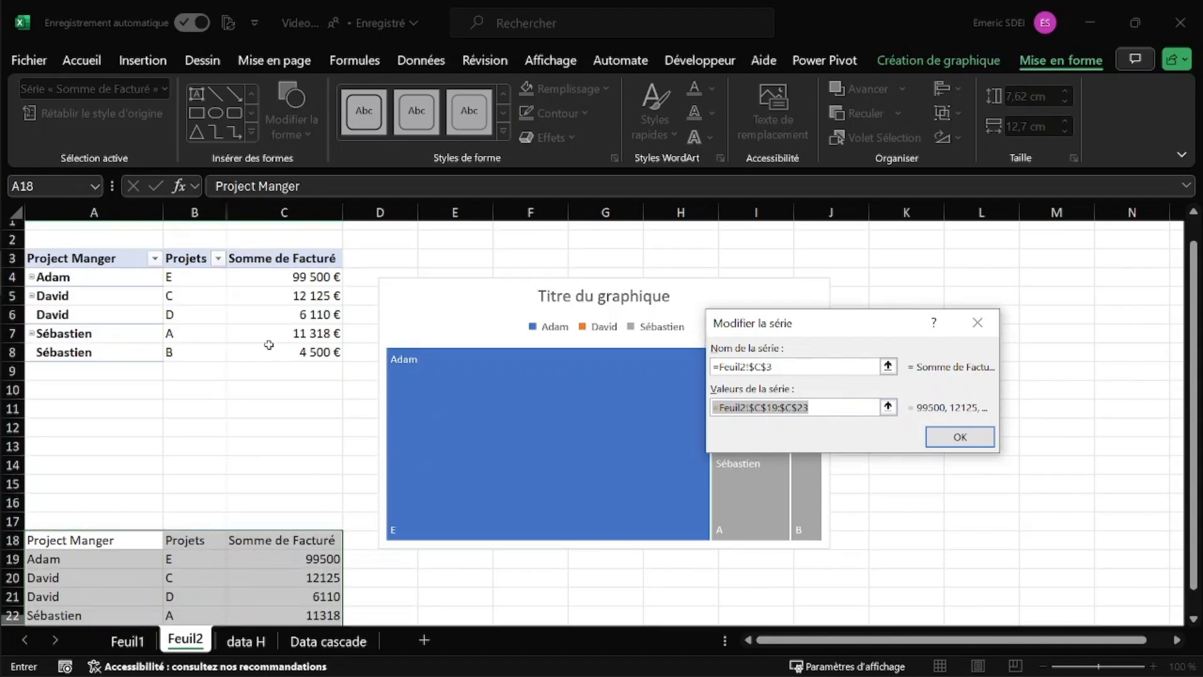
key(BackSpace)
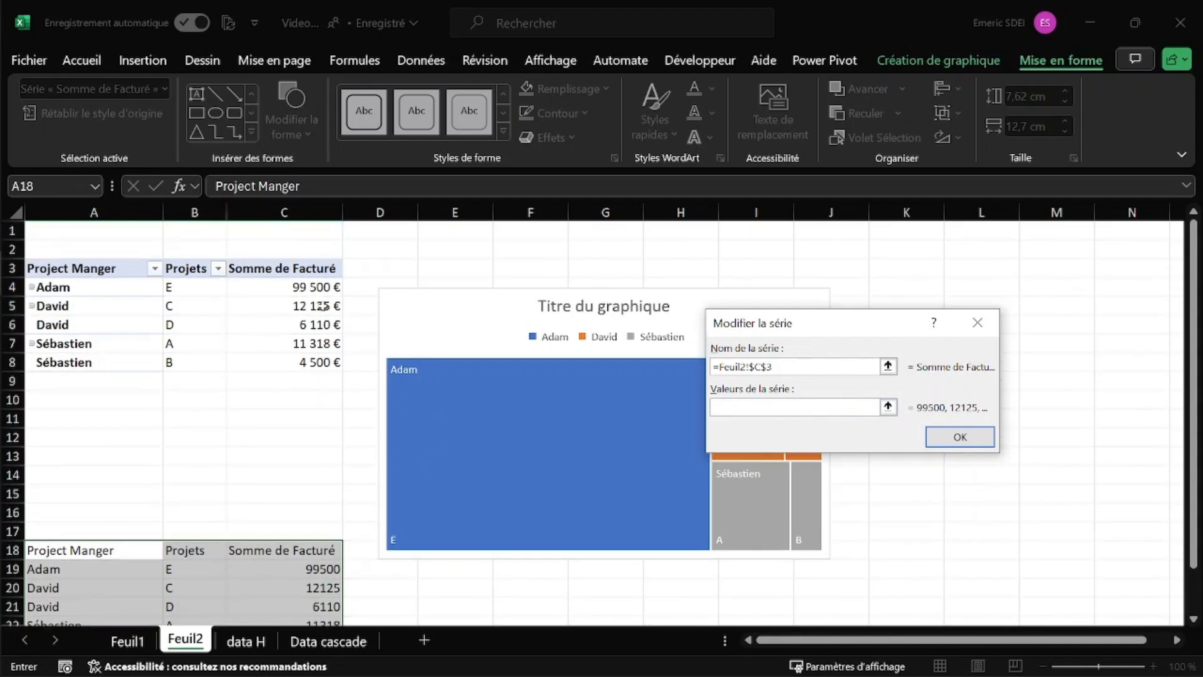
drag(315, 289, 311, 357)
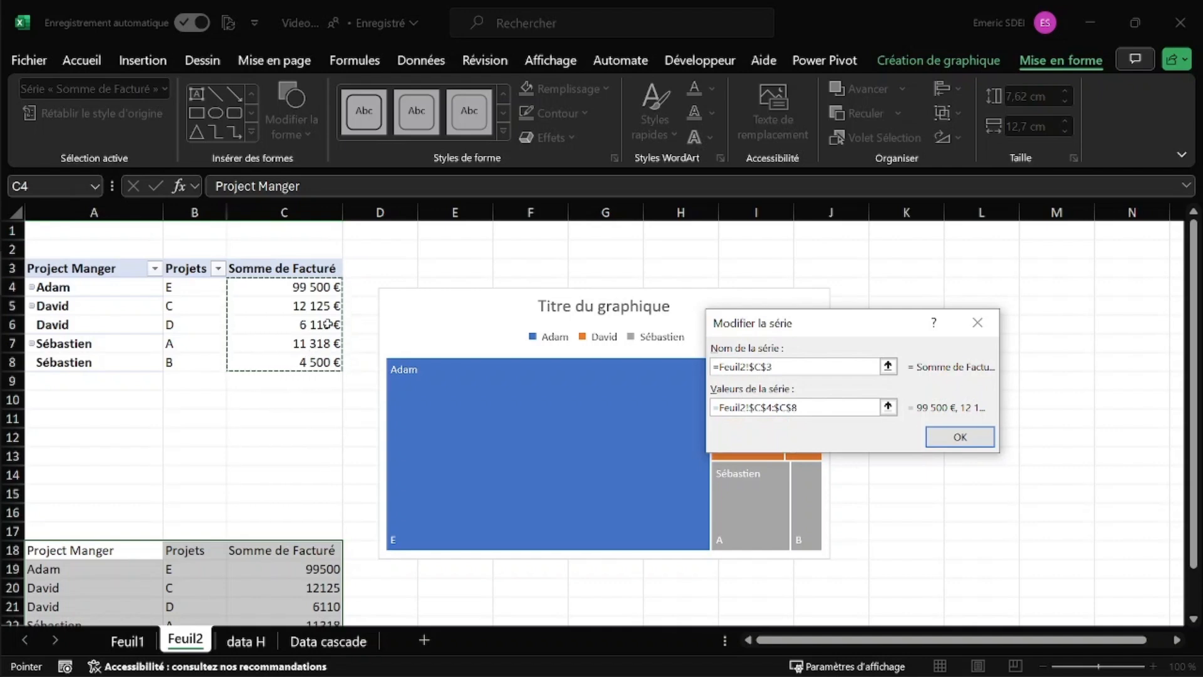
drag(306, 287, 307, 362)
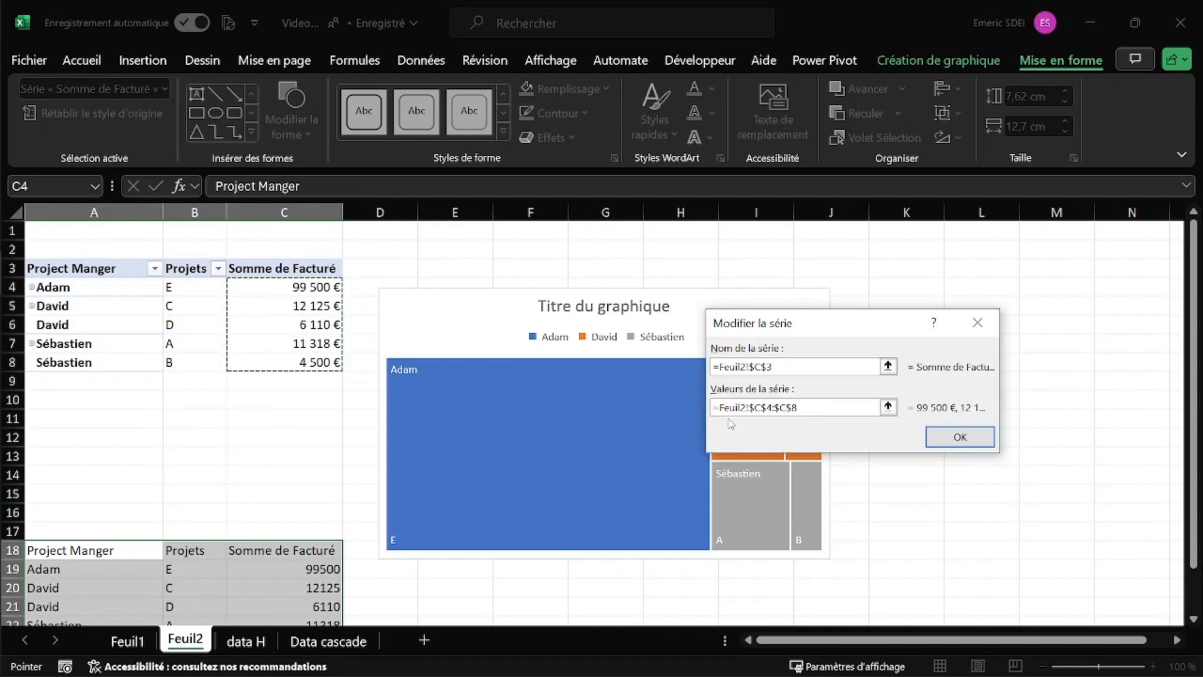
click(954, 434)
Set the treemap's axis label range to the pivot table's A4:B8 and apply the new data source.
click(900, 378)
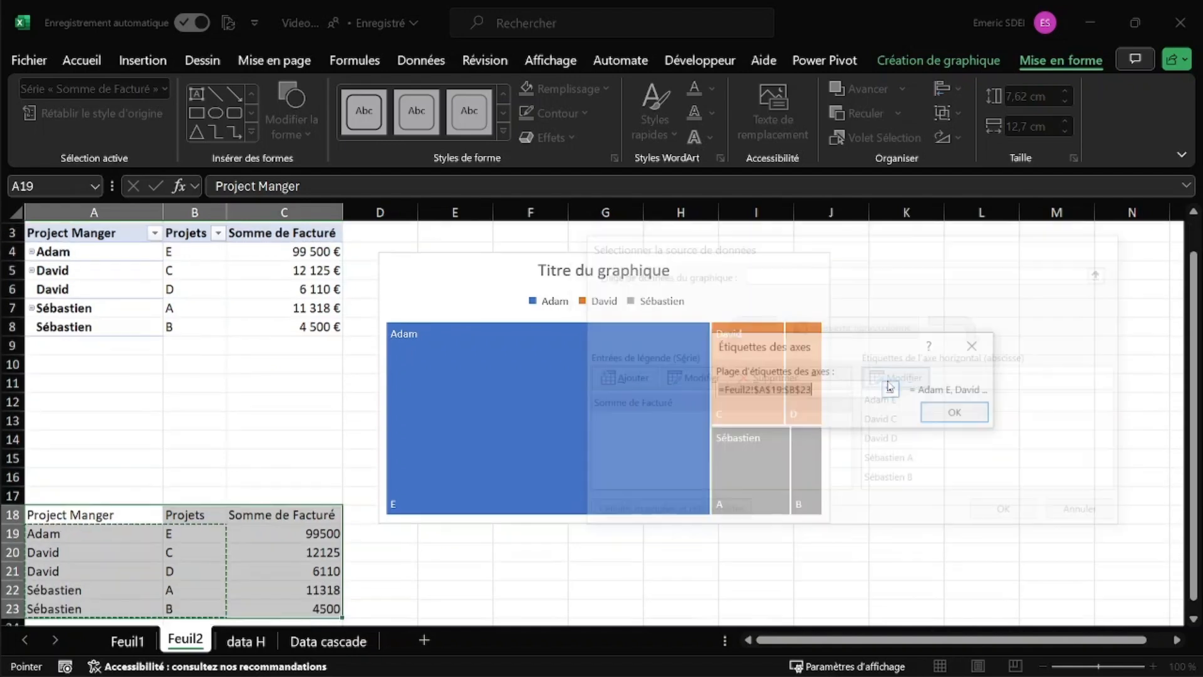
scroll(229, 342, up, 1)
drag(94, 287, 212, 371)
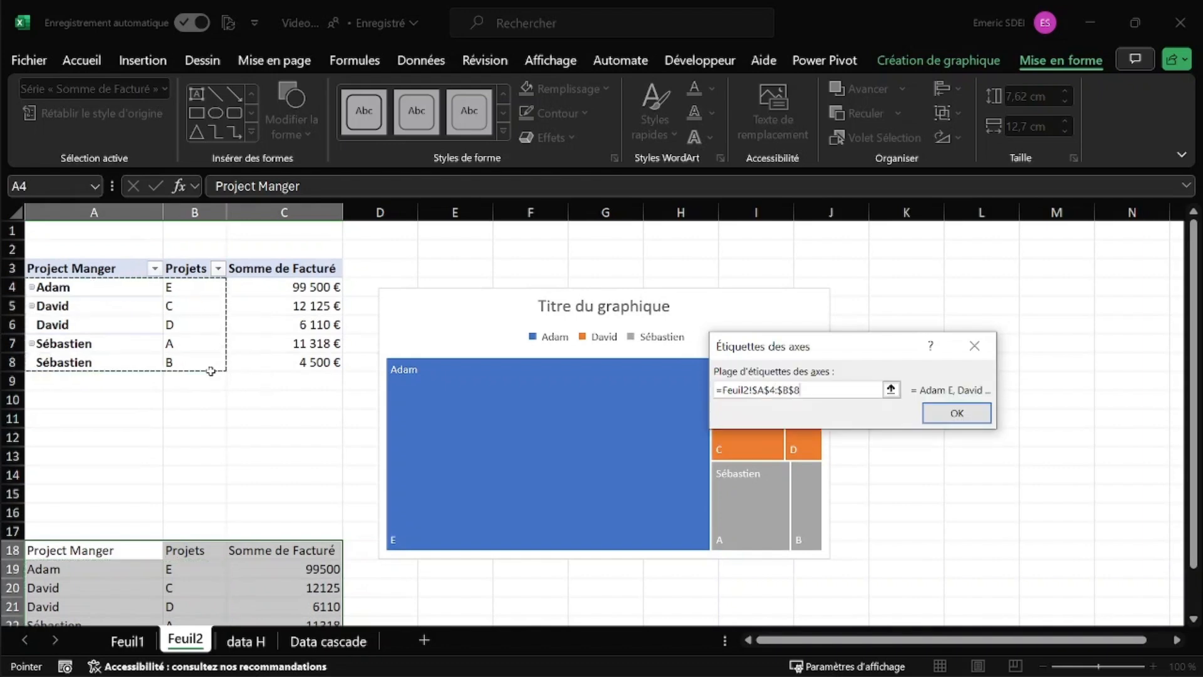
click(957, 413)
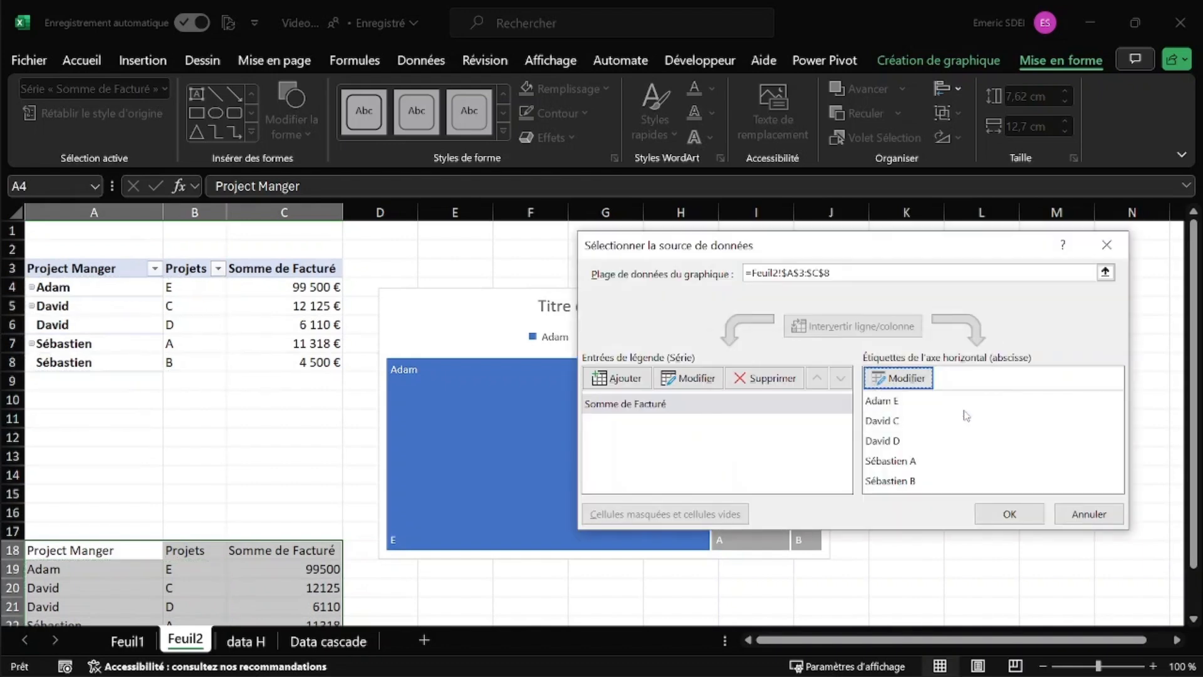
click(1009, 514)
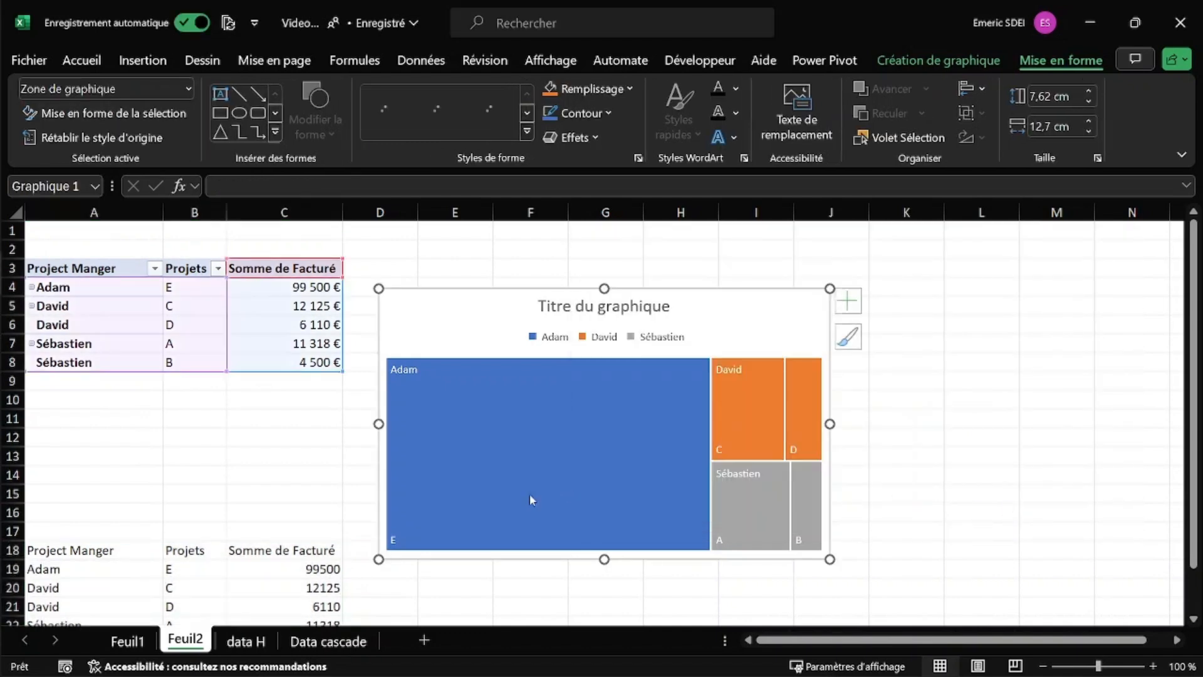
Clear the copied values in A18:C23 and move the treemap farther away from the pivot table.
scroll(158, 469, down, 3)
drag(85, 411, 309, 500)
key(Delete)
scroll(309, 476, up, 3)
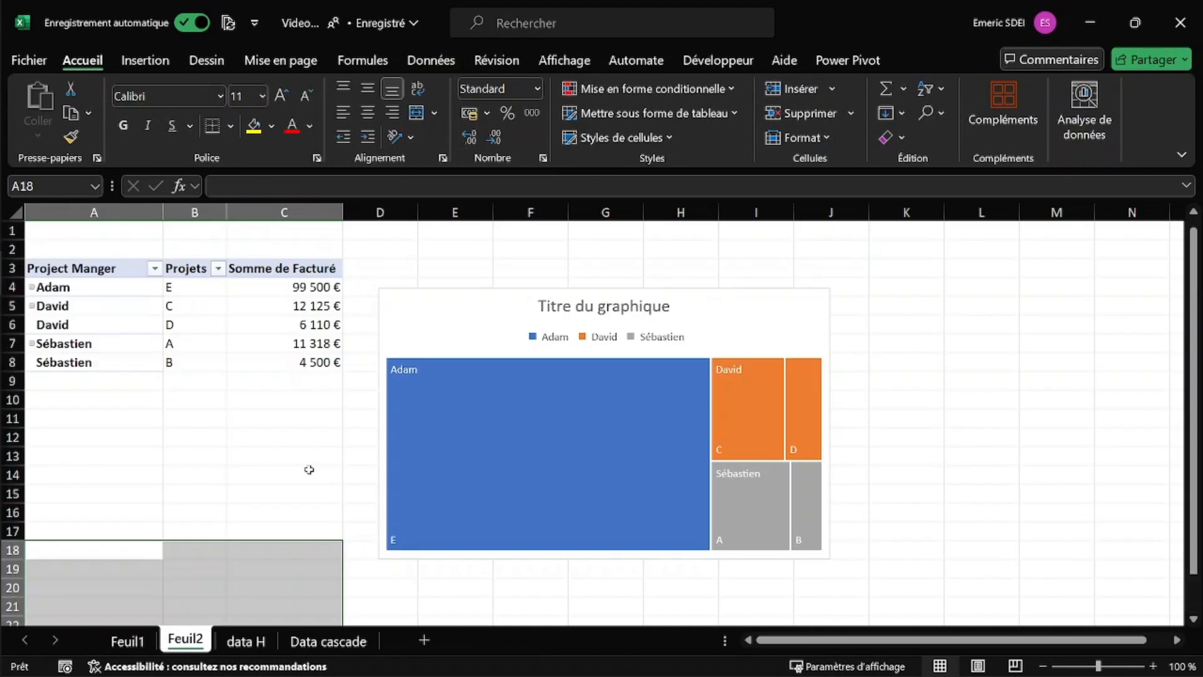
click(416, 314)
drag(416, 296, 556, 276)
Insert a timeline based on the Mois field for the pivot table.
click(282, 304)
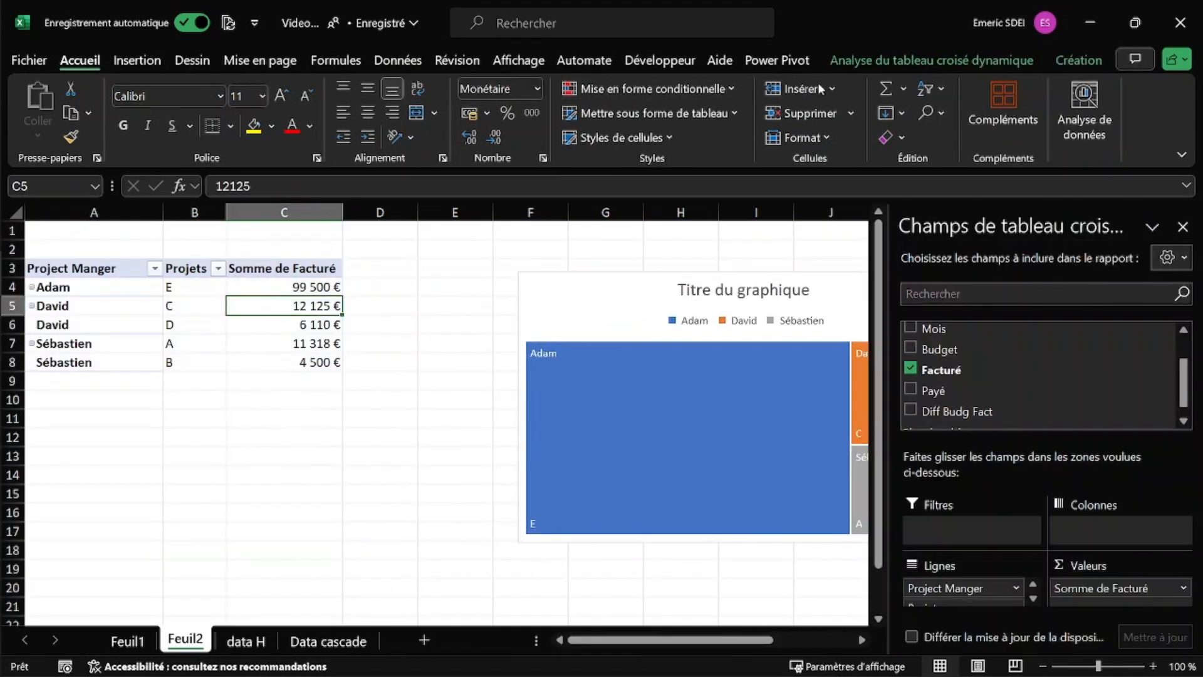
click(912, 63)
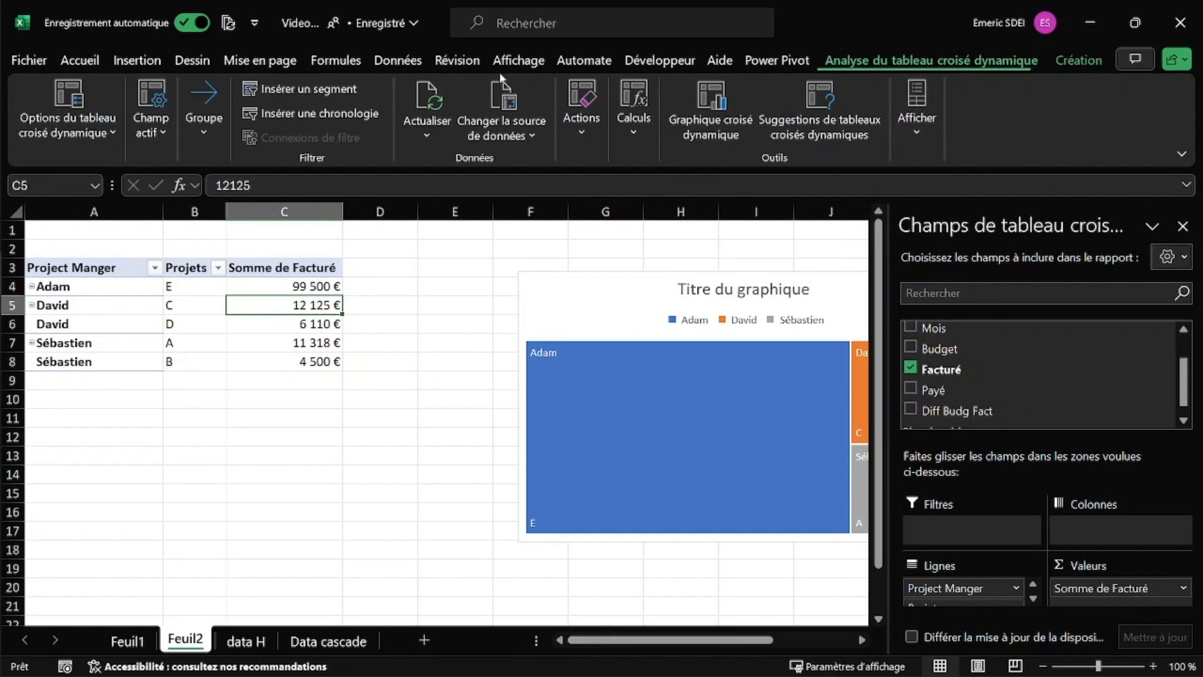
click(332, 115)
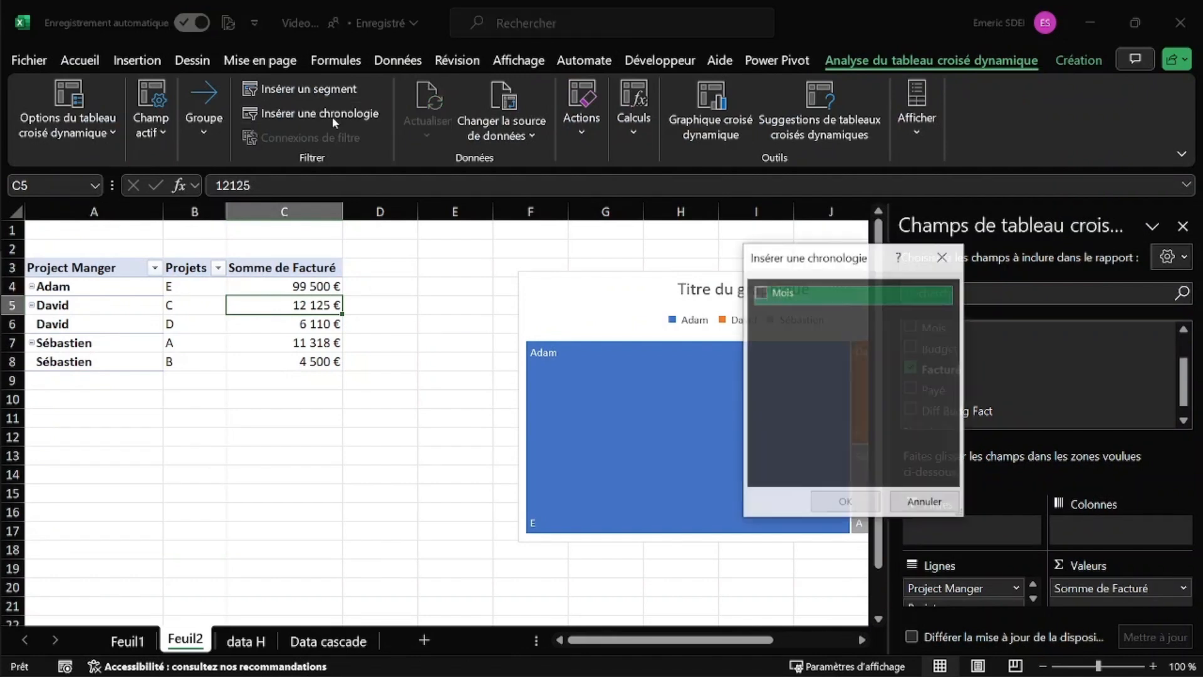
click(760, 291)
click(834, 495)
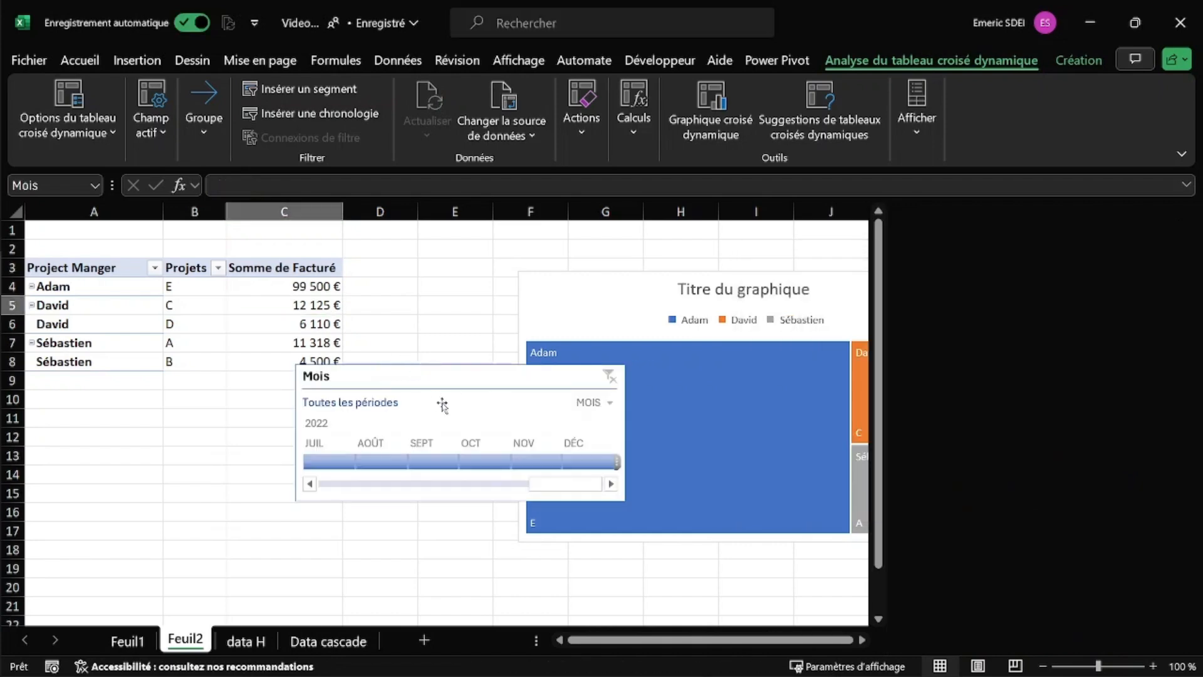
Switch the Mois timeline to quarters (TRIMESTRES) and place it below the pivot table, clear of the treemap.
click(594, 404)
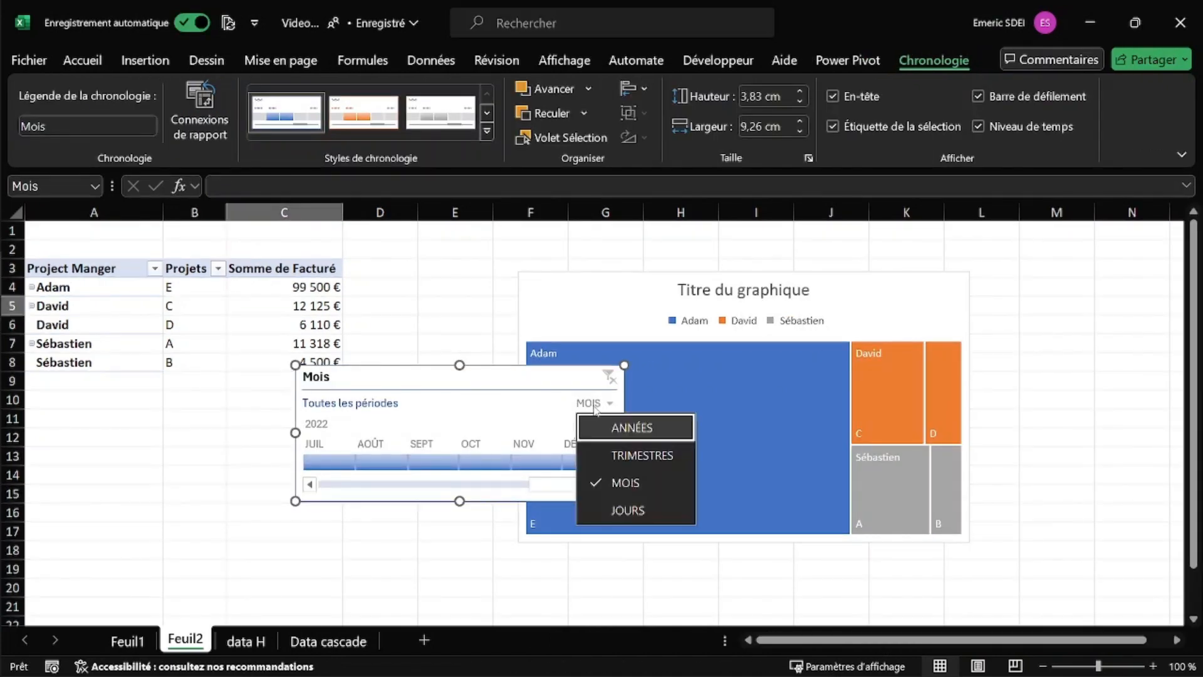
click(617, 457)
drag(468, 379, 305, 433)
Test the treemap by filtering the timeline to Tr1–Tr3 2021, Tr4 2021 alone, and back to Tr1–Tr3 2021.
click(157, 518)
drag(157, 519, 223, 520)
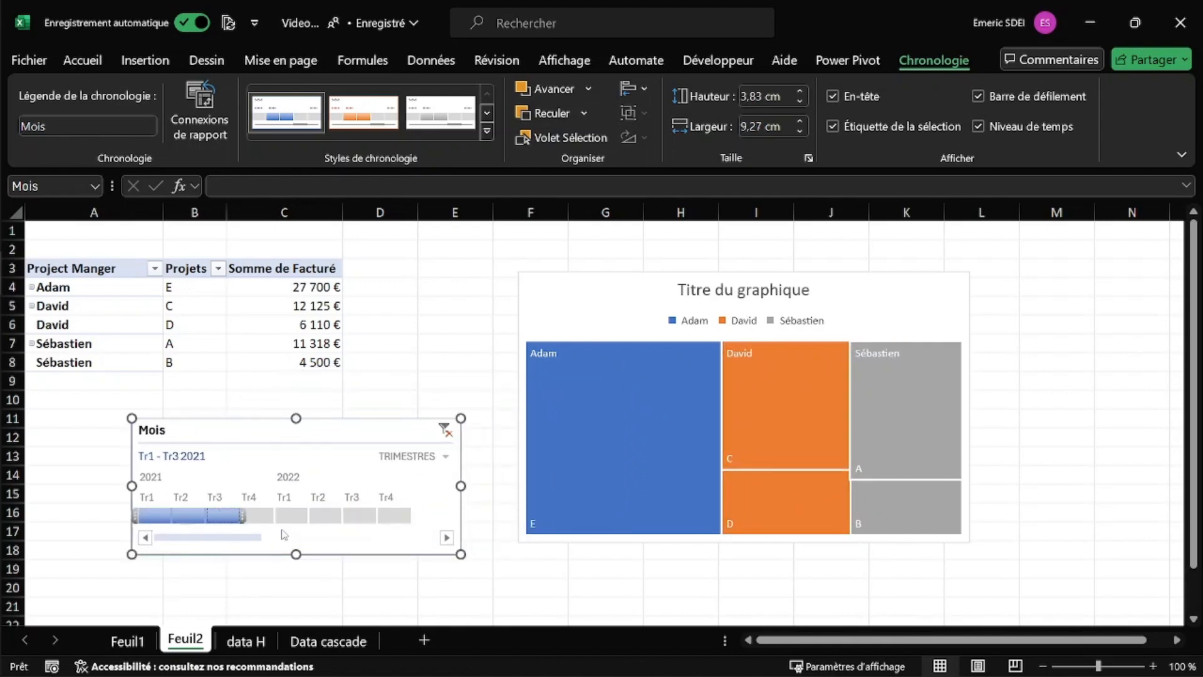
click(258, 515)
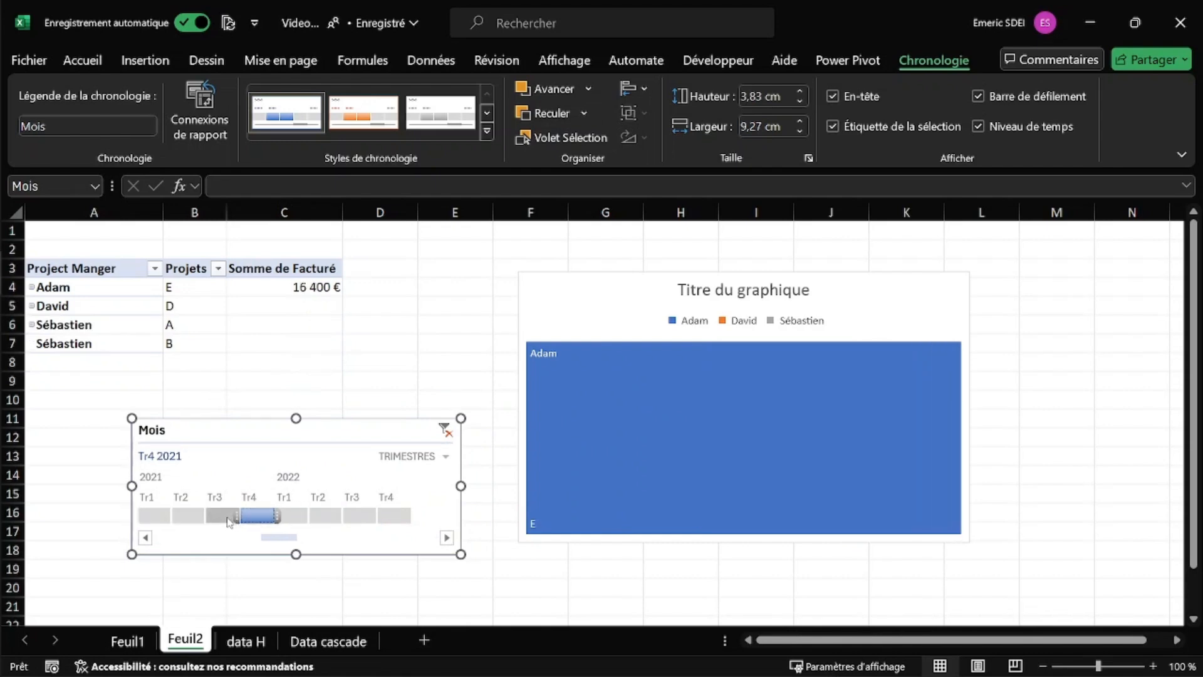
drag(227, 521, 148, 517)
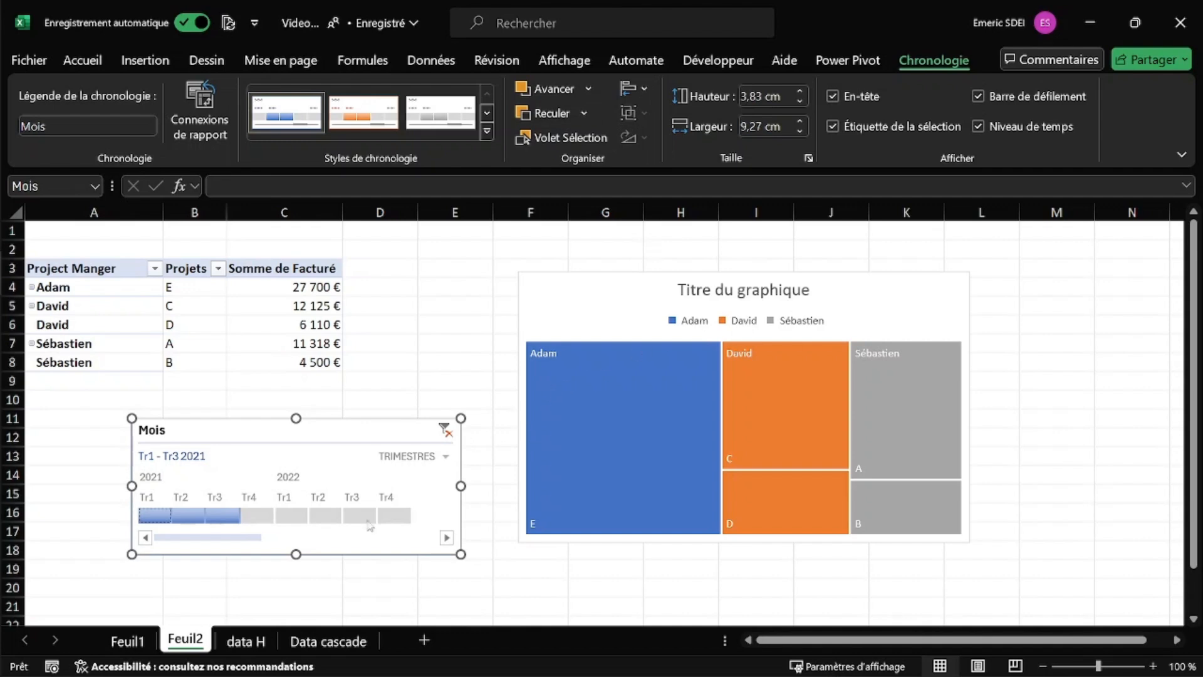
Create a pivot table on a new sheet from the Data cascade table, with Agence as rows and the sum of Marge as values.
click(312, 641)
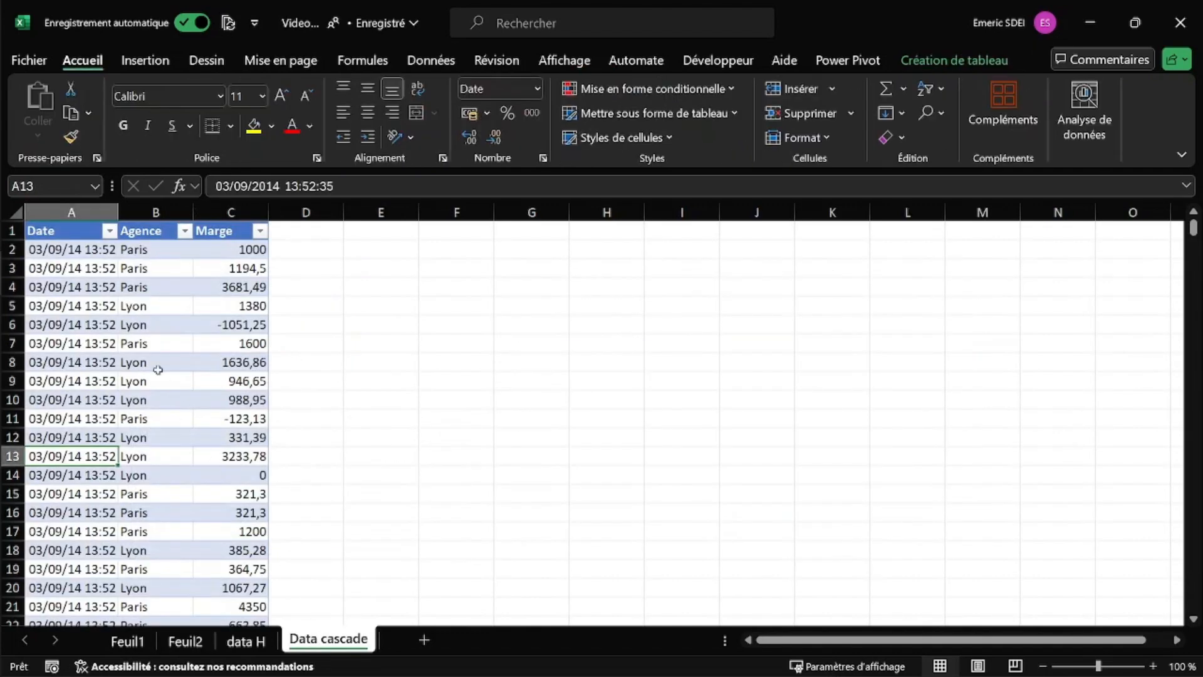
click(102, 301)
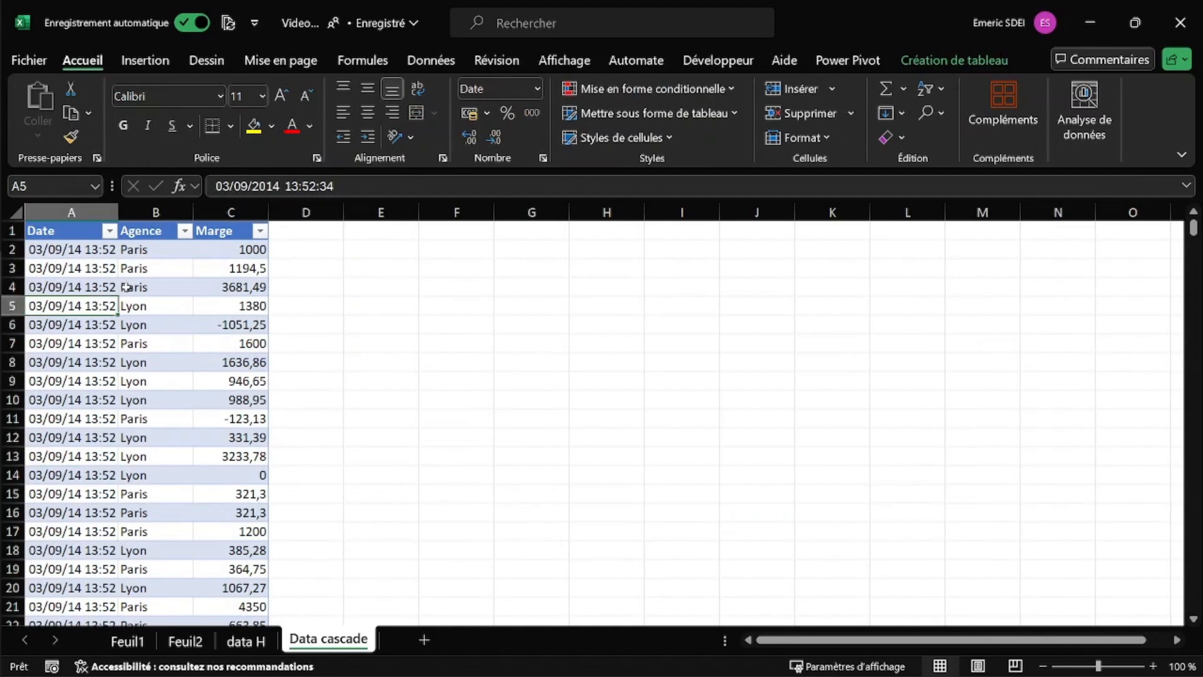
click(145, 60)
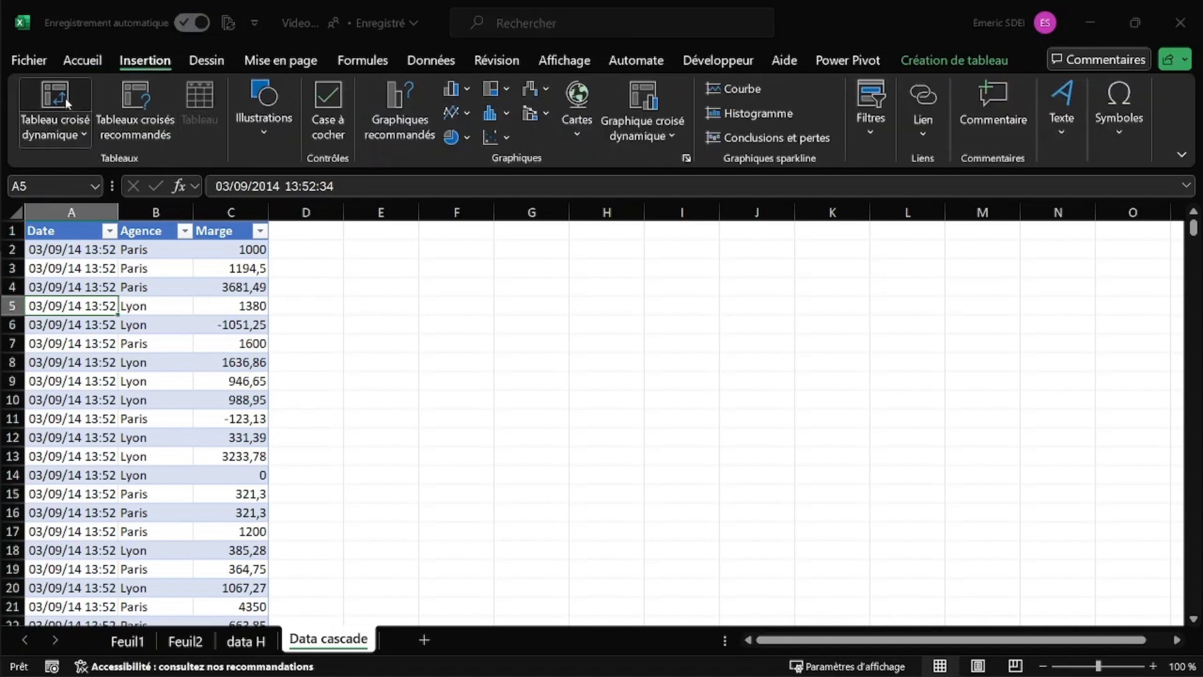
click(65, 98)
click(920, 478)
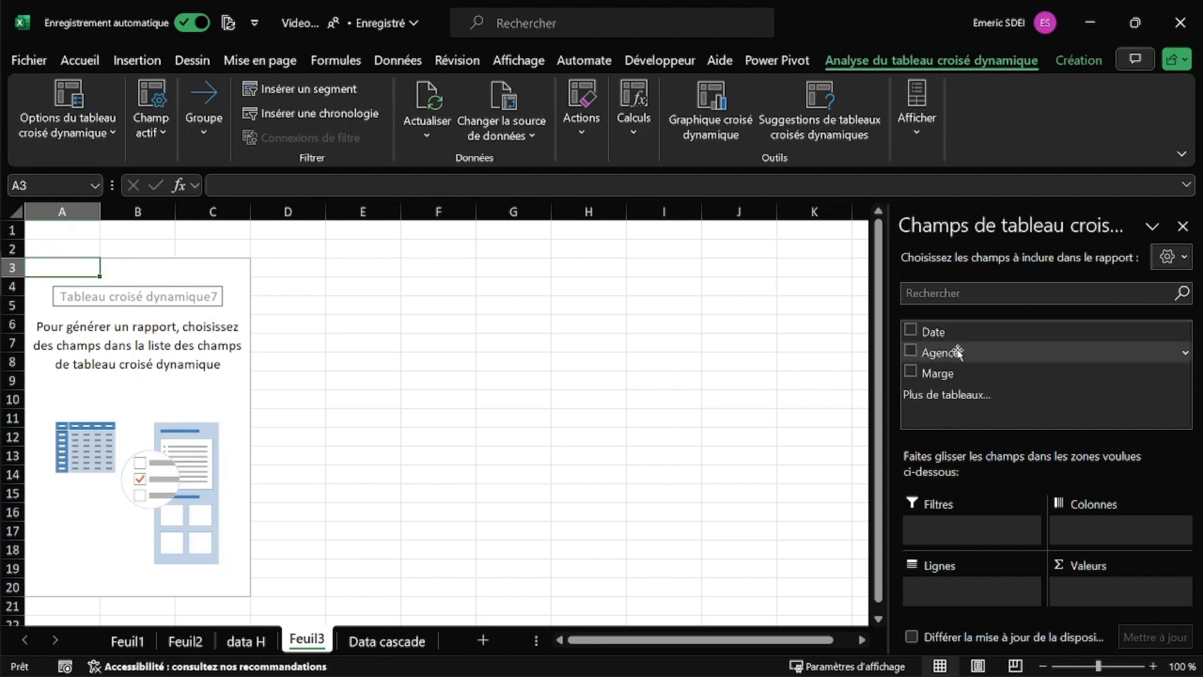
drag(945, 351, 963, 578)
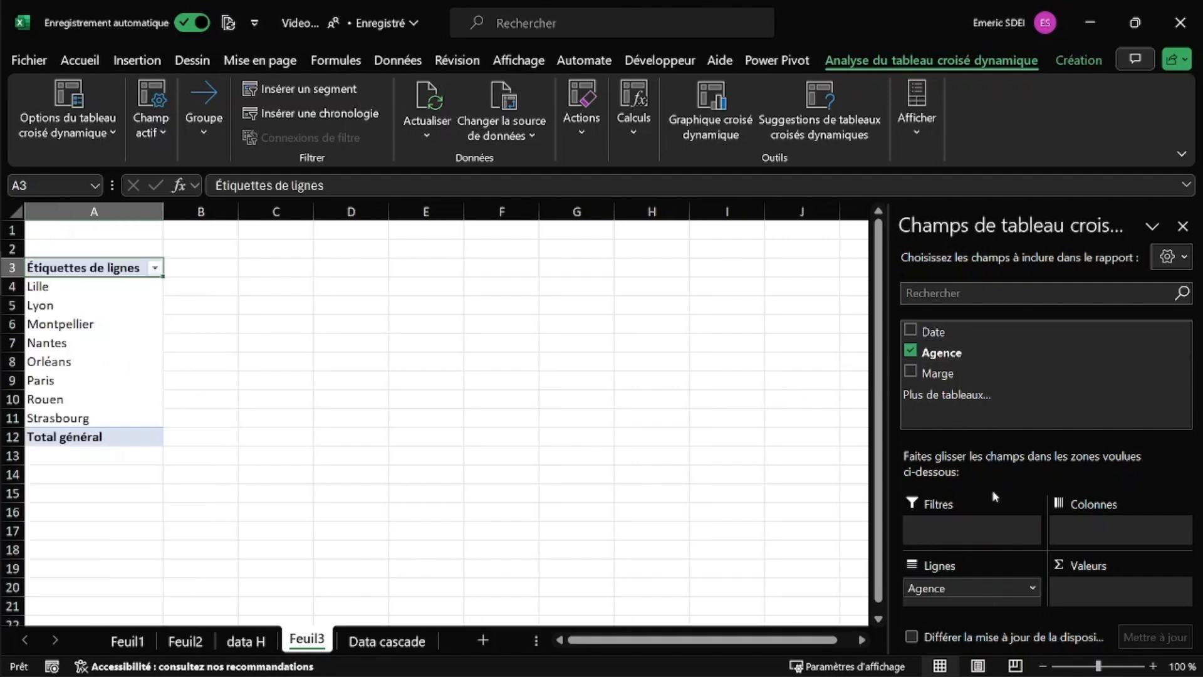
drag(939, 373, 1133, 595)
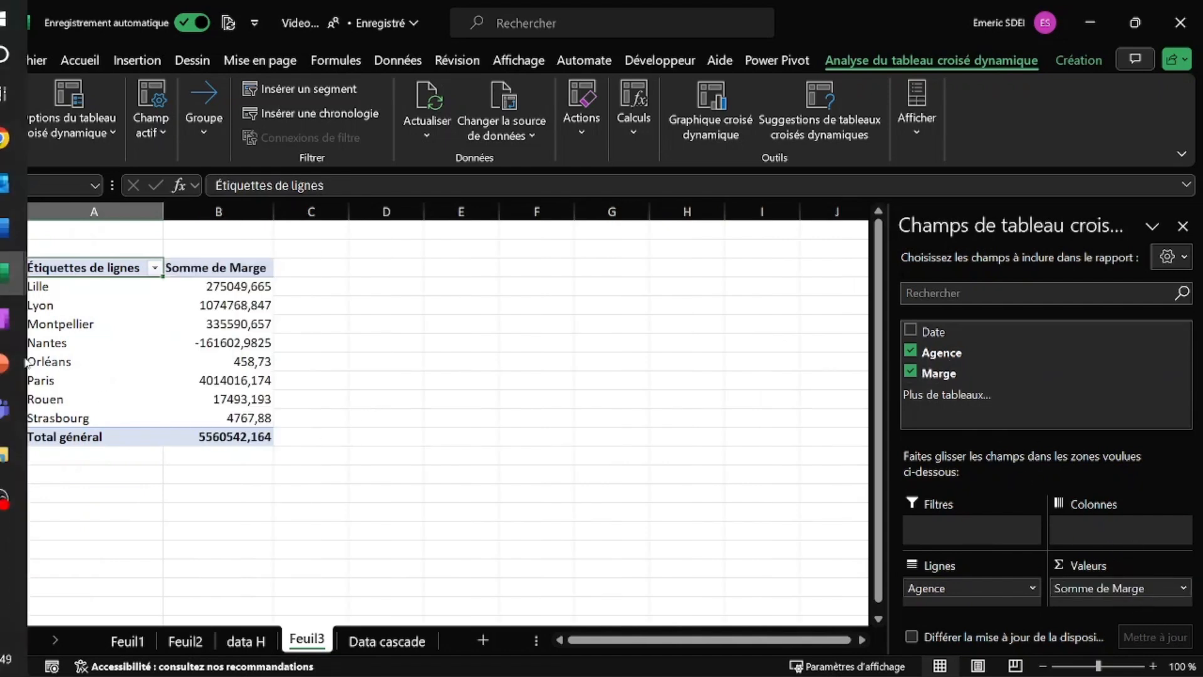
Turn off the grand totals for the rows and columns of the Agence pivot table.
click(216, 342)
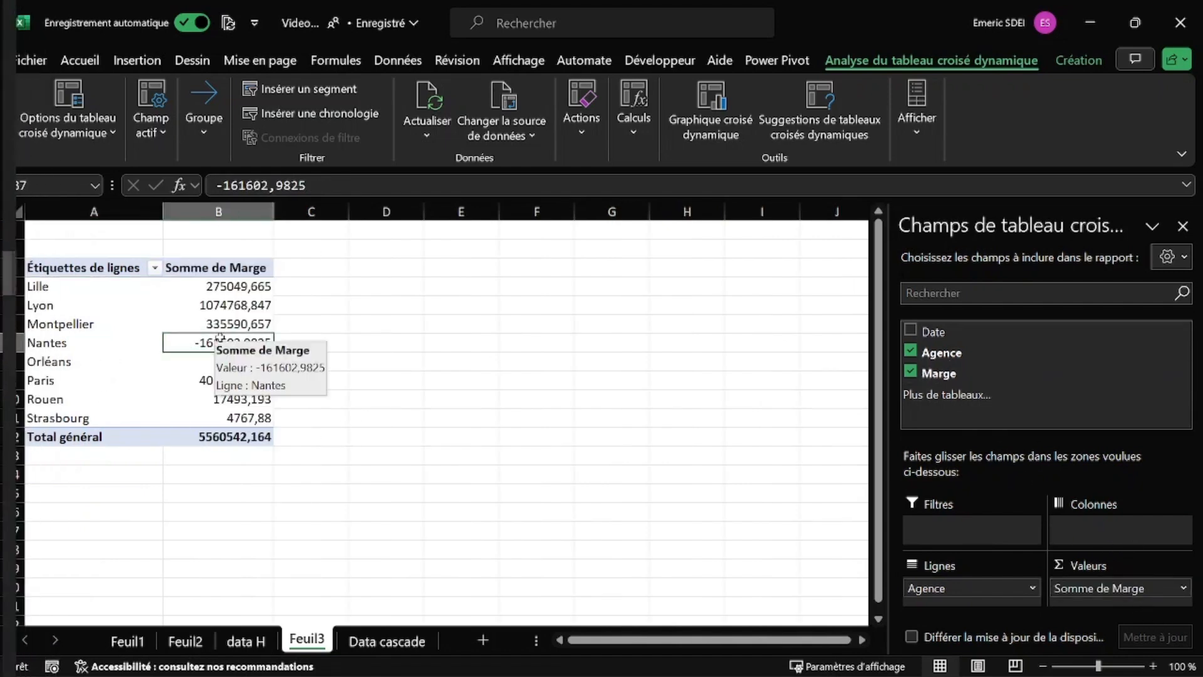
click(399, 61)
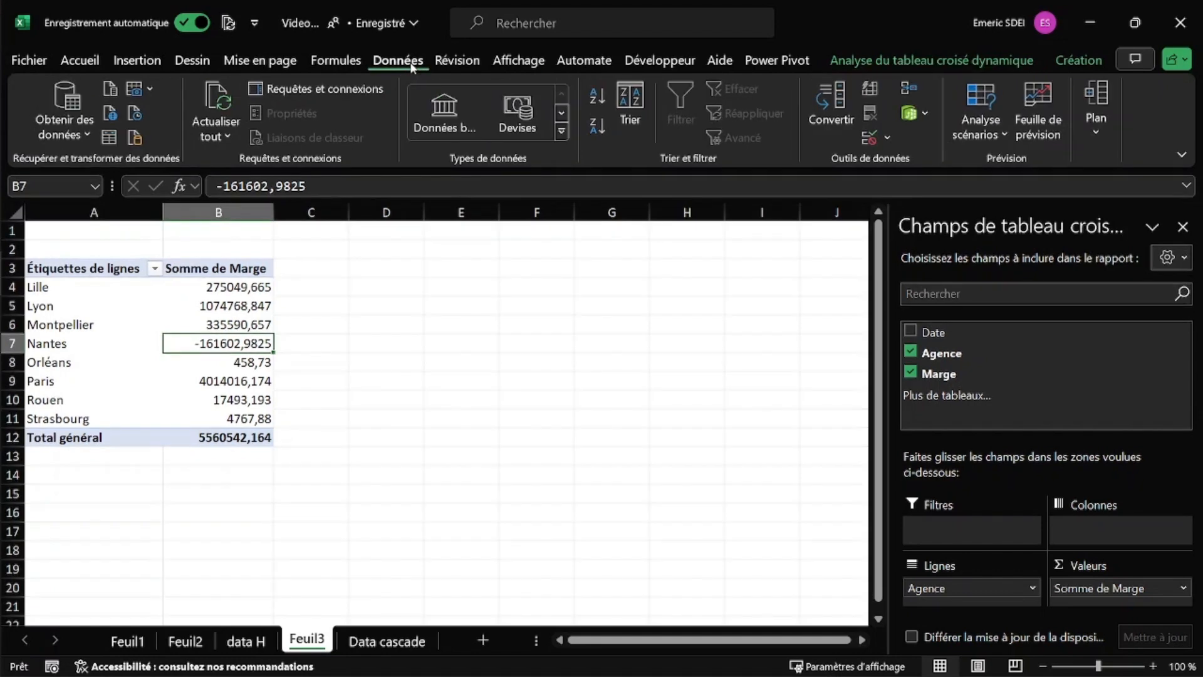
click(924, 63)
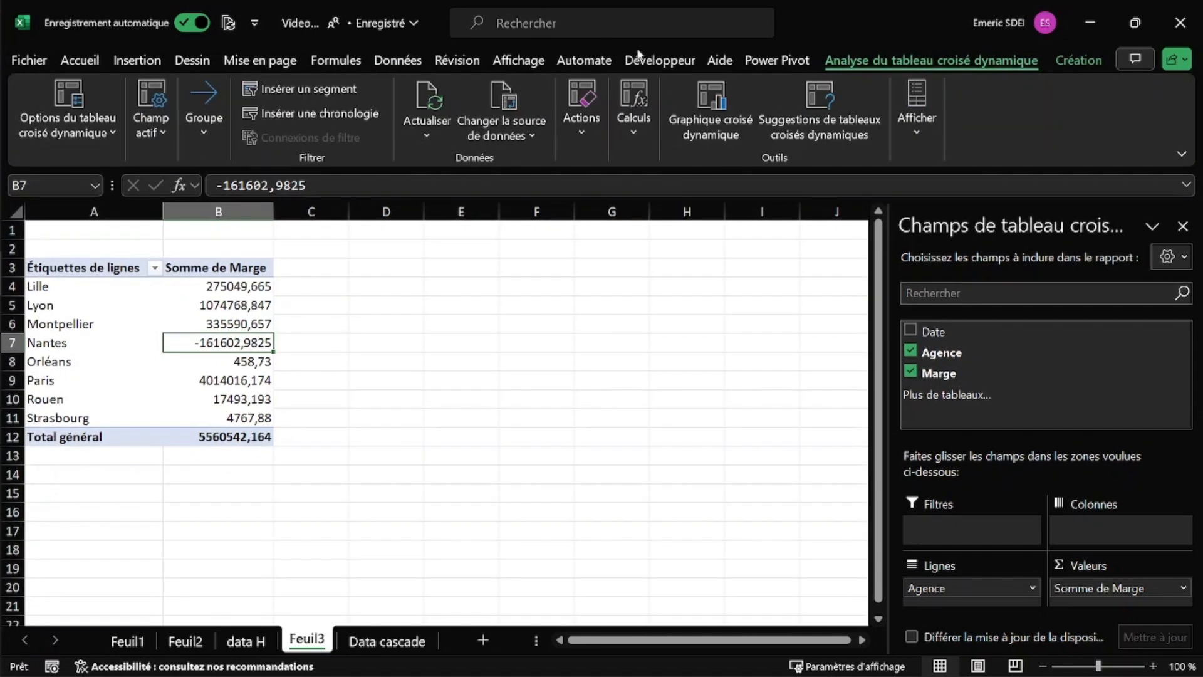
click(1073, 62)
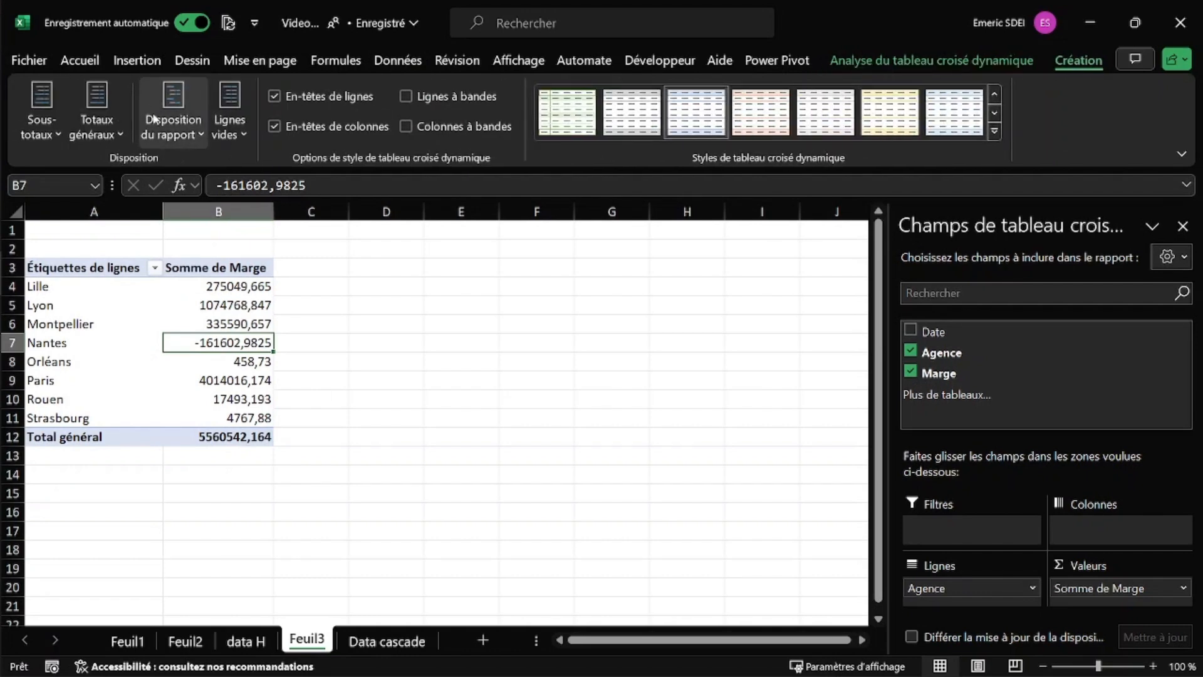
click(102, 132)
click(151, 166)
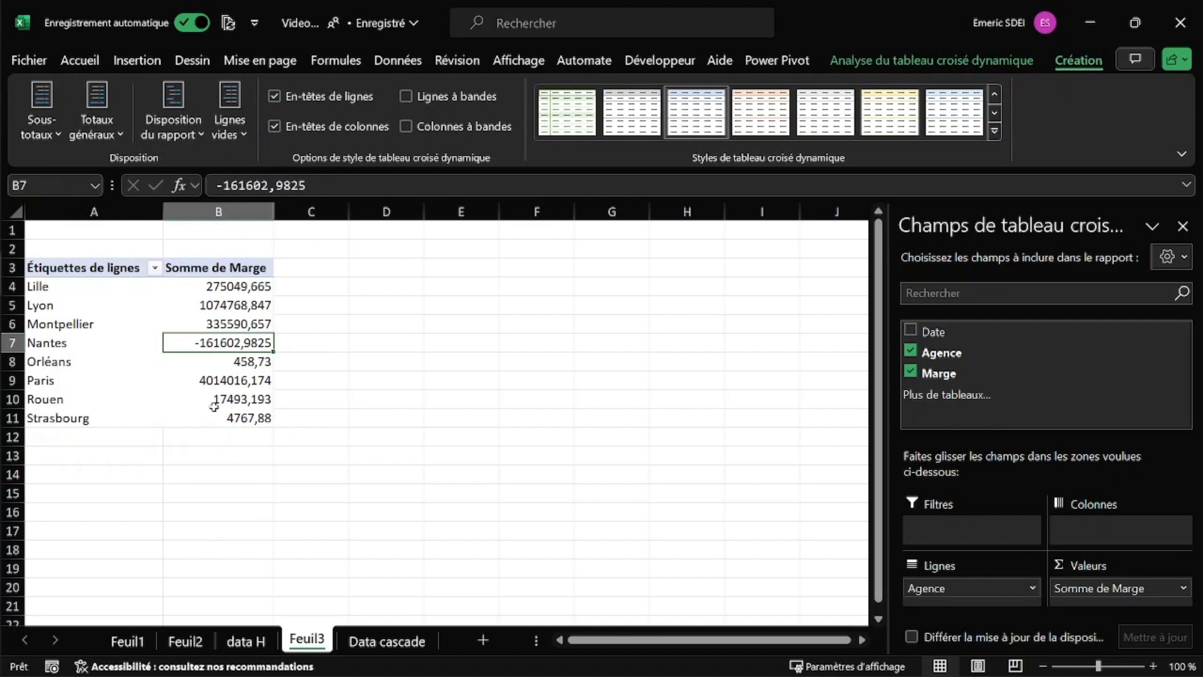
Copy the whole pivot table A3:B11 as values only to the range starting at A17.
drag(79, 269, 242, 416)
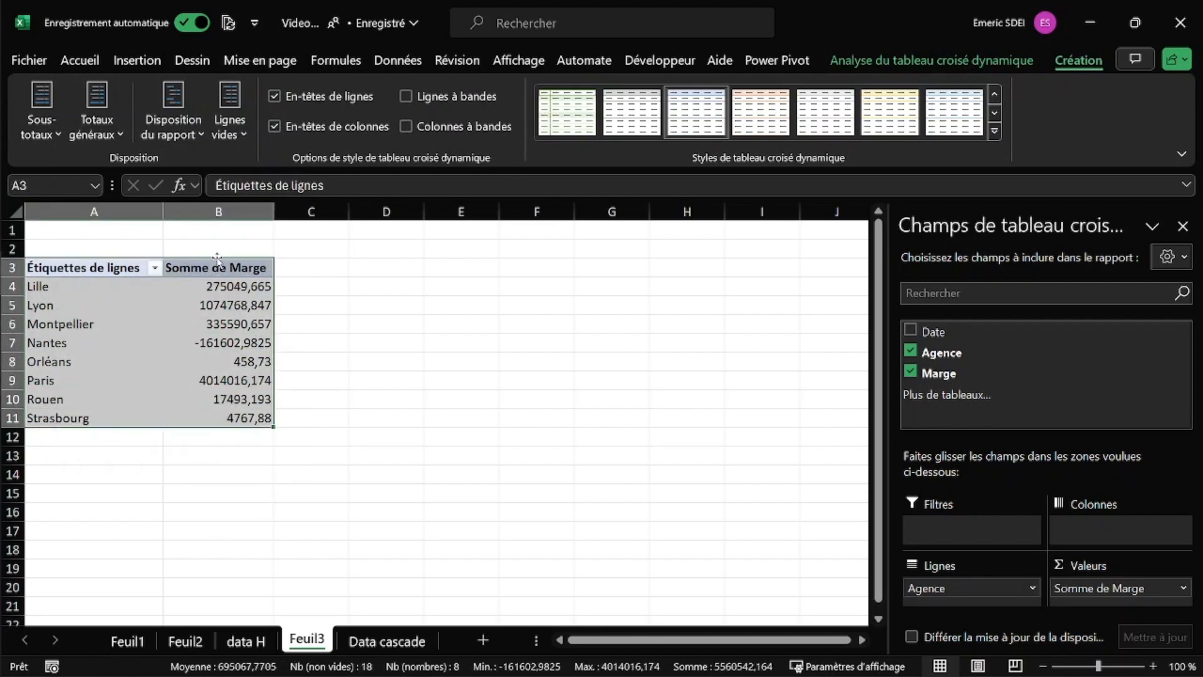
drag(217, 258, 220, 522)
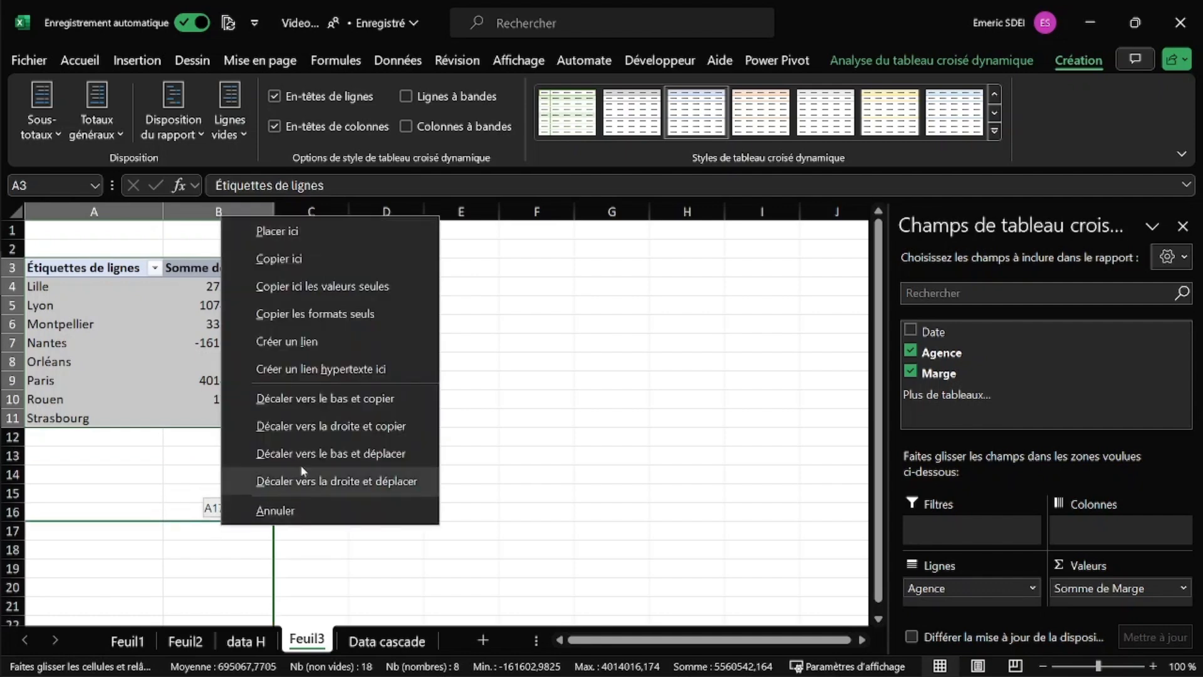
click(341, 293)
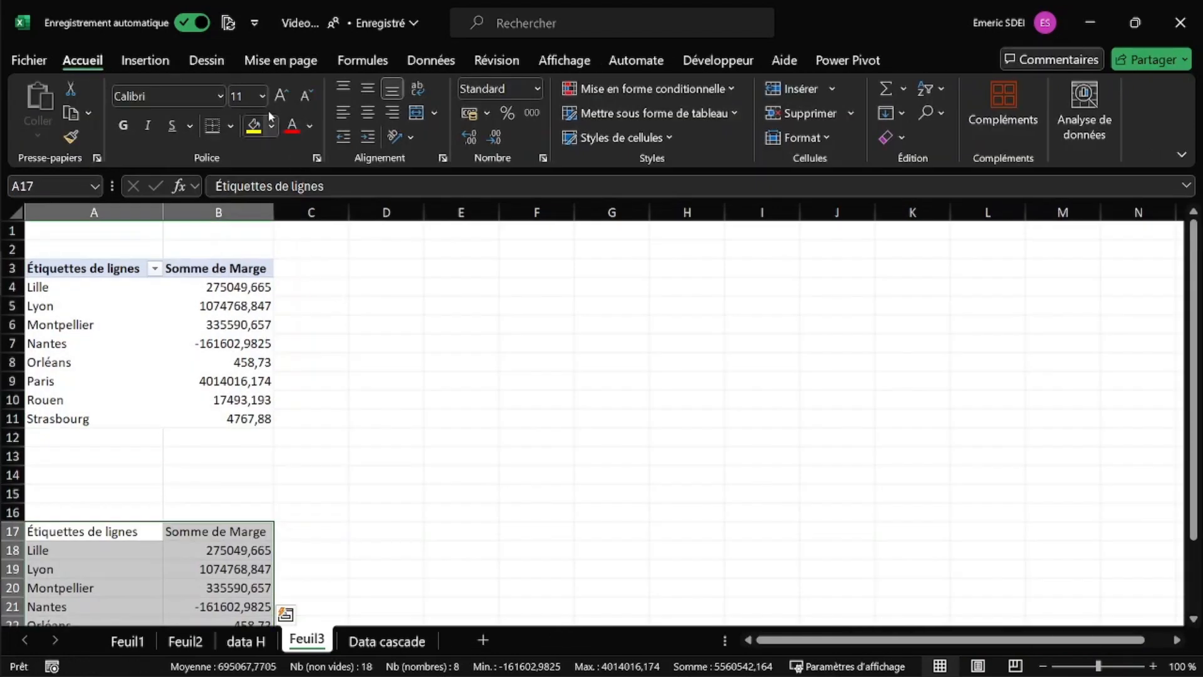
Insert a waterfall (Cascade) chart from the copied values in A17:B25.
click(158, 65)
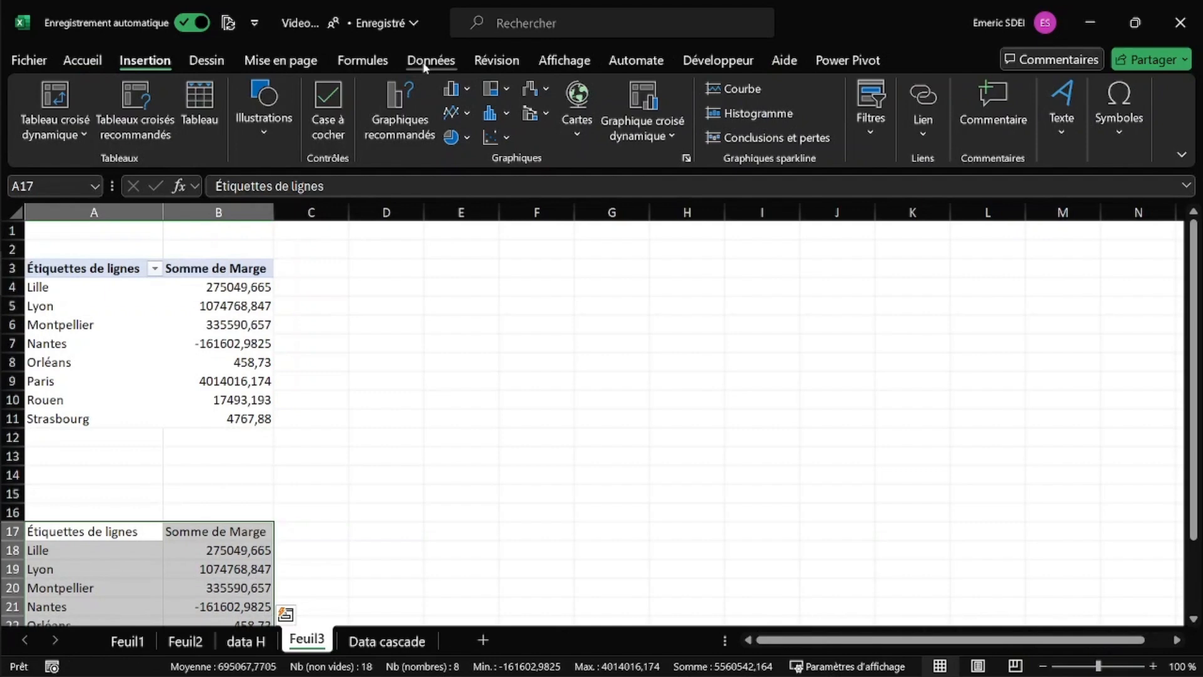
click(532, 88)
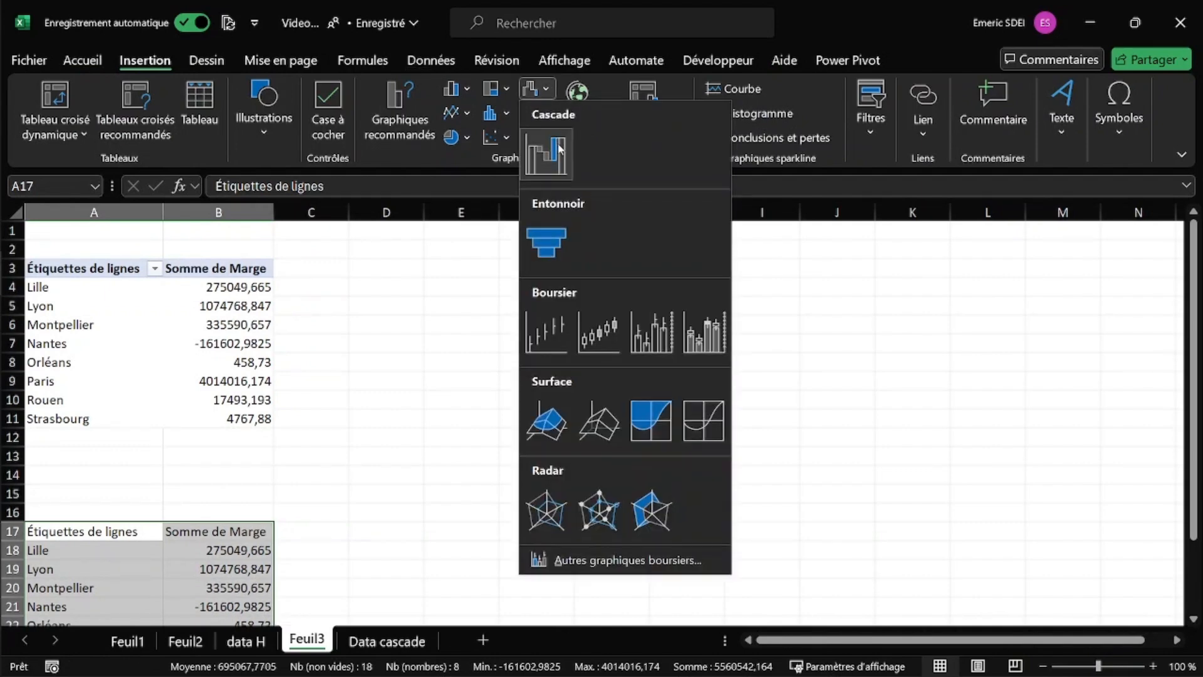
click(554, 152)
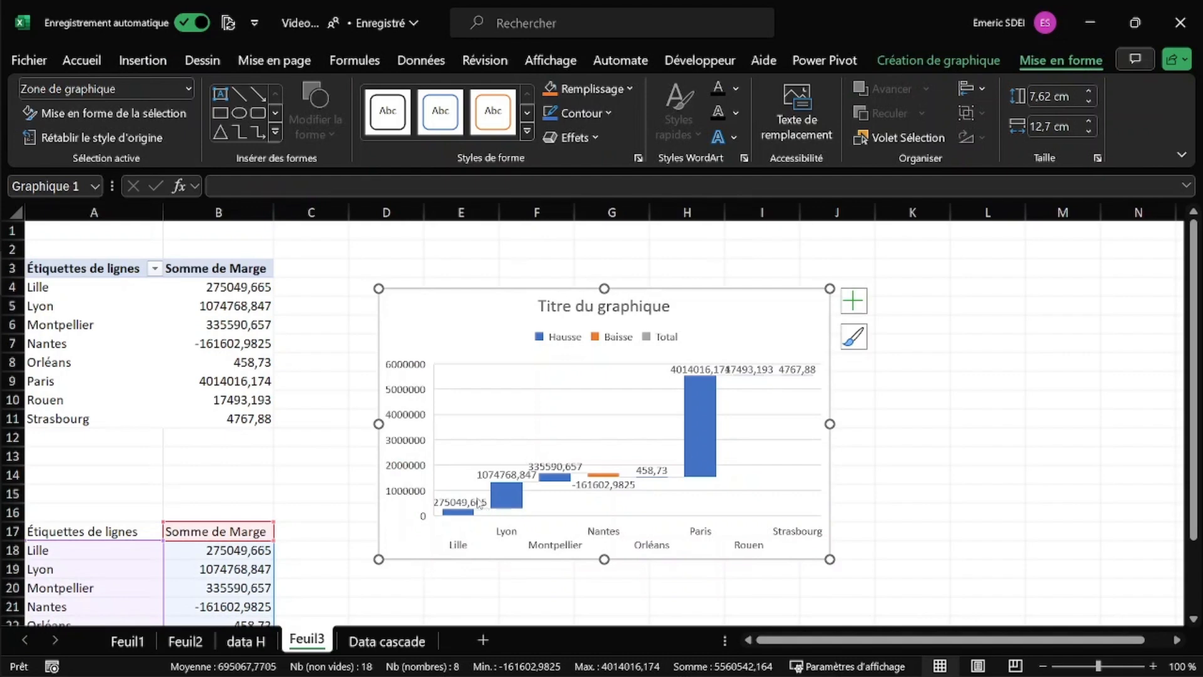
Relink the waterfall chart's series to the pivot table, with name =Feuil3!$B$3 and values =Feuil3!$B$4:$B$14.
right_click(500, 493)
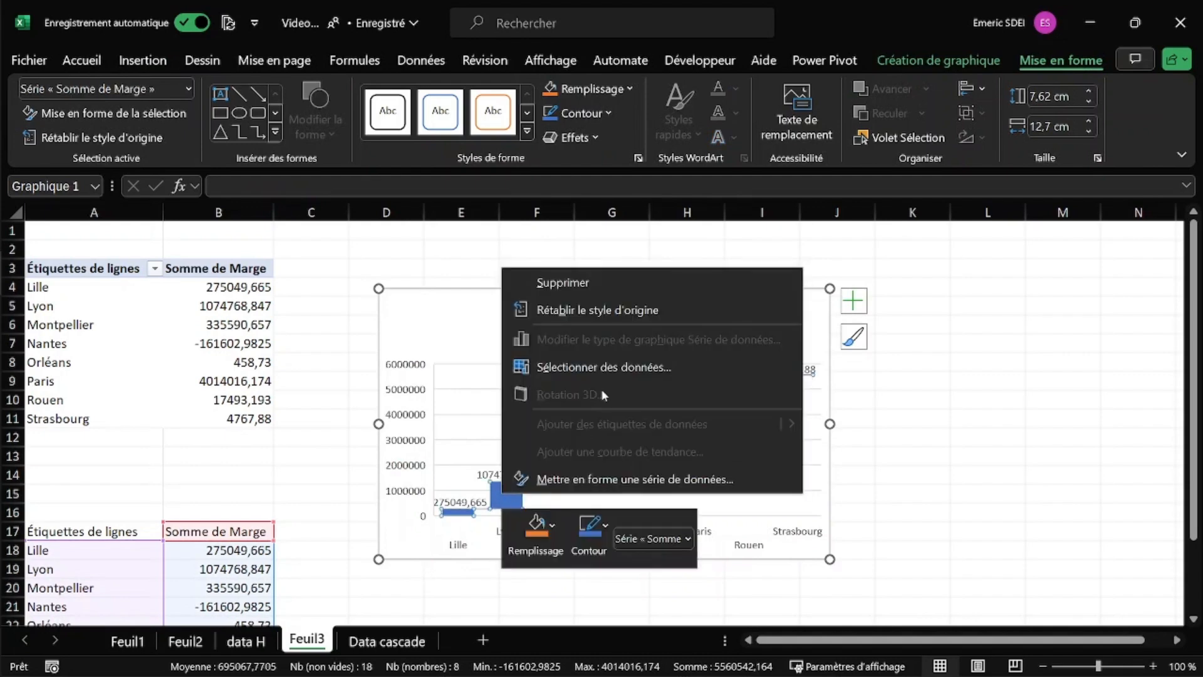
click(596, 372)
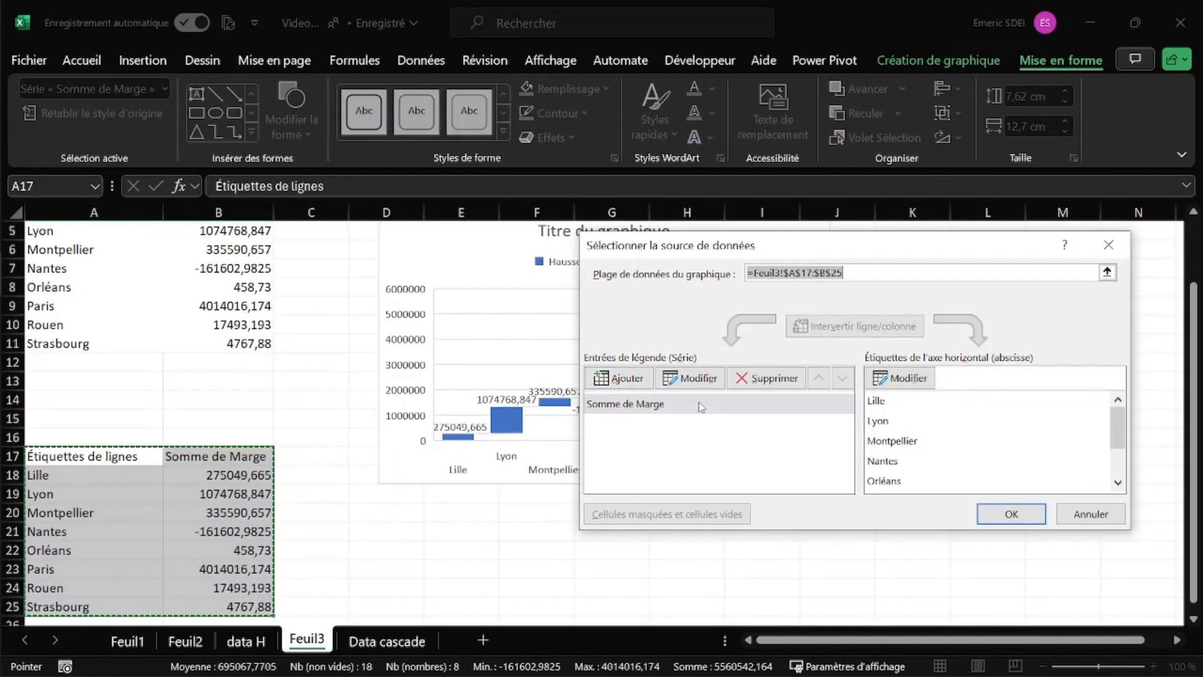
click(696, 379)
scroll(317, 467, up, 4)
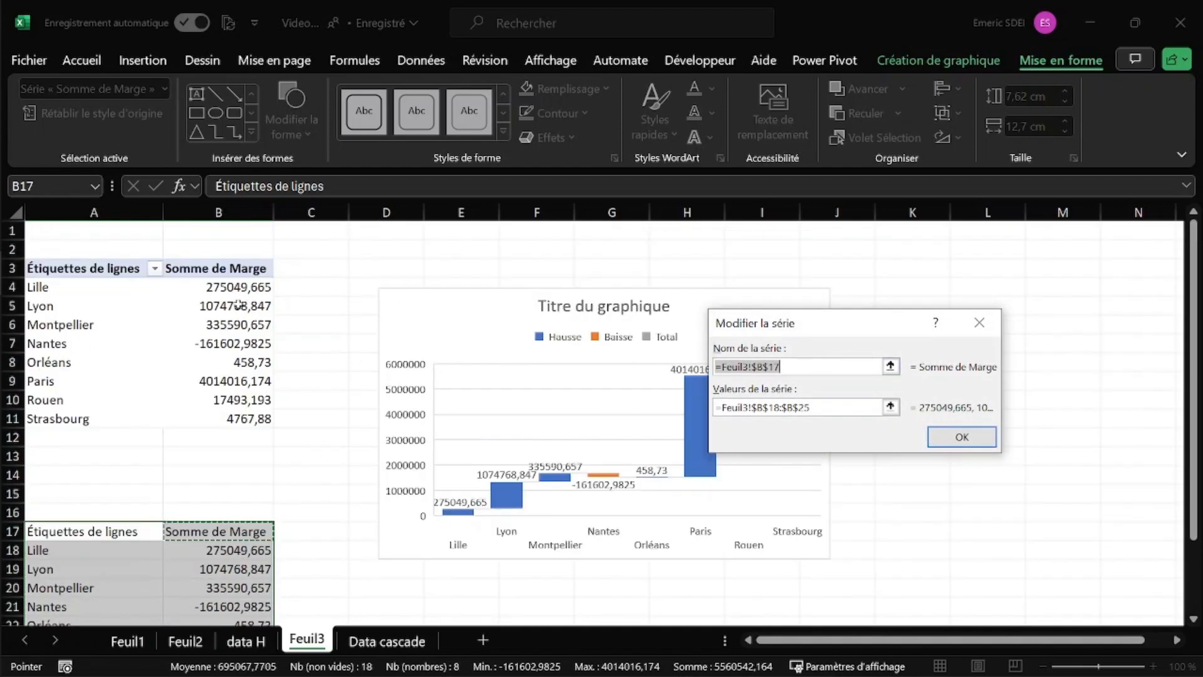
click(221, 269)
click(832, 407)
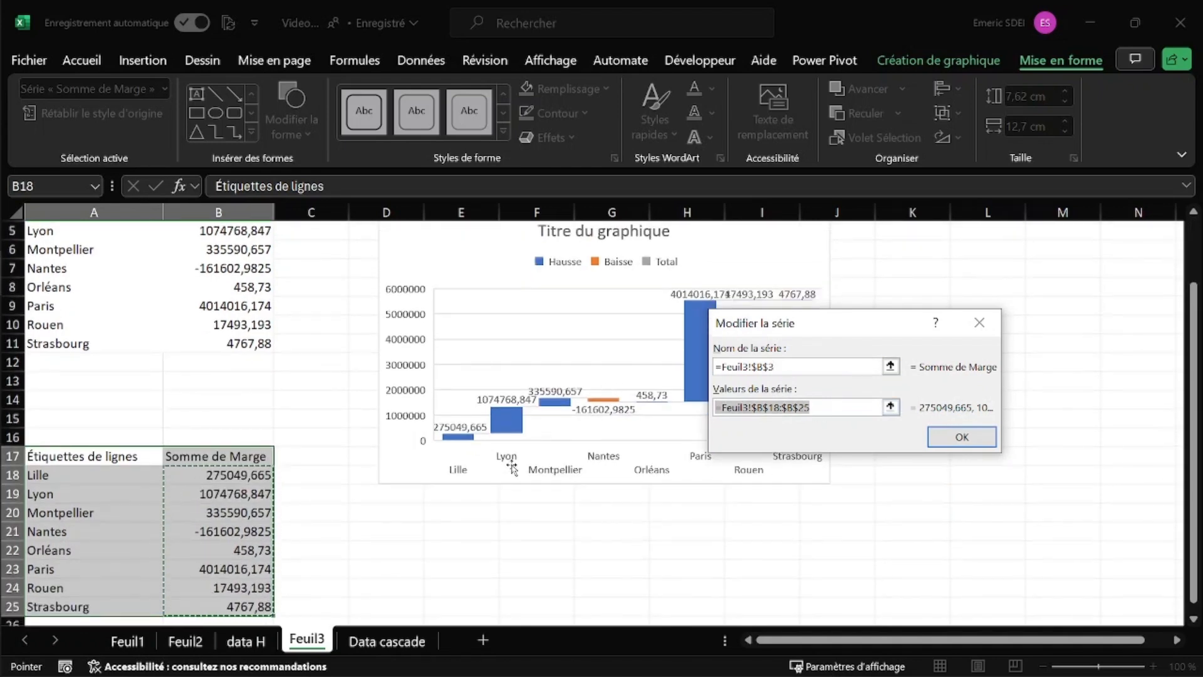
key(BackSpace)
scroll(282, 456, up, 2)
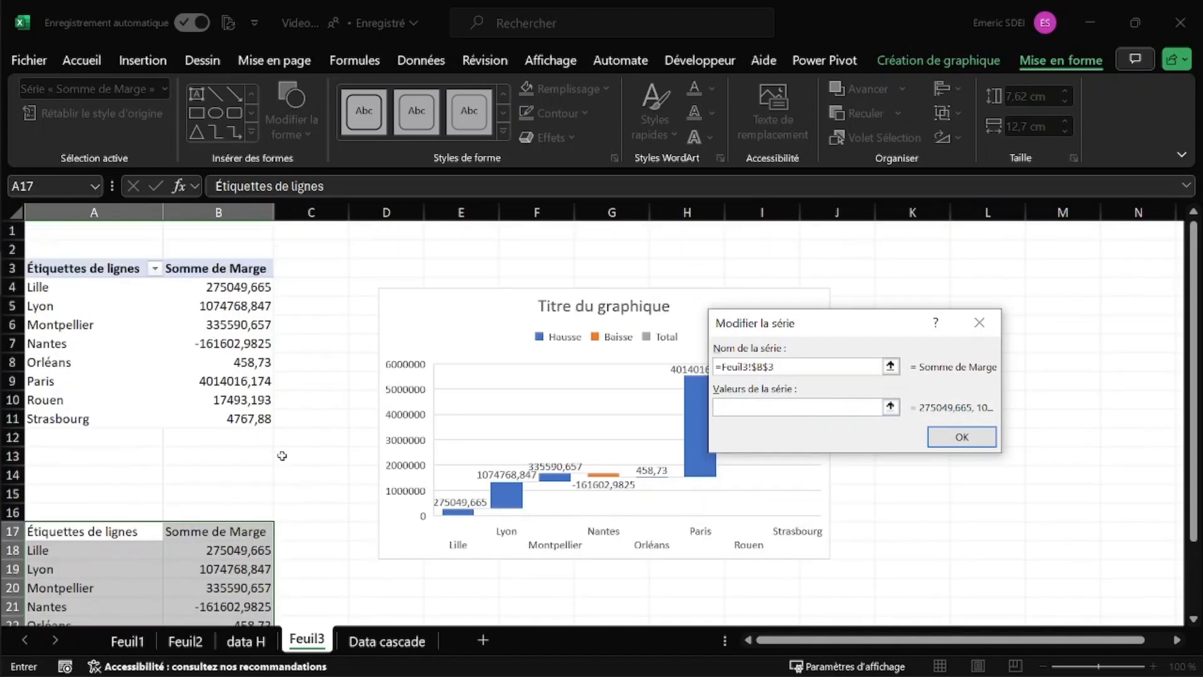
drag(240, 291, 234, 401)
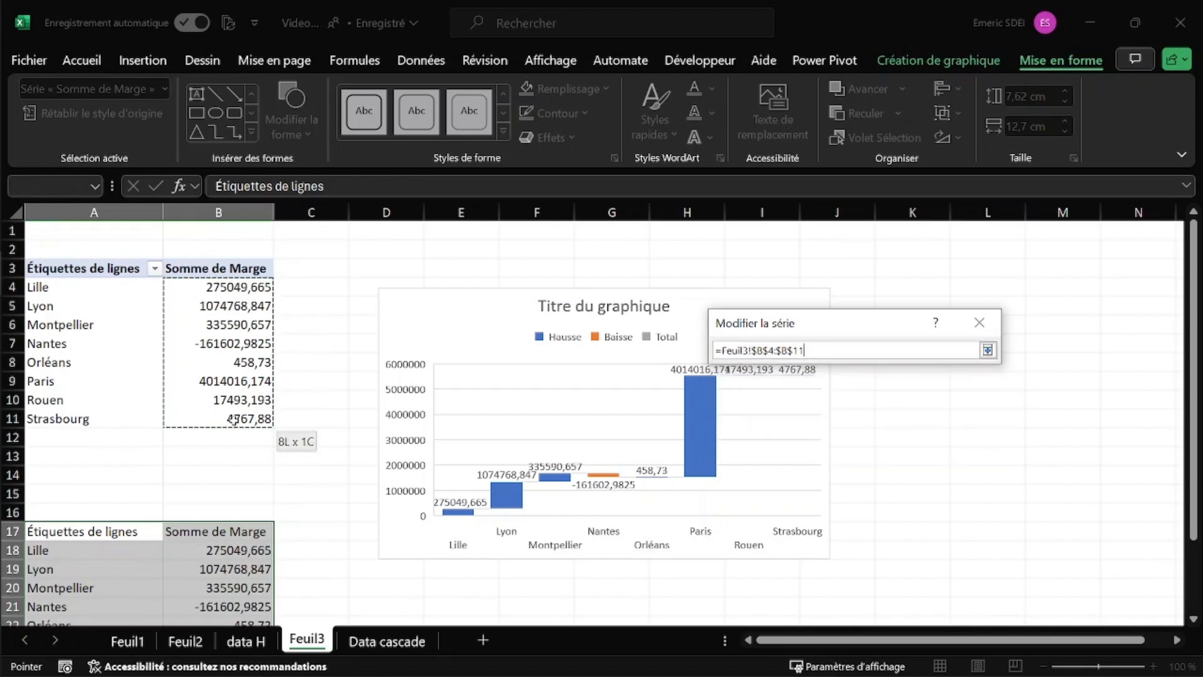
drag(232, 449, 234, 475)
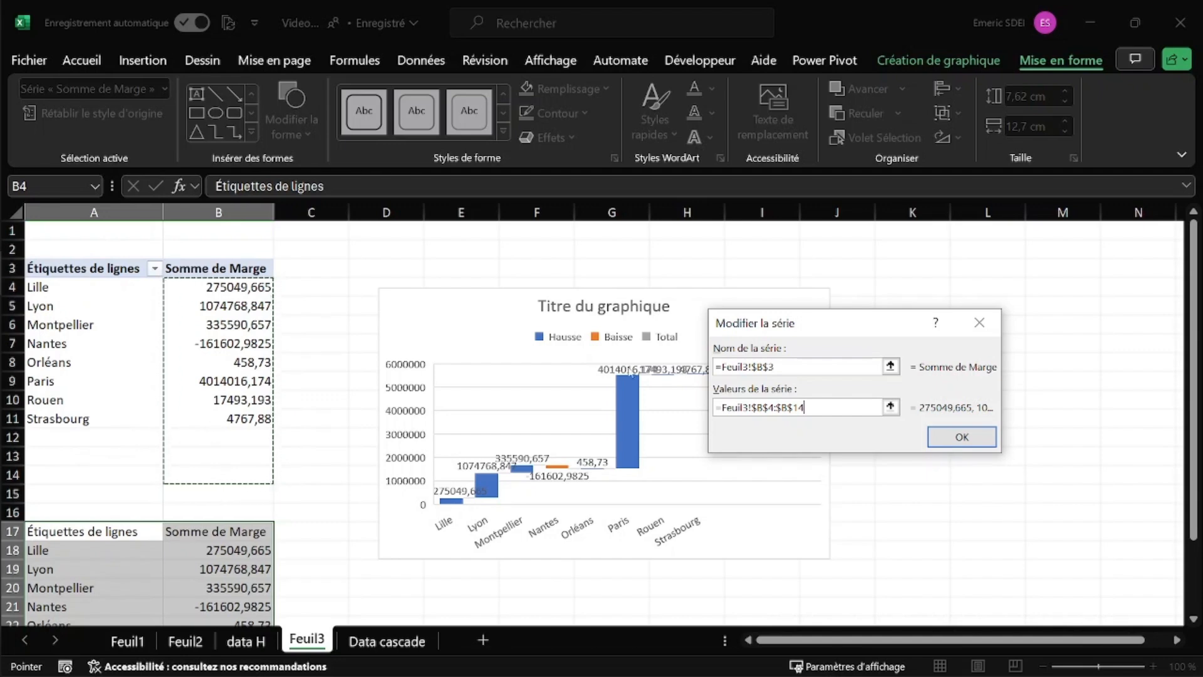
click(963, 437)
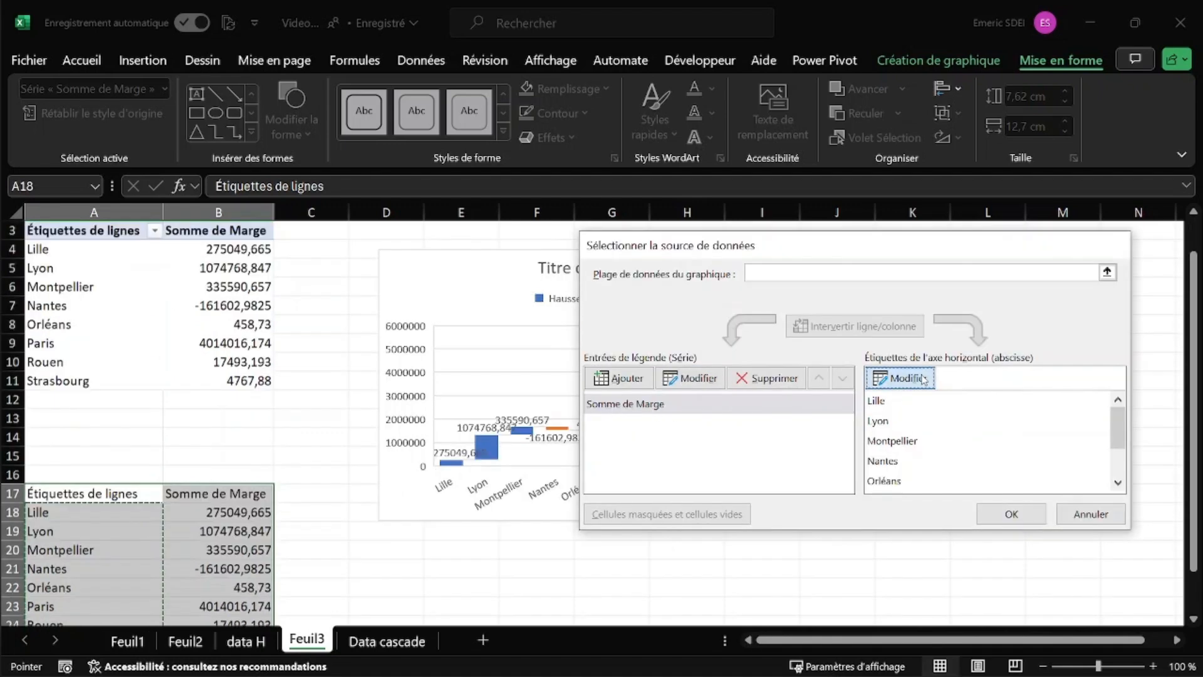
Set the chart's horizontal axis labels to =Feuil3!$A$4:$A$14 and apply the new data source.
click(903, 378)
drag(67, 294, 84, 469)
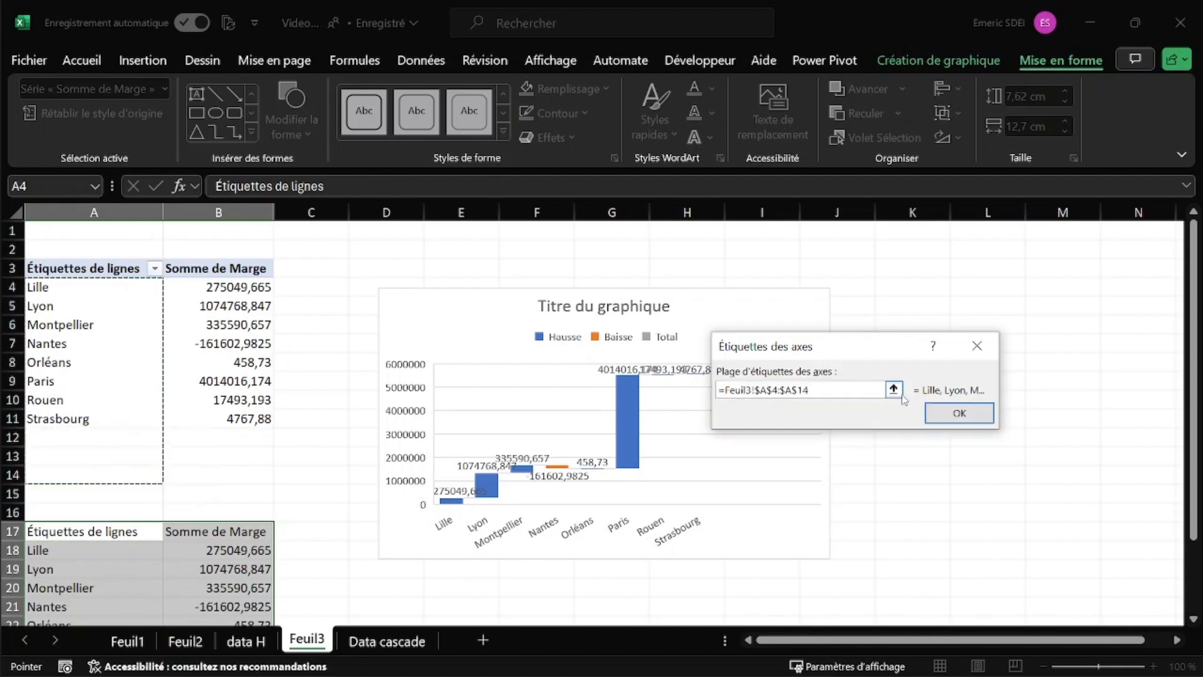
click(956, 413)
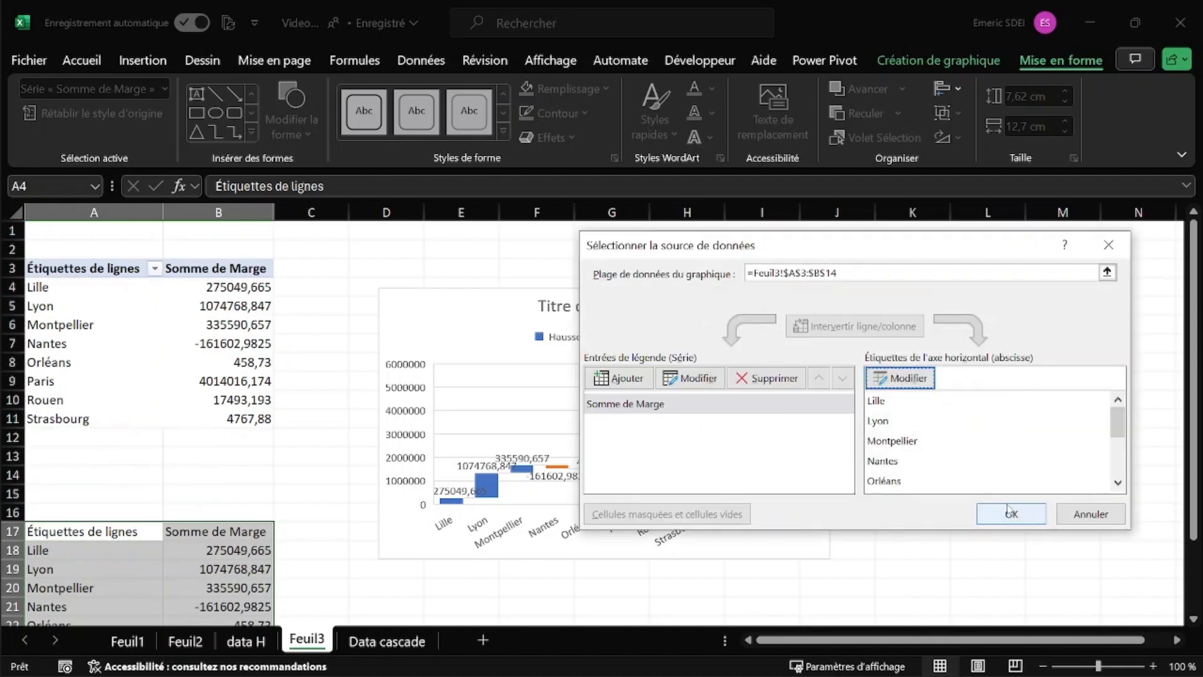
click(1011, 514)
Clear the copied values in A17:B25, then move the waterfall chart farther from the pivot table and widen it to about column M.
scroll(167, 437, down, 3)
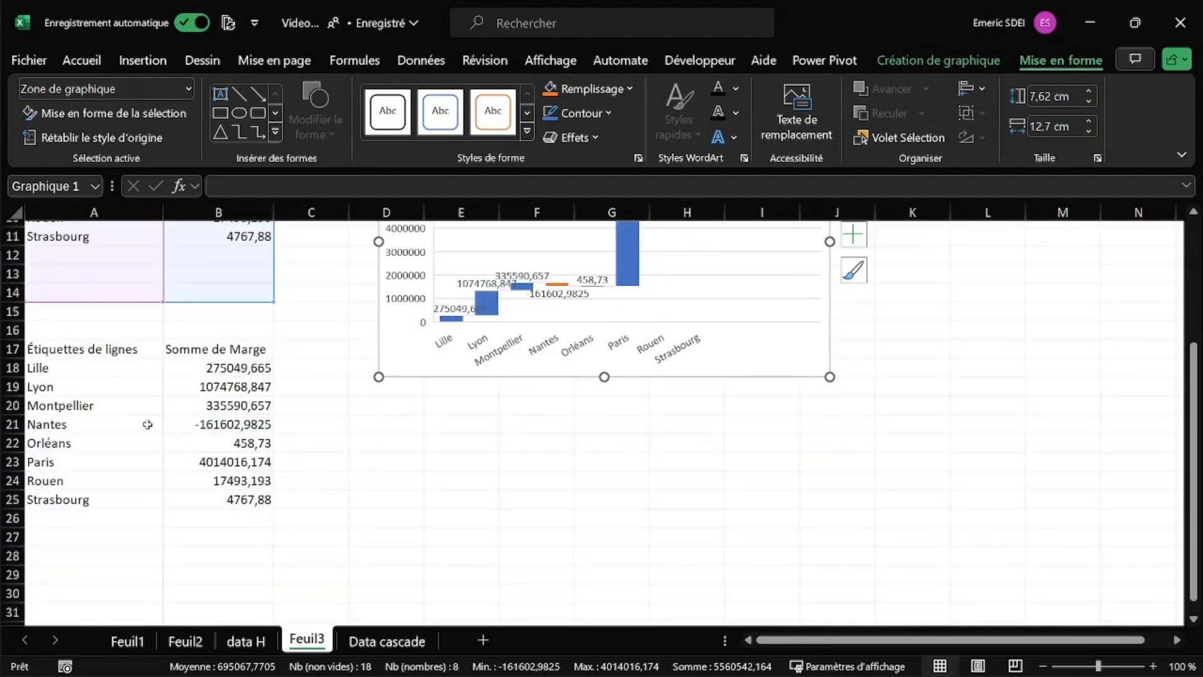
drag(80, 355, 271, 497)
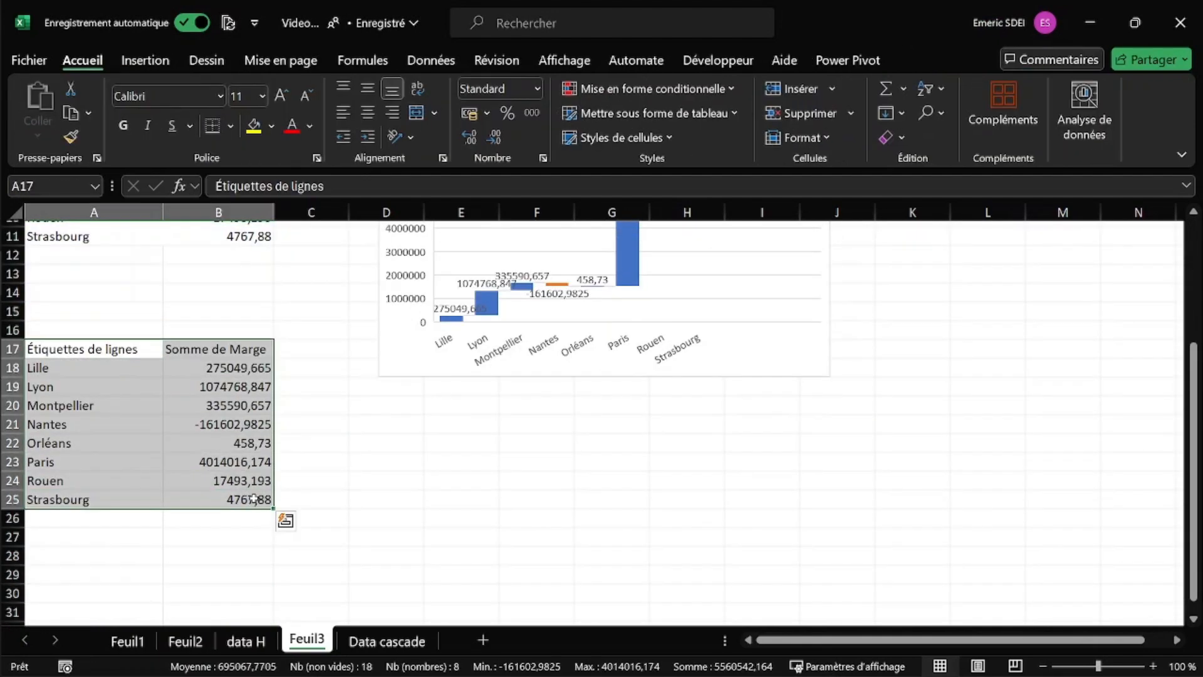
scroll(279, 467, up, 3)
drag(398, 317, 493, 274)
drag(910, 384, 1091, 376)
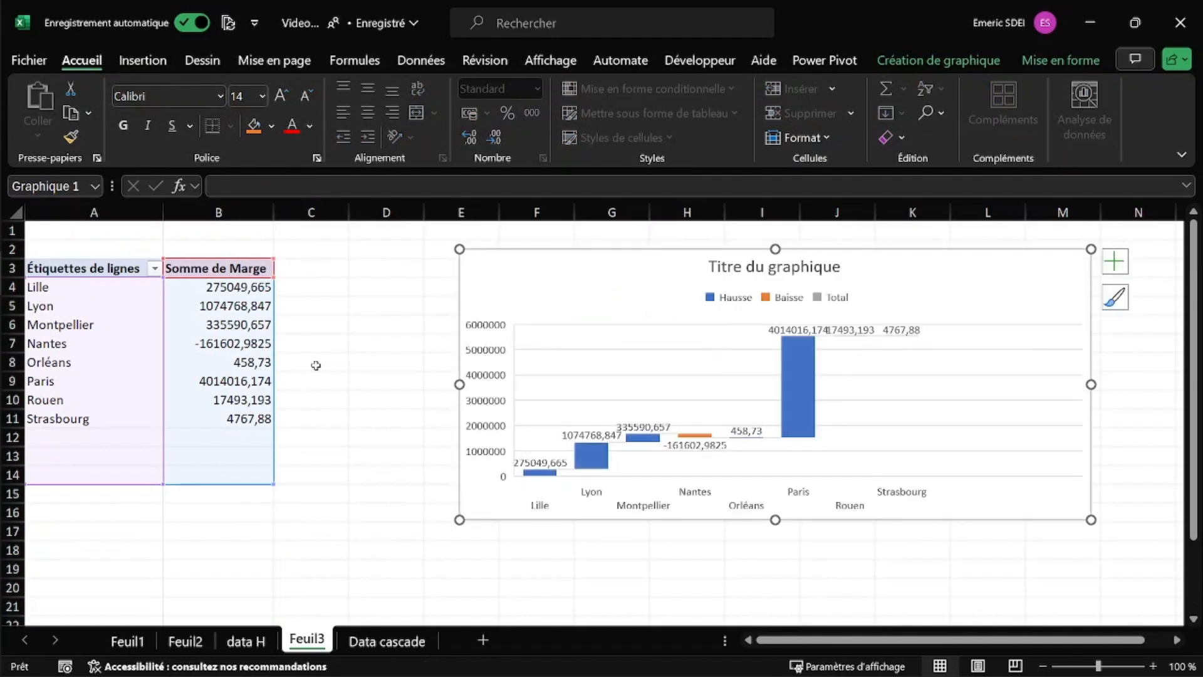
Insert a timeline based on the Date field for the Agence pivot table.
click(105, 300)
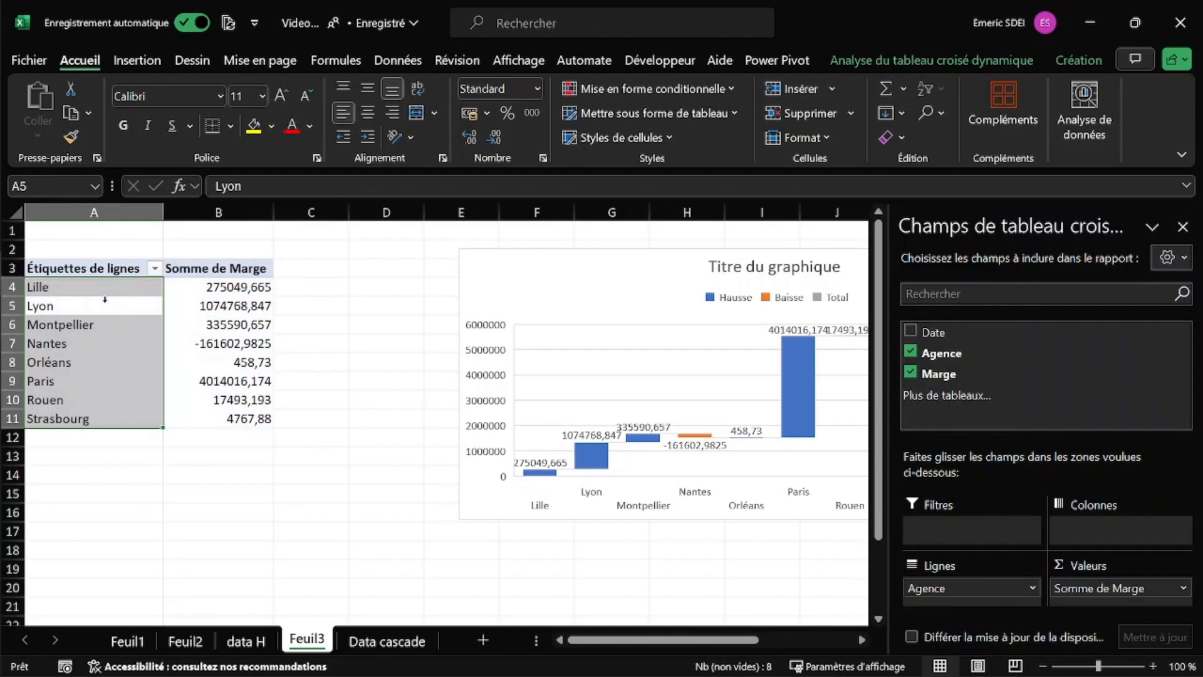
key(Return)
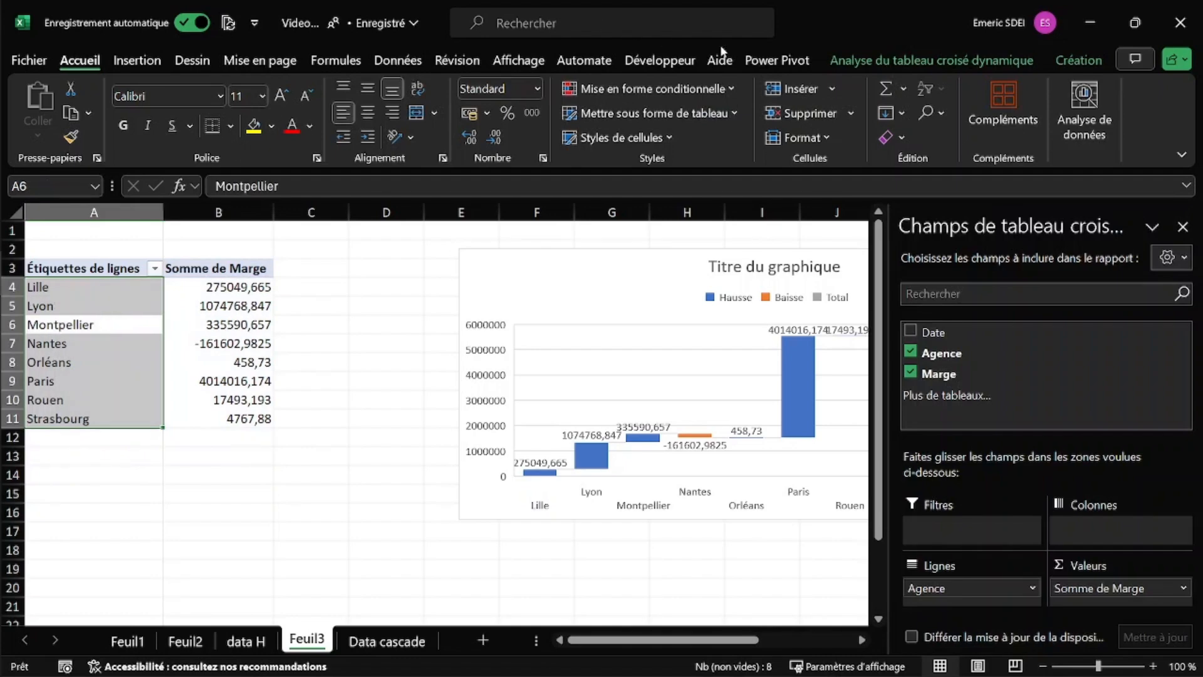
click(915, 61)
click(286, 116)
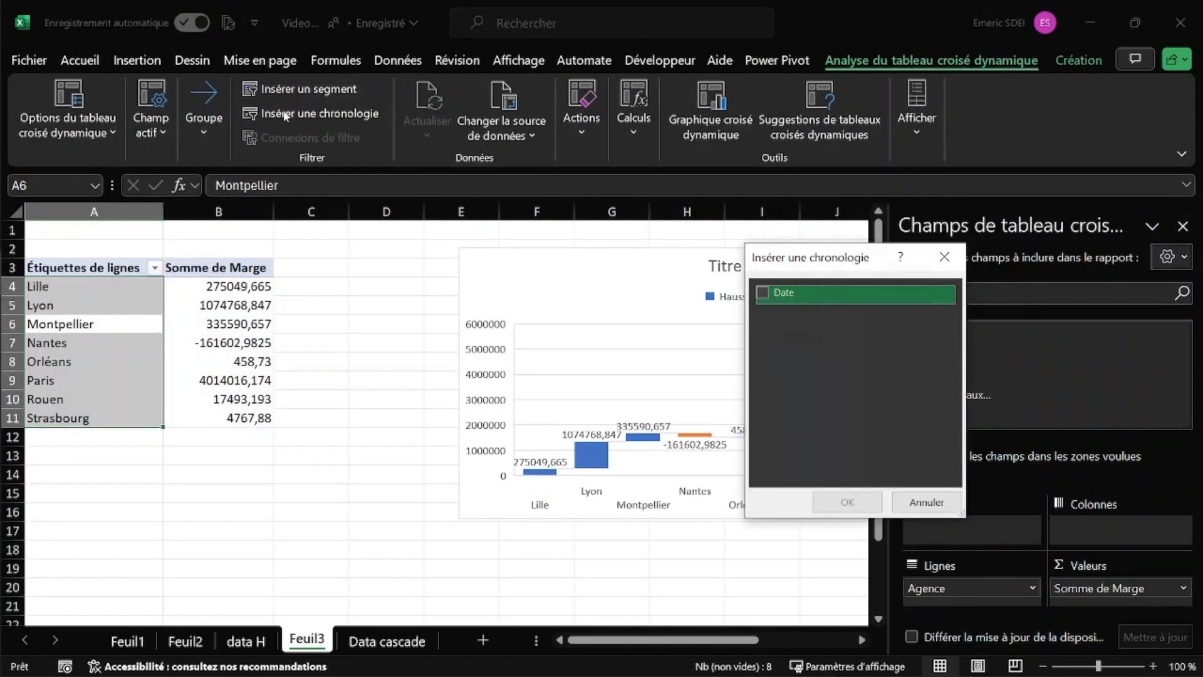
click(763, 293)
click(848, 502)
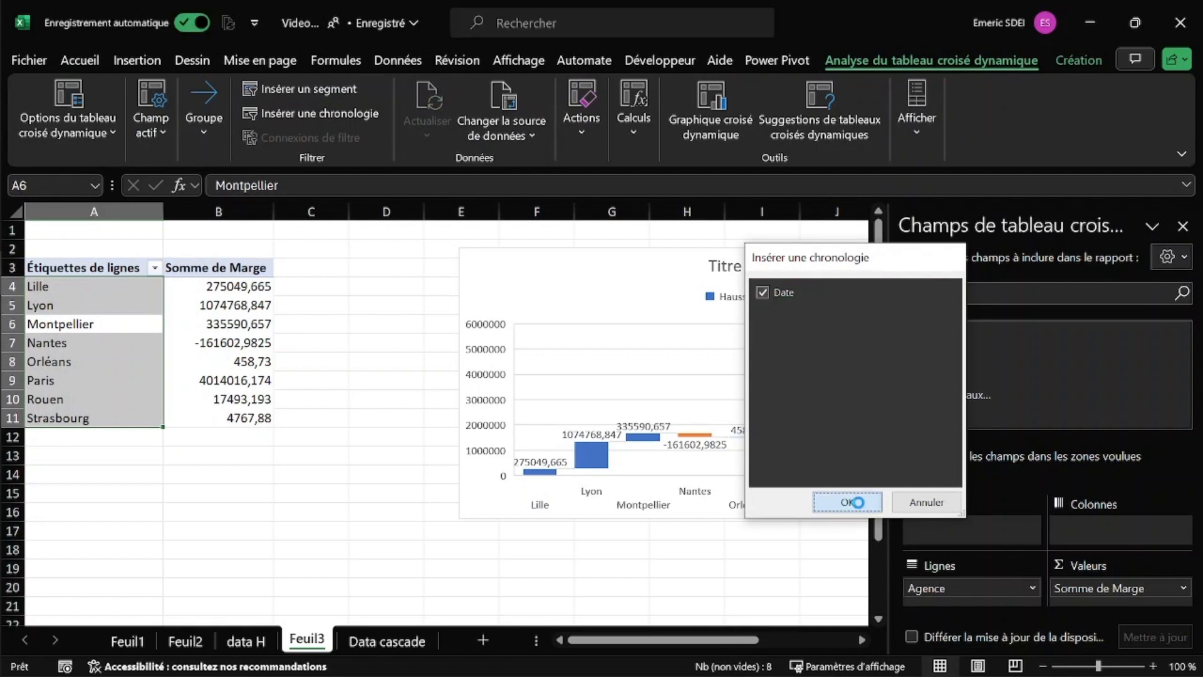
Set the Date timeline's time level to quarters (TRIMESTRES) and place it just below the Agence pivot table.
click(591, 402)
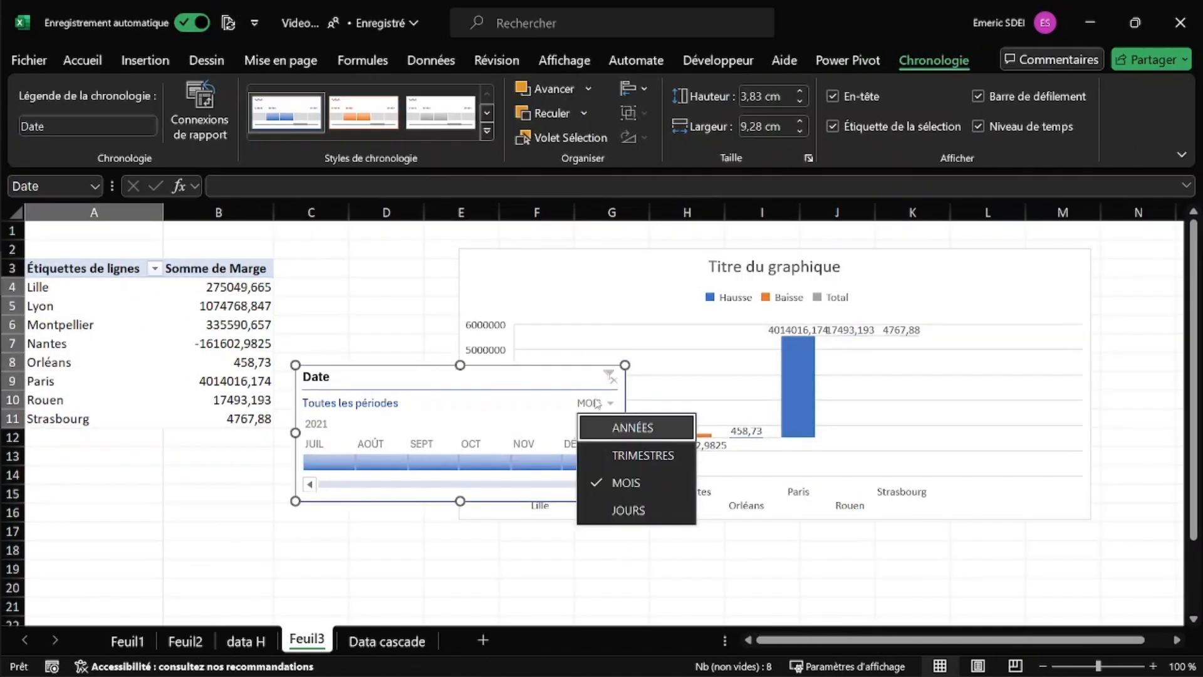
click(644, 457)
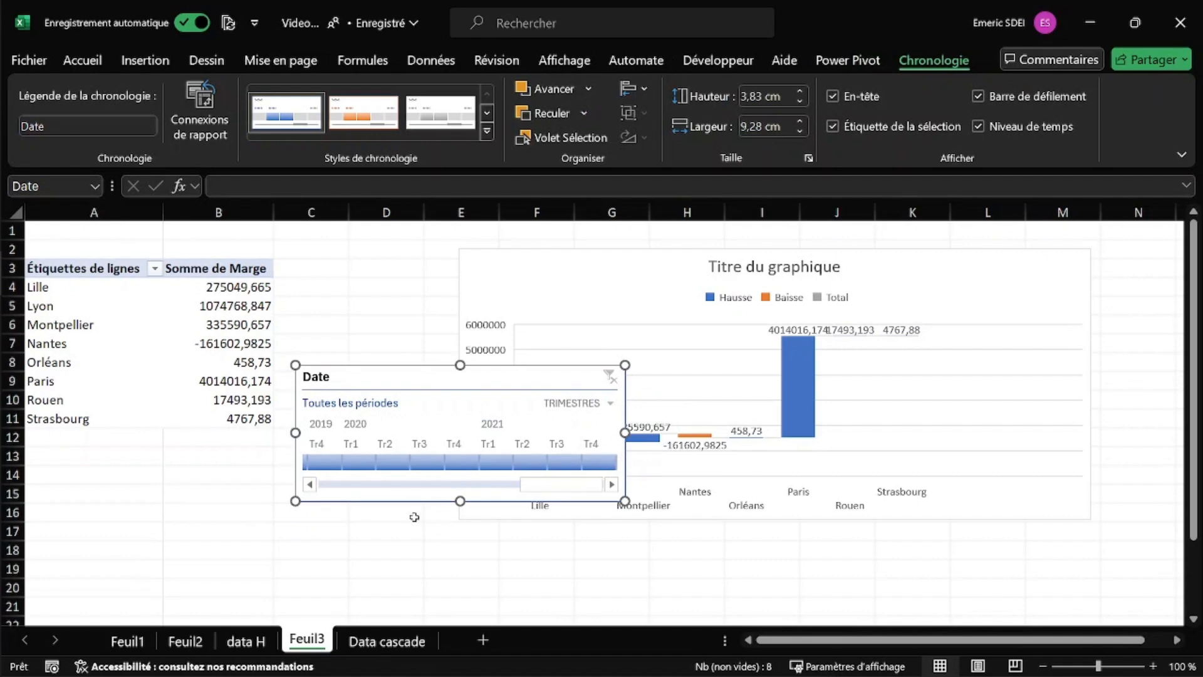
drag(400, 384, 193, 461)
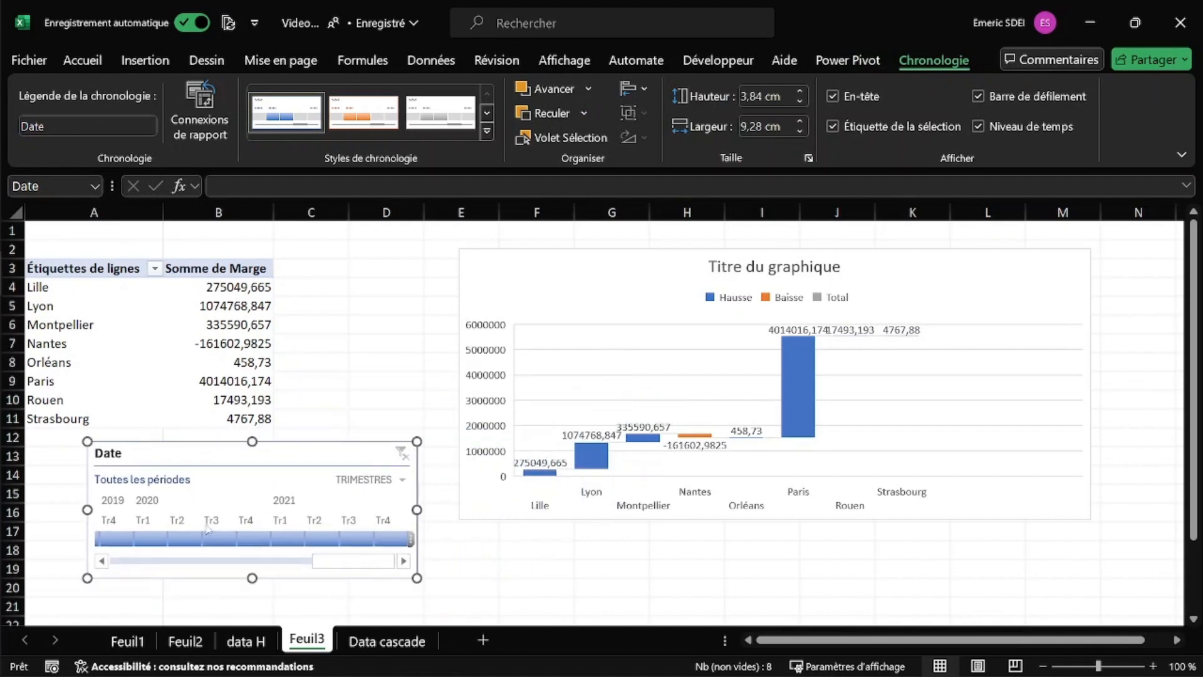
Try the timeline by filtering the pivot table to Tr1 - Tr3 2020, close the field list, and clear the date filter.
drag(150, 537, 220, 538)
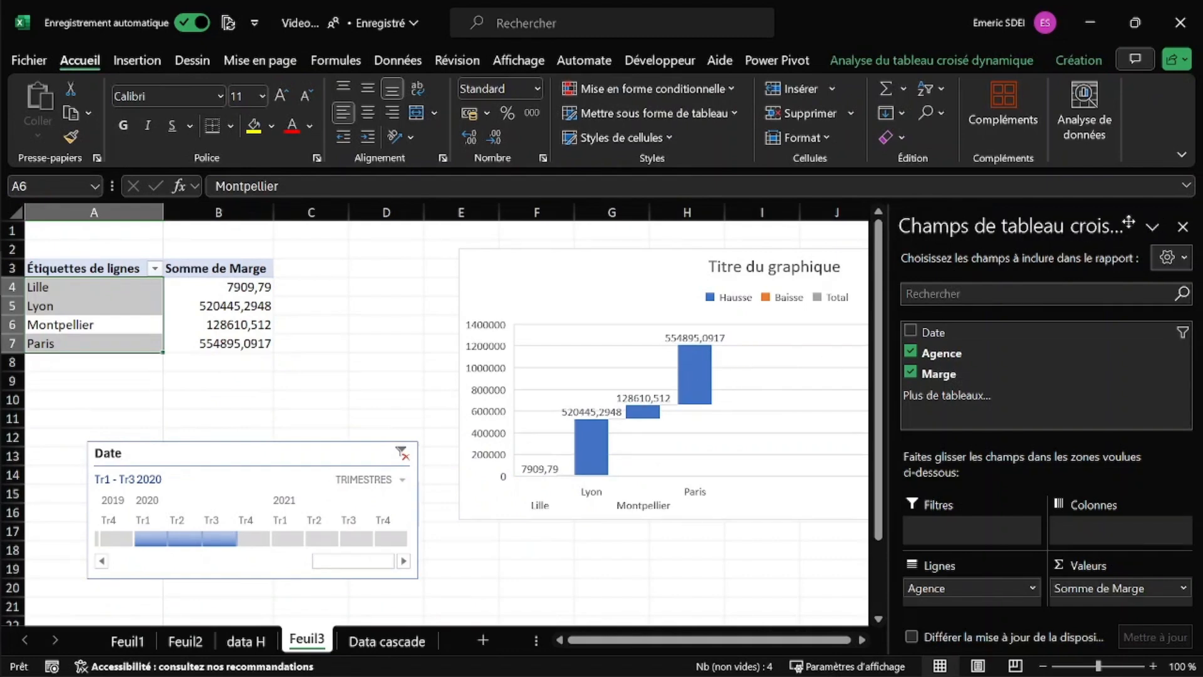
click(1183, 227)
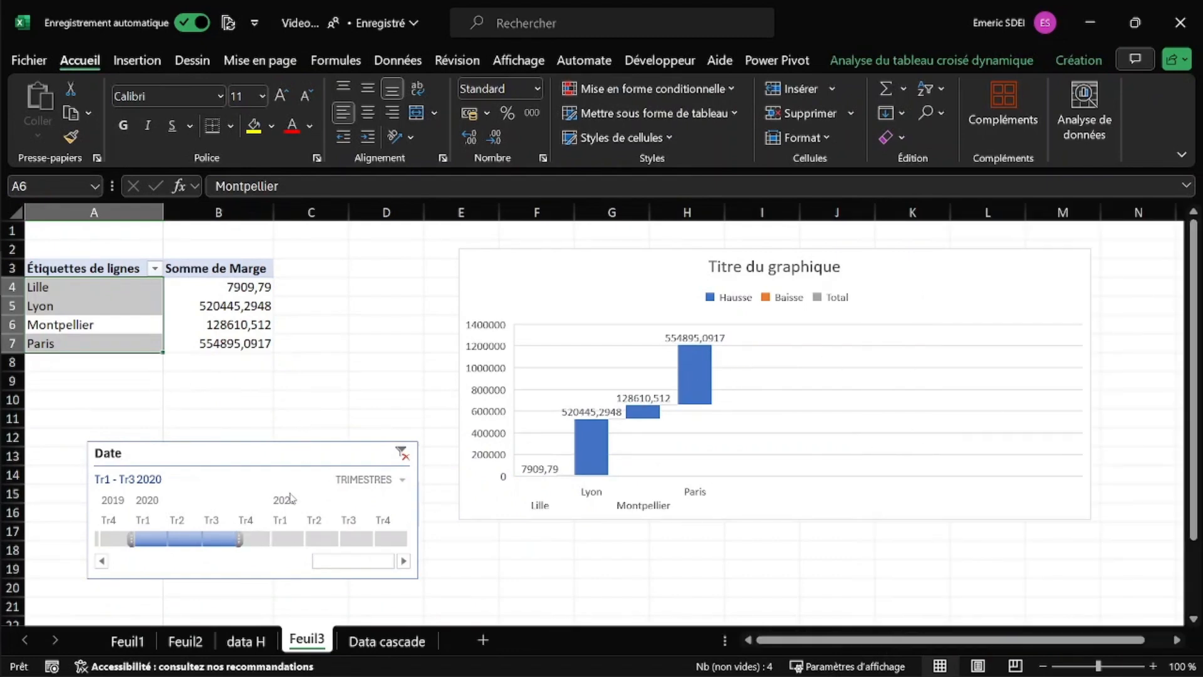
click(401, 453)
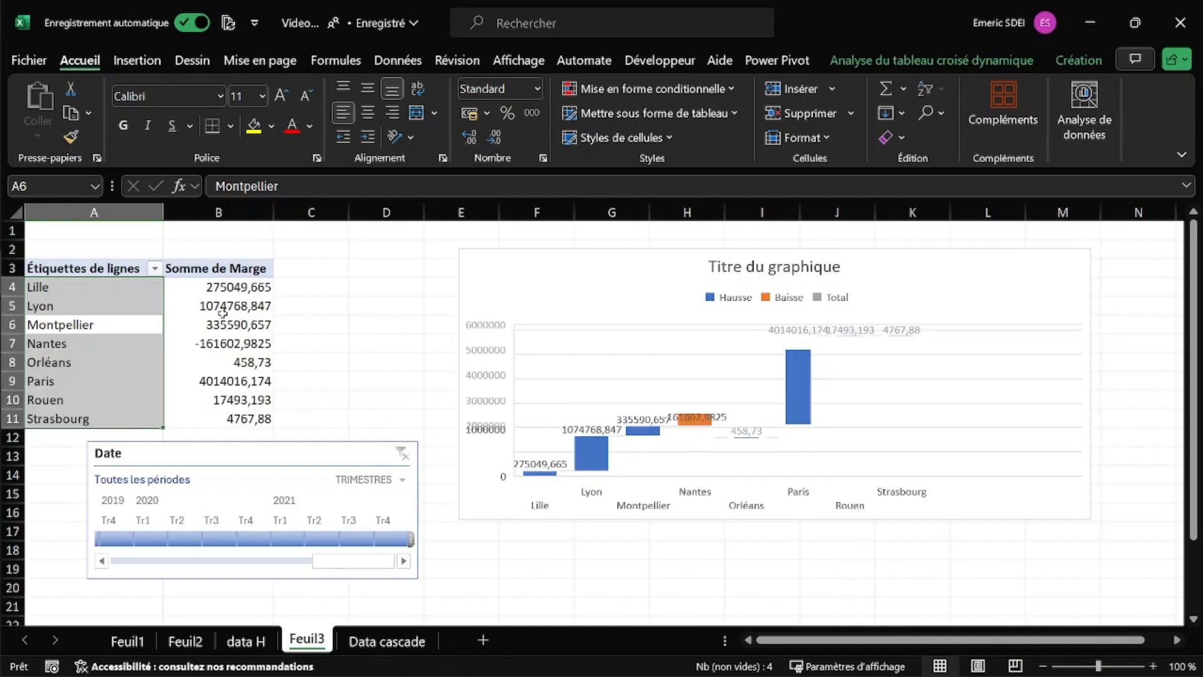
Sort the pivot table's Agence row labels in ascending order by Somme de Marge.
click(154, 270)
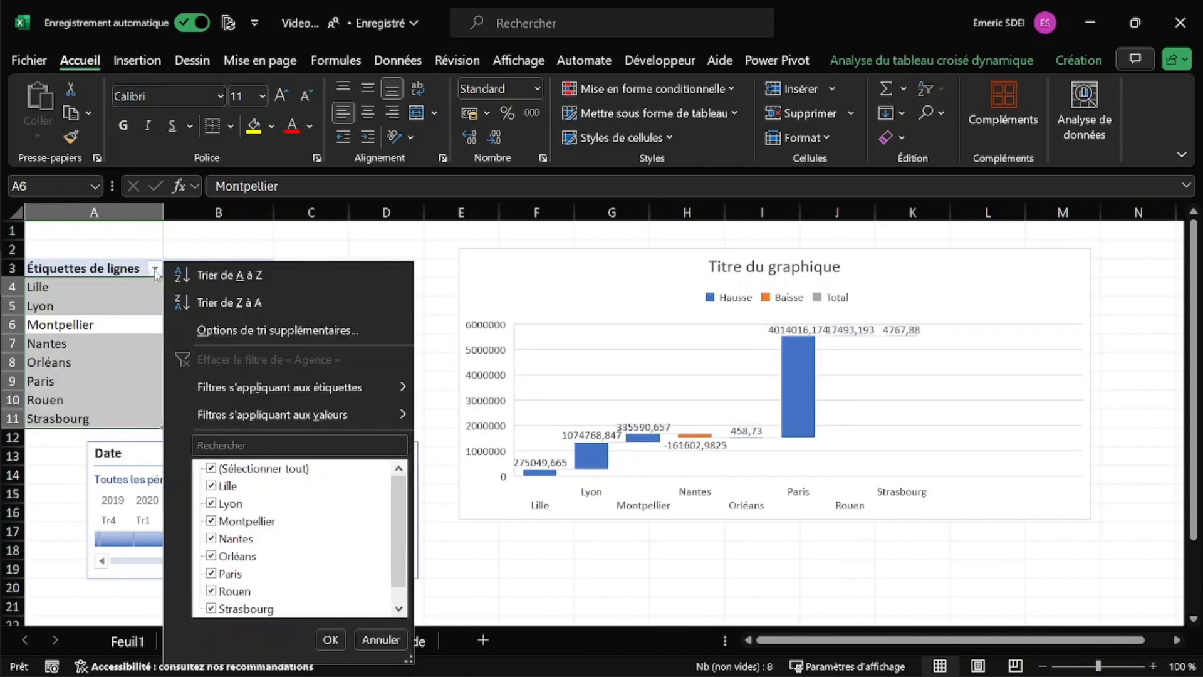
click(249, 328)
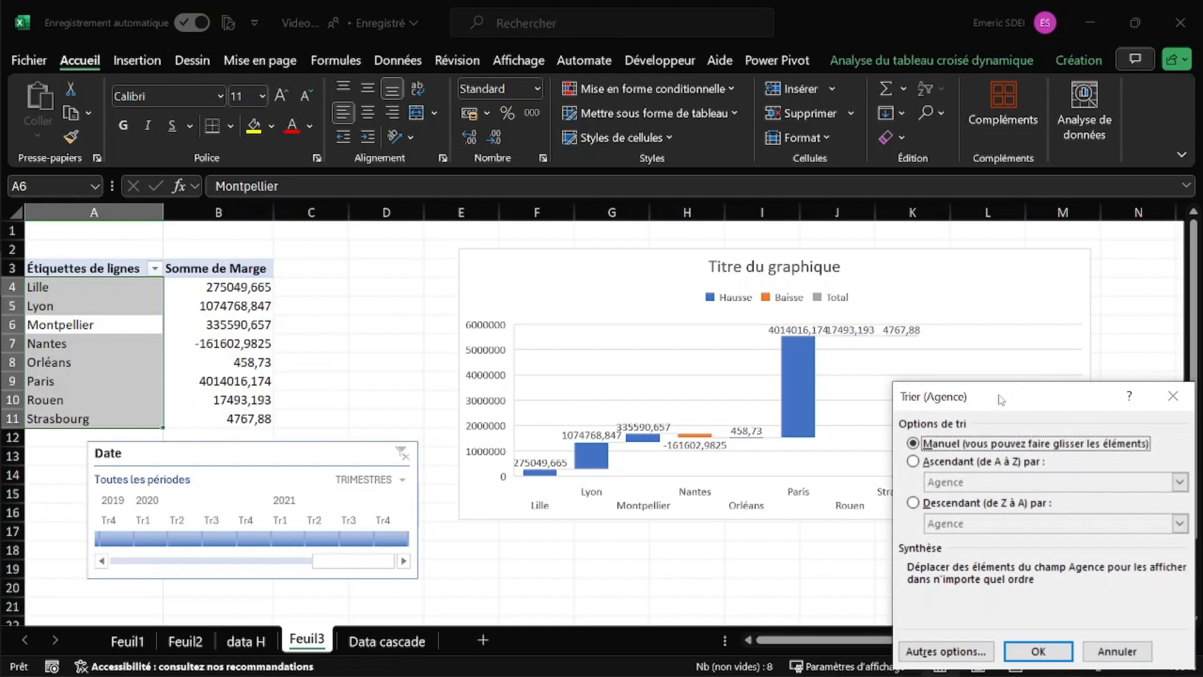
drag(1010, 396, 760, 318)
click(664, 383)
click(711, 404)
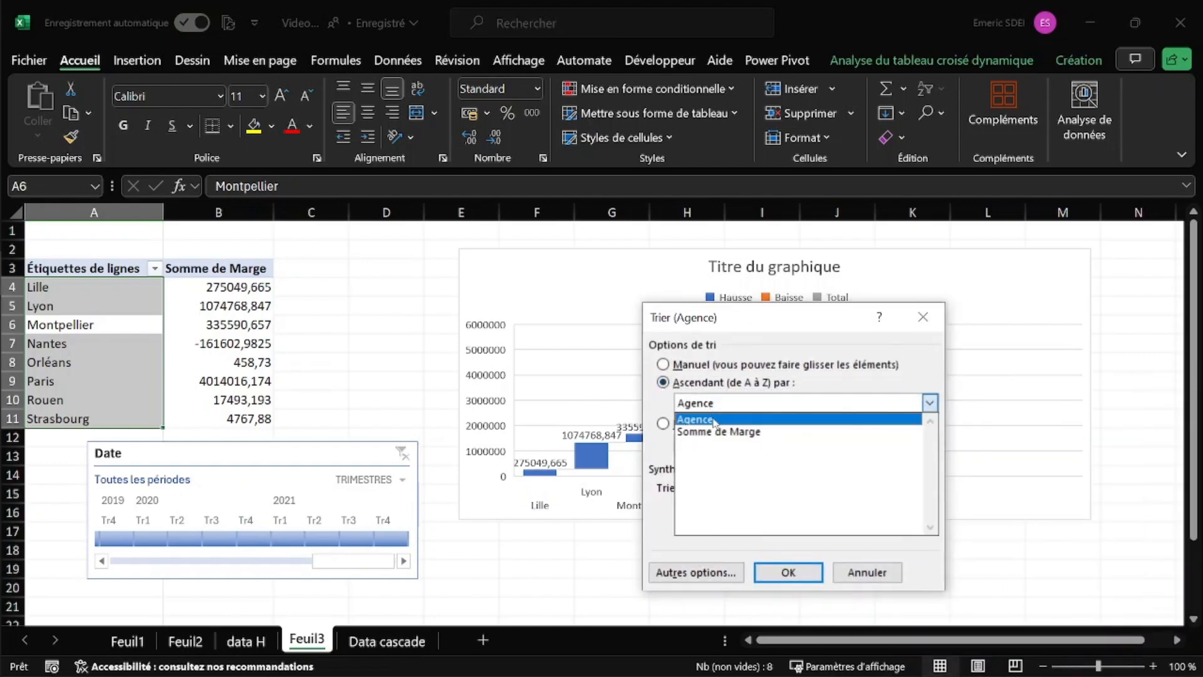
click(719, 432)
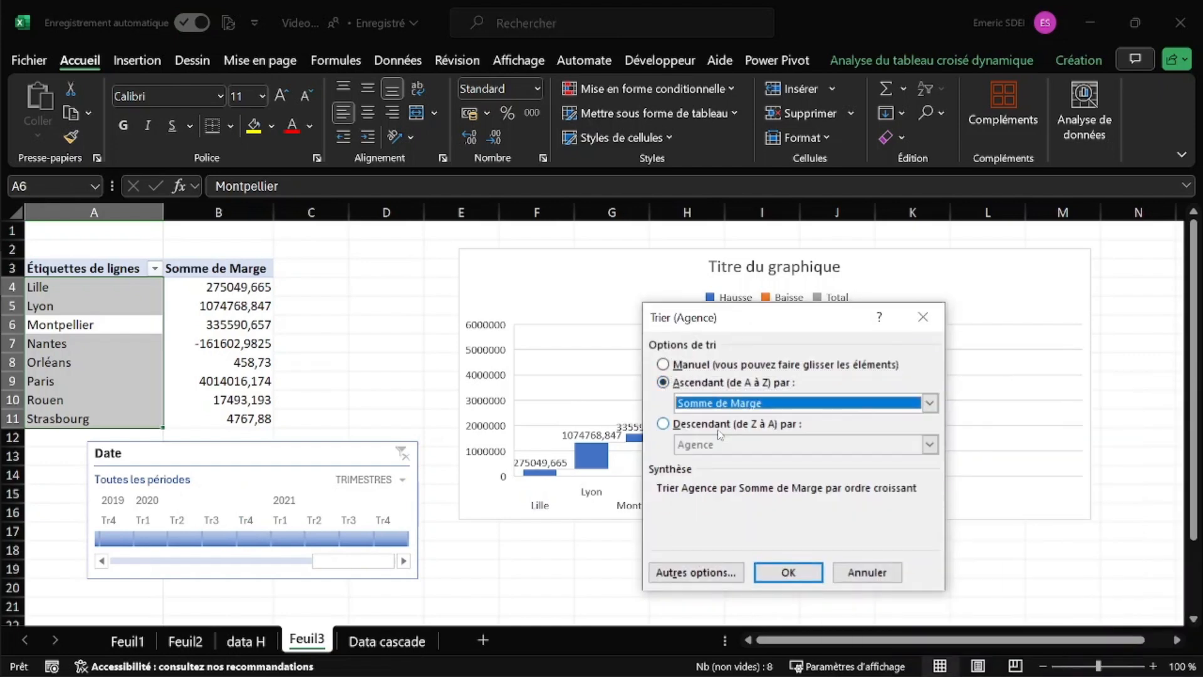
click(789, 572)
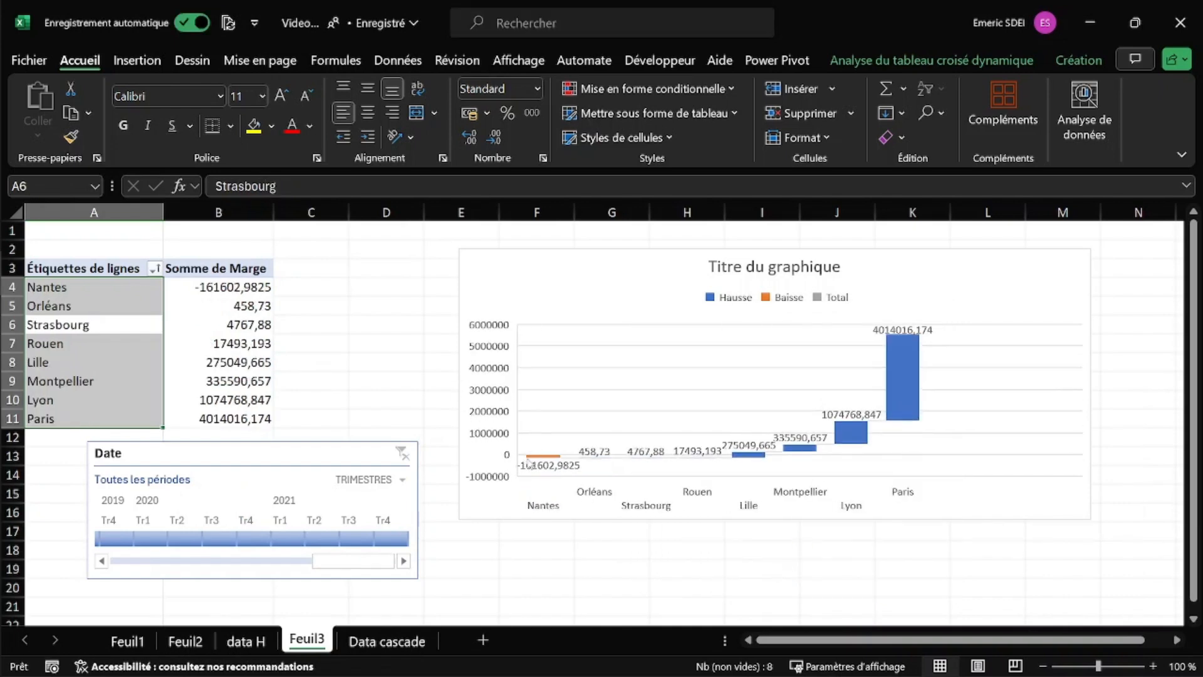
mouse_move(534, 466)
Format the pivot table's Somme de Marge values as currency (Monétaire) in € with 0 decimals.
right_click(243, 290)
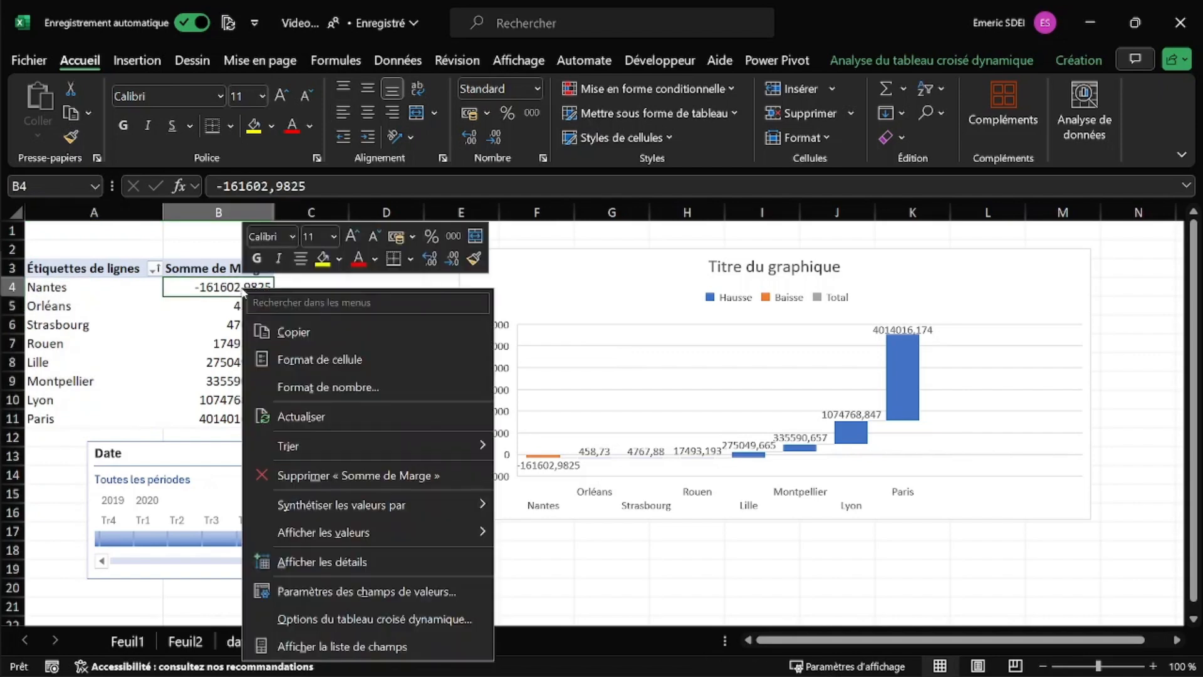
click(354, 388)
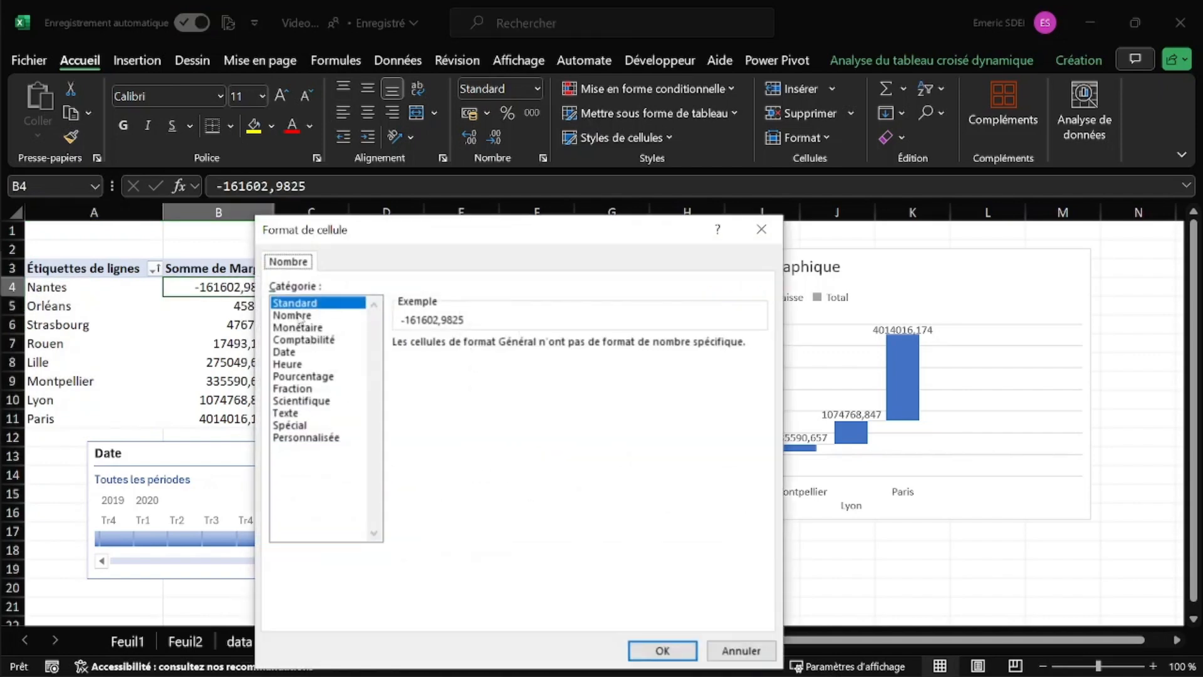
click(299, 327)
click(556, 348)
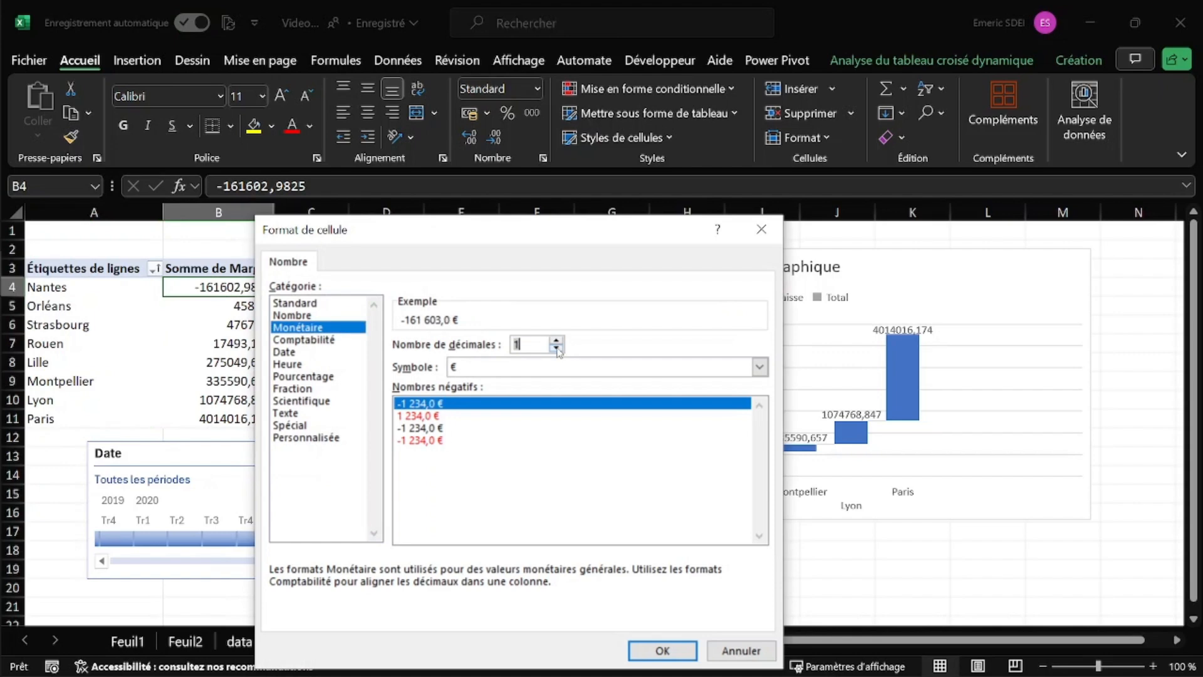
click(556, 348)
click(663, 650)
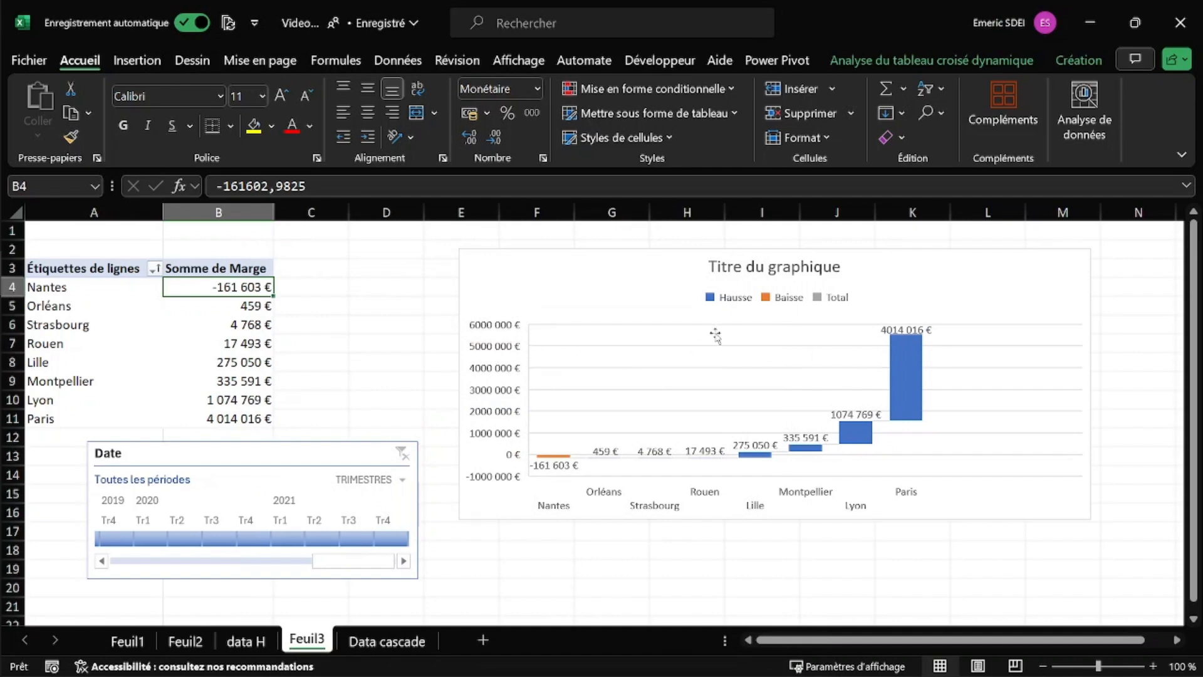
mouse_move(908, 338)
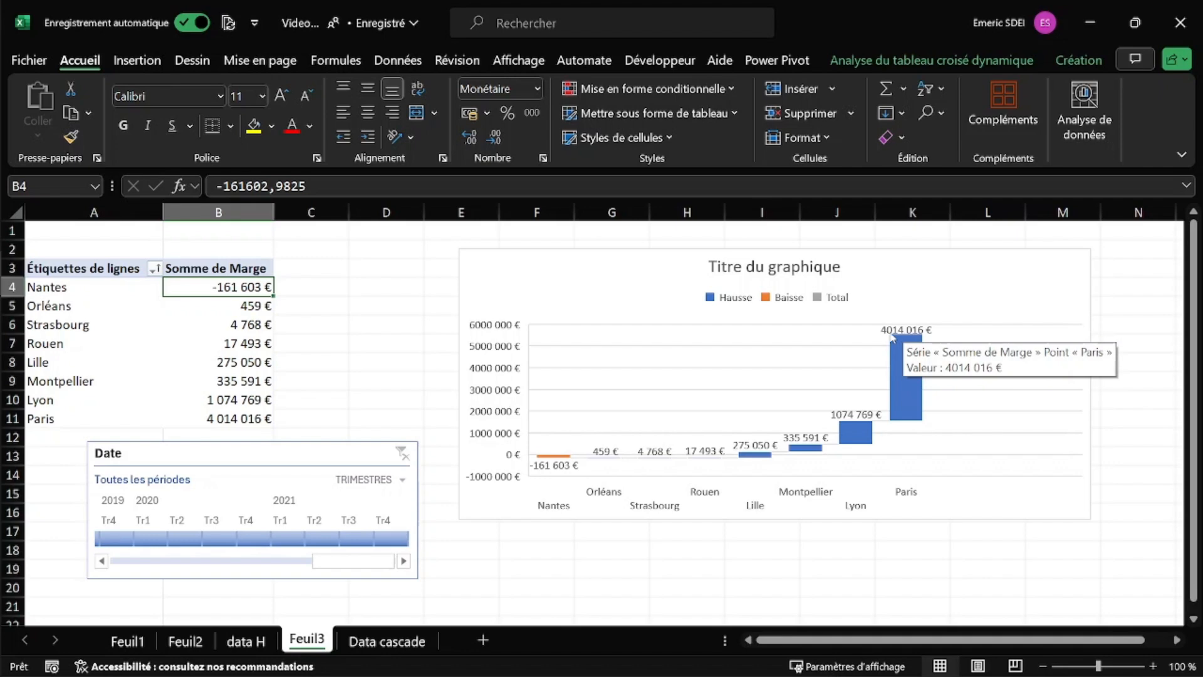
click(230, 420)
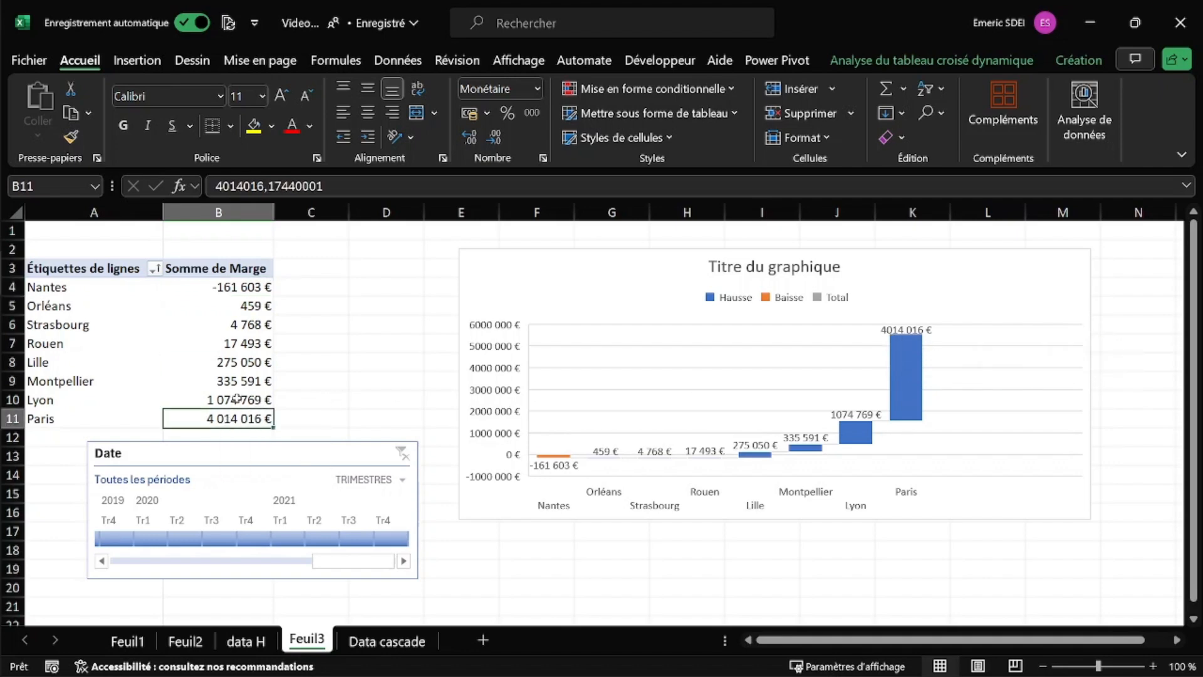